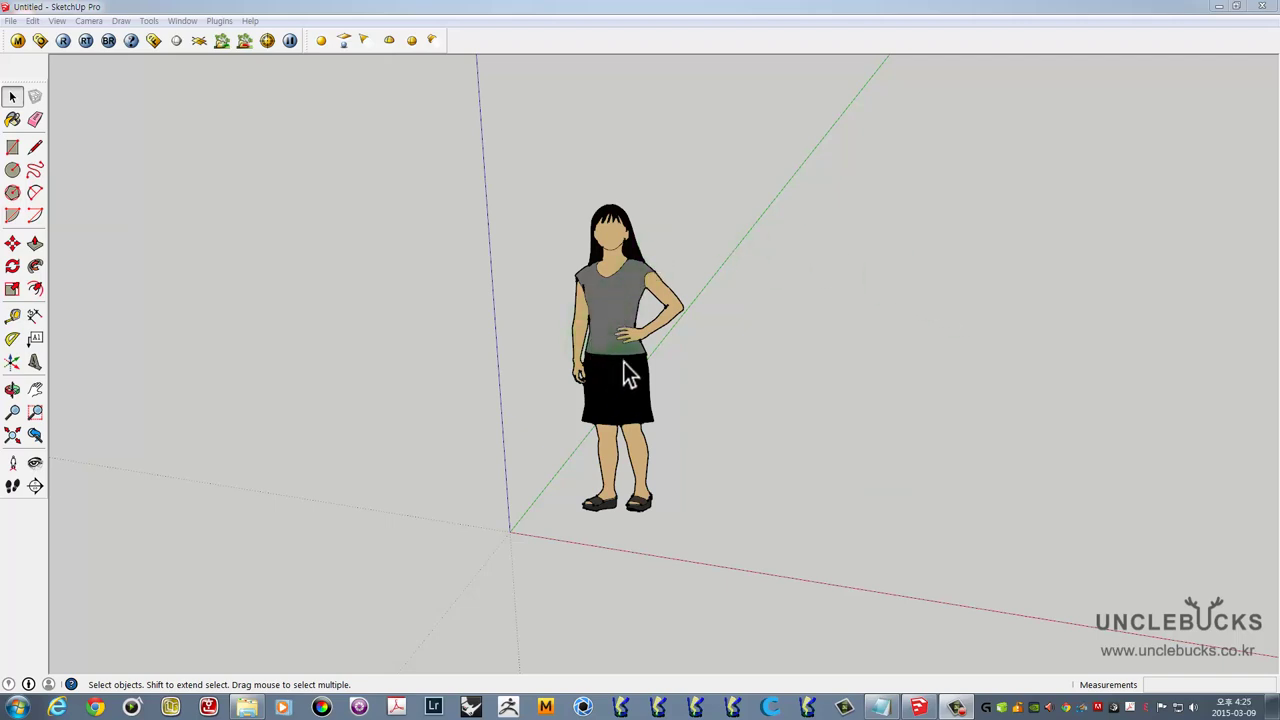
# - Draw a 1609mm × 1389mm rectangle on the ground beside the figure
pyautogui.moveTo(775, 380)
pyautogui.mouseDown(button='middle')
pyautogui.moveTo(660, 337)
pyautogui.moveTo(711, 343)
pyautogui.mouseUp(button='middle')
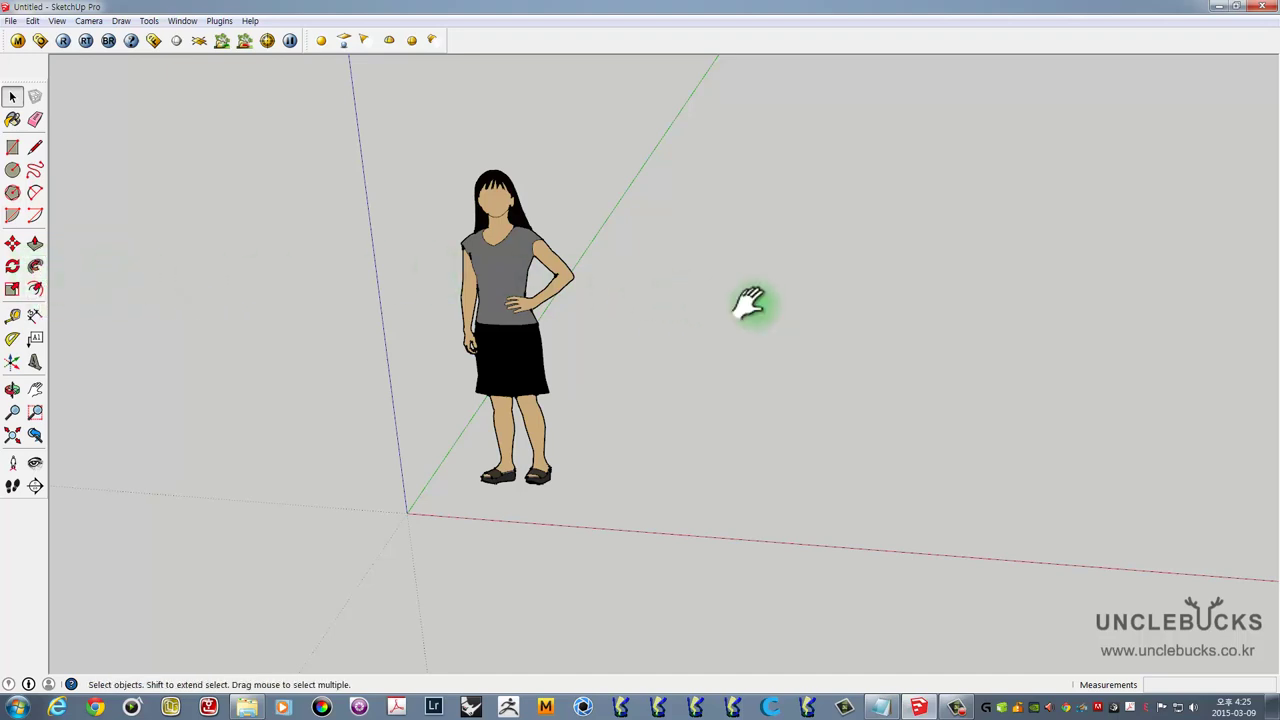
pyautogui.moveTo(755, 300)
pyautogui.keyDown('shift'); pyautogui.mouseDown(button='middle')
pyautogui.moveTo(473, 290)
pyautogui.moveTo(474, 249)
pyautogui.mouseUp(button='middle'); pyautogui.keyUp('shift')
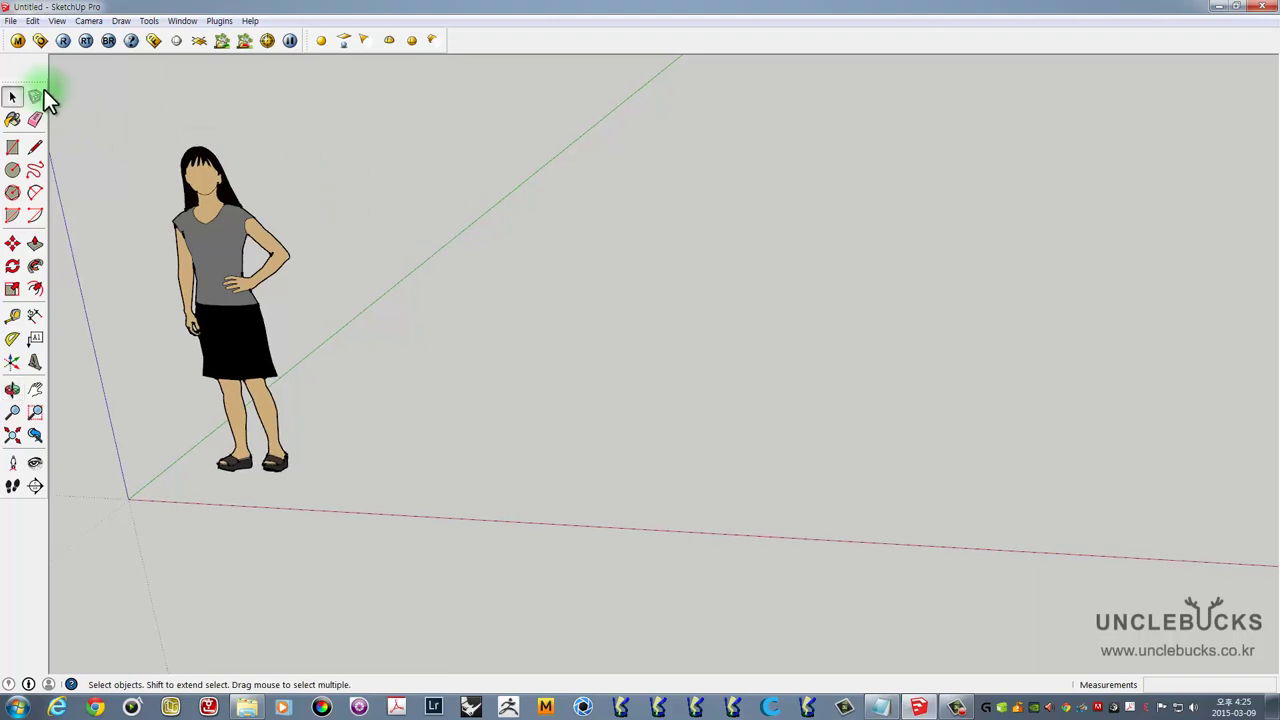
pyautogui.moveTo(46, 80); pyautogui.dragTo(37, 57)
pyautogui.moveTo(452, 238); pyautogui.dragTo(470, 282, button='middle')
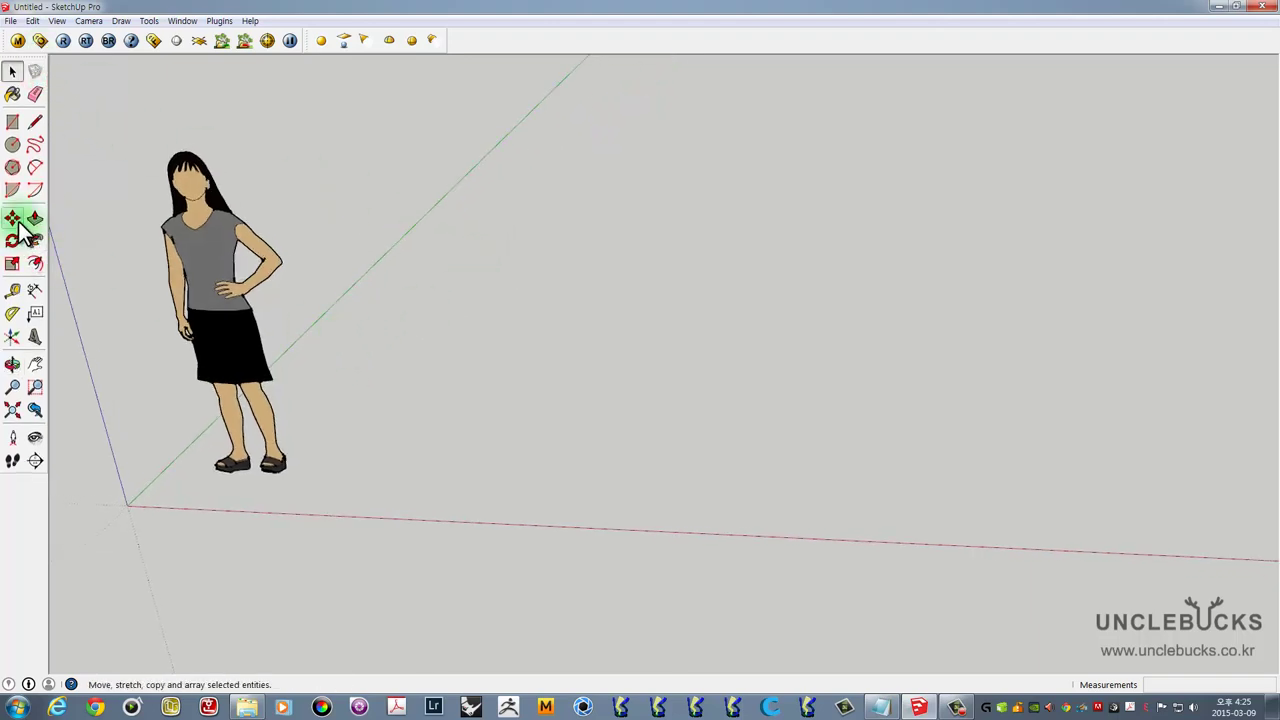
pyautogui.click(13, 122)
pyautogui.click(467, 377)
pyautogui.click(721, 507)
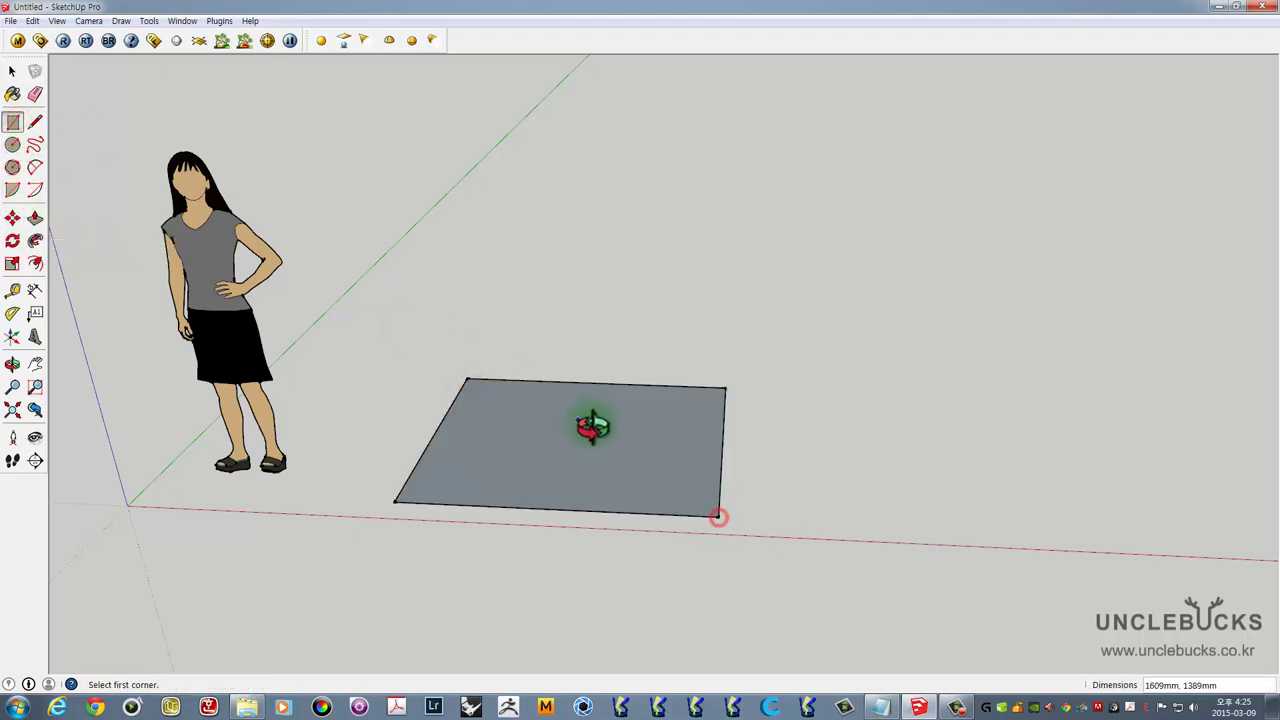
# - Push/Pull the rectangle up 1137mm into a solid box
pyautogui.moveTo(594, 423); pyautogui.dragTo(571, 449, button='middle')
pyautogui.press('p')
pyautogui.moveTo(558, 482); pyautogui.dragTo(543, 271)
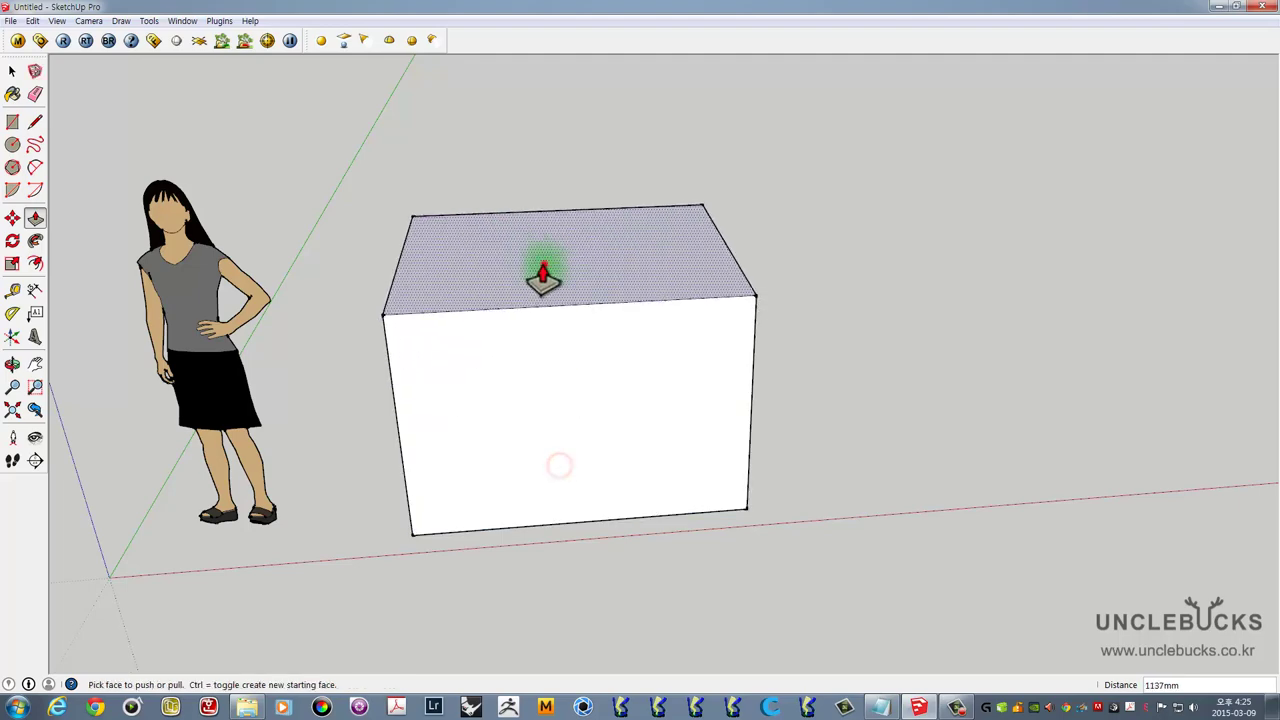
pyautogui.moveTo(543, 271); pyautogui.dragTo(570, 298, button='middle')
pyautogui.press('space')
# - Select the entire 1609 × 1389 × 1137mm box and make it a single group
pyautogui.tripleClick(568, 288)
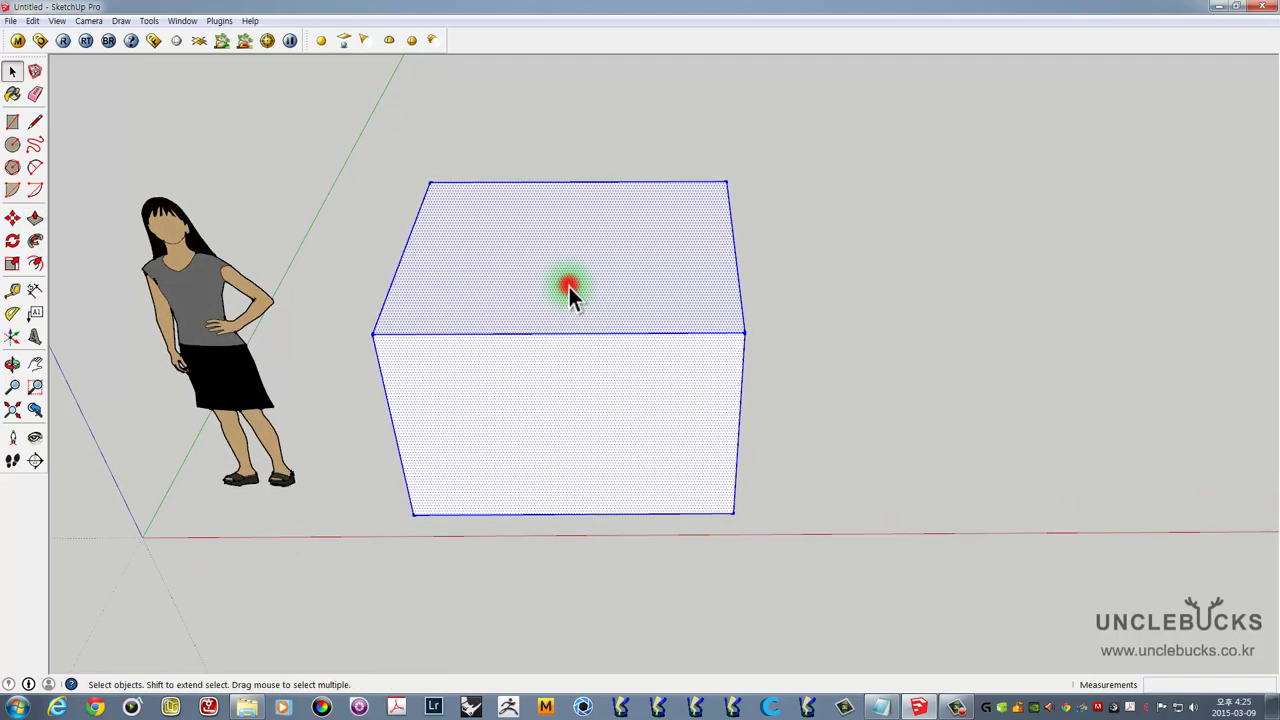
pyautogui.rightClick(565, 241)
pyautogui.click(612, 357)
pyautogui.moveTo(616, 356)
pyautogui.mouseDown(button='middle')
pyautogui.moveTo(616, 397)
pyautogui.moveTo(688, 410)
pyautogui.moveTo(628, 381)
pyautogui.mouseUp(button='middle')
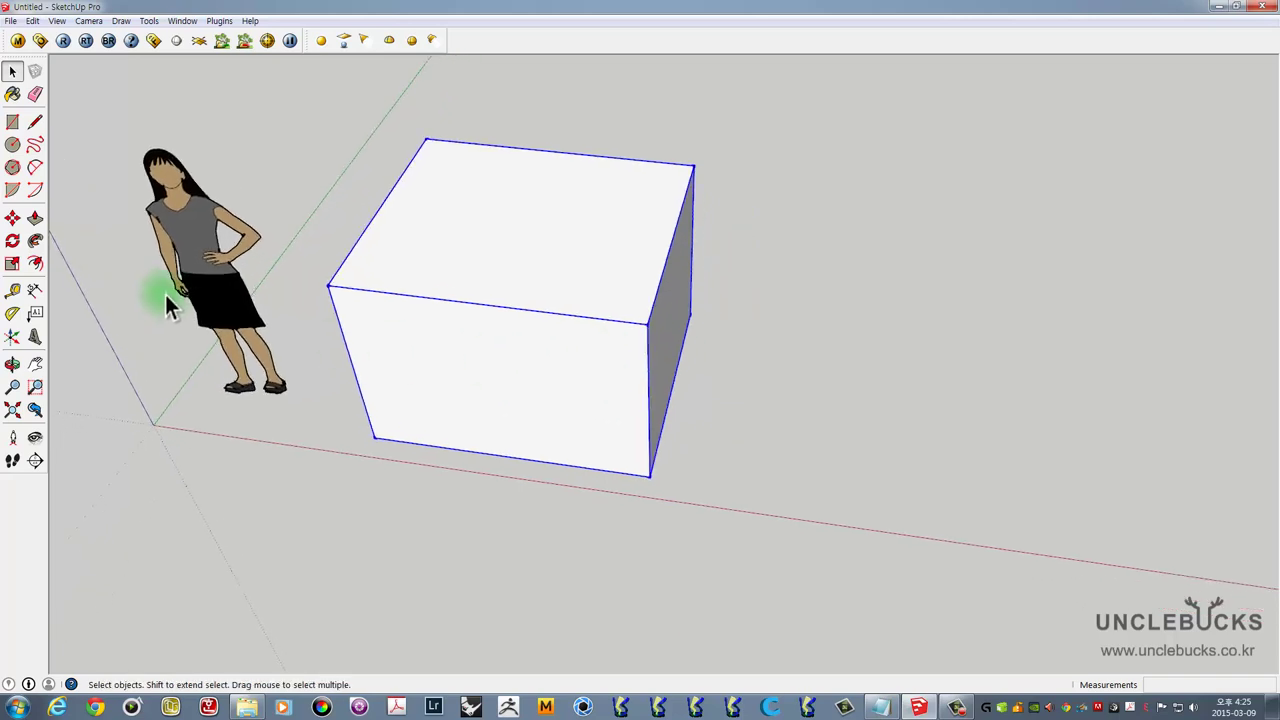
pyautogui.click(695, 421)
pyautogui.click(552, 335)
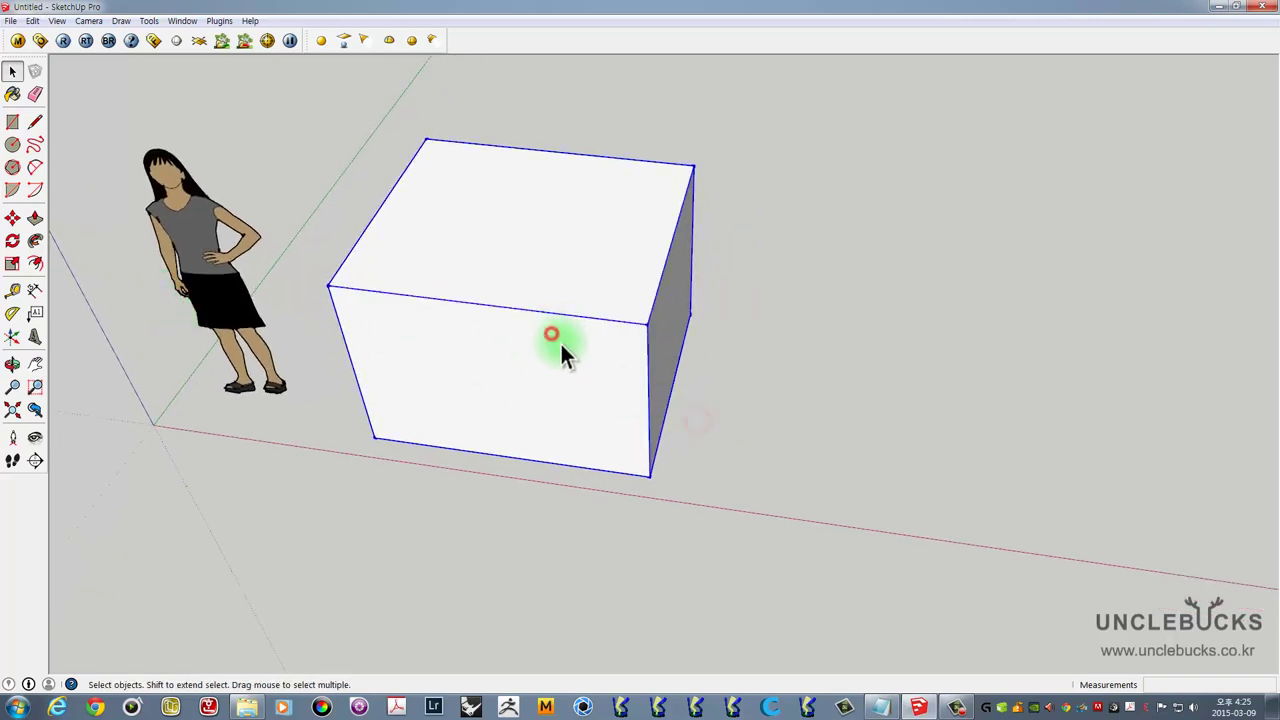
pyautogui.click(842, 460)
pyautogui.moveTo(765, 432); pyautogui.dragTo(801, 409, button='middle')
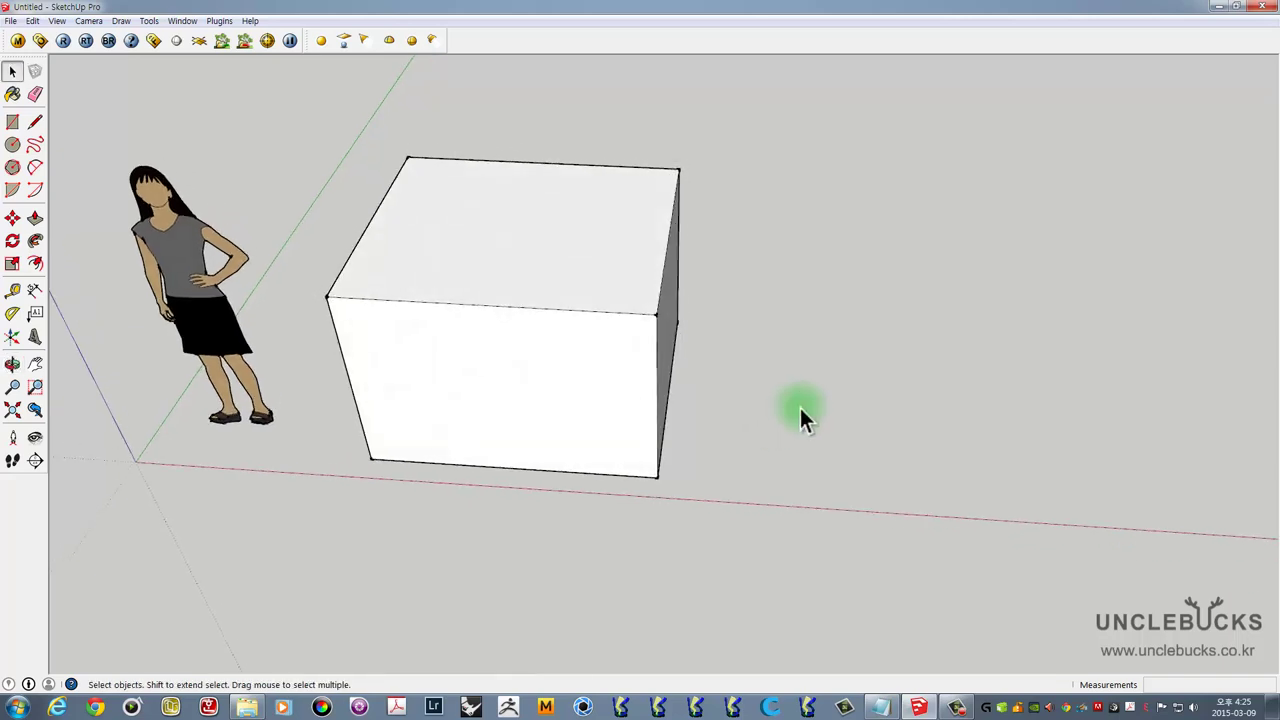
pyautogui.press('m')
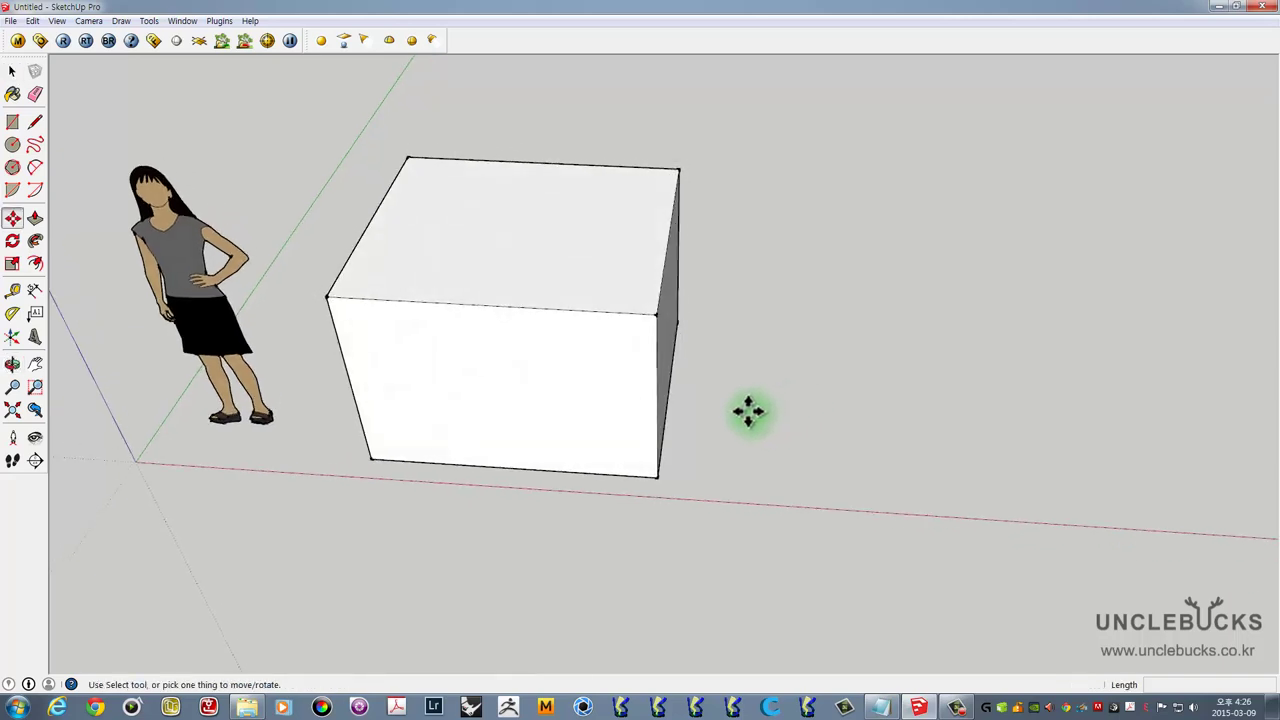
pyautogui.click(12, 71)
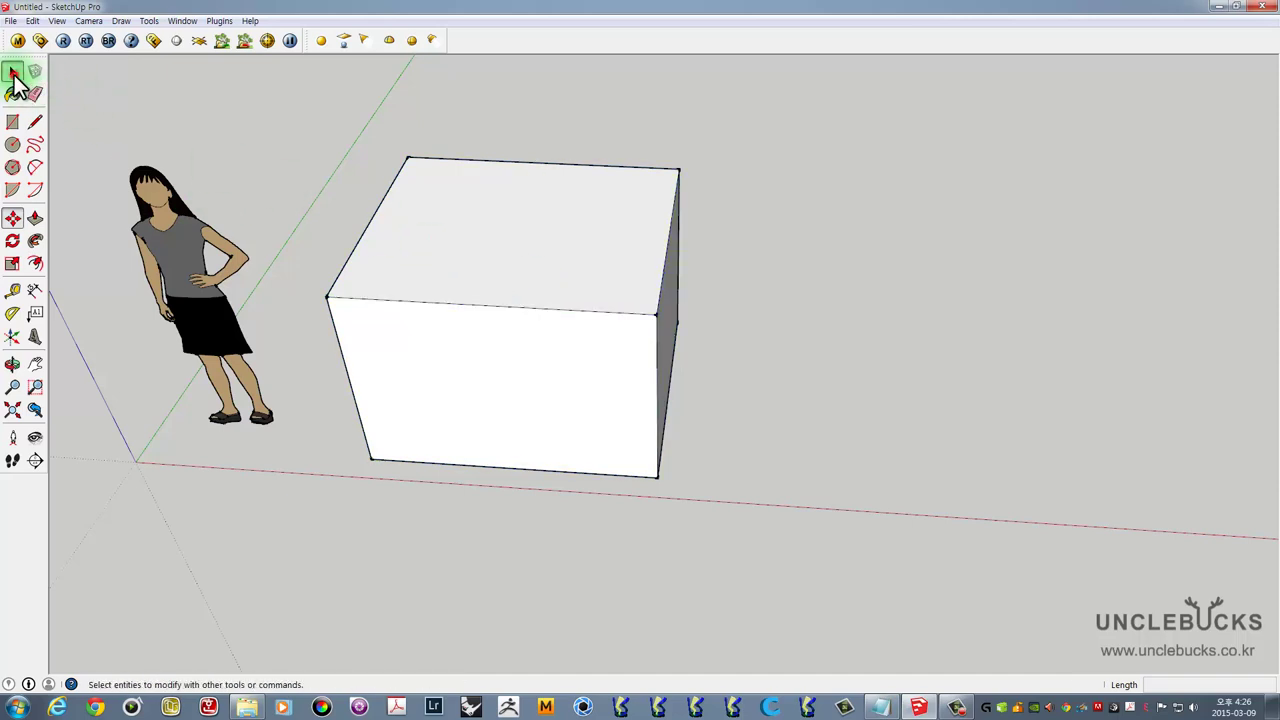
pyautogui.tripleClick(577, 331)
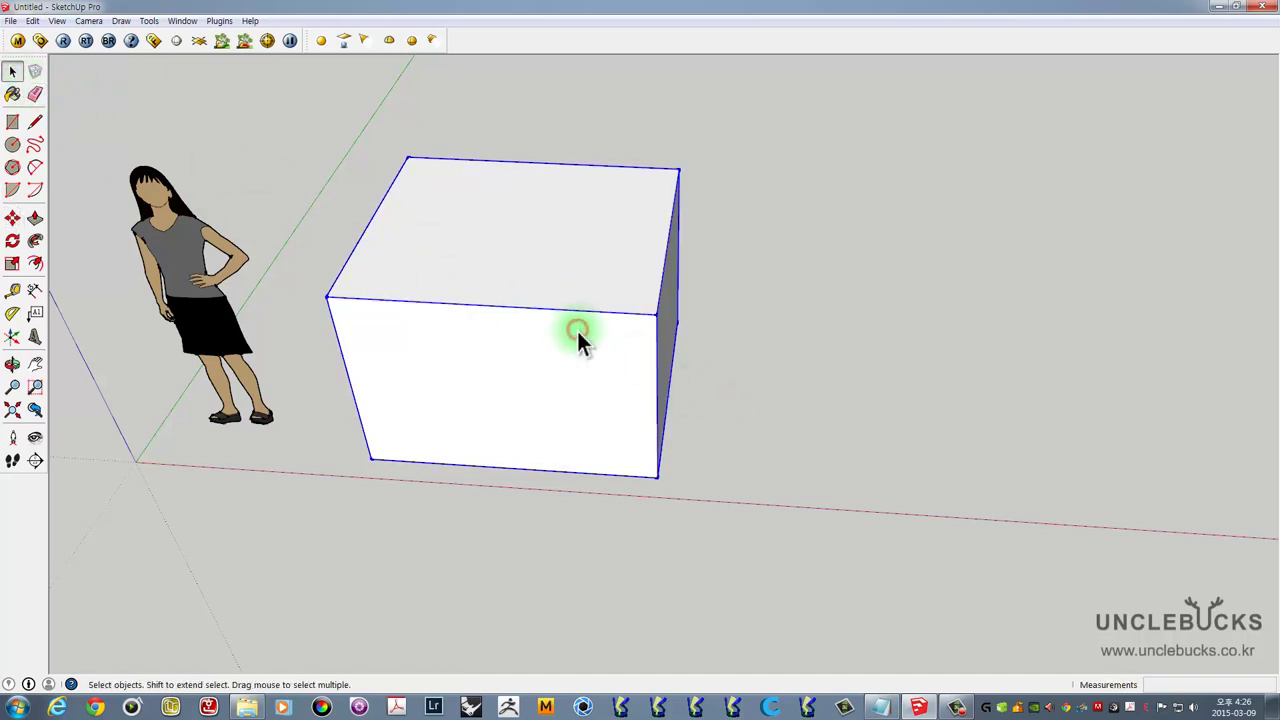
pyautogui.press('m')
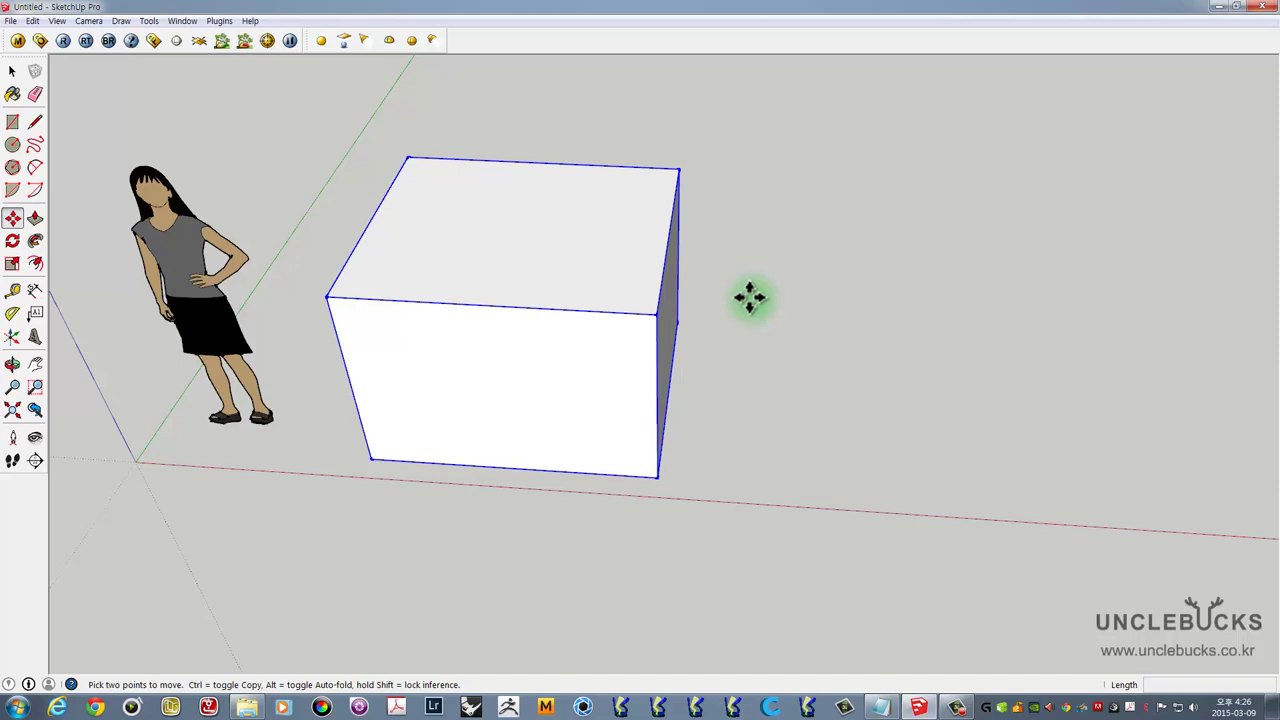
pyautogui.press('space')
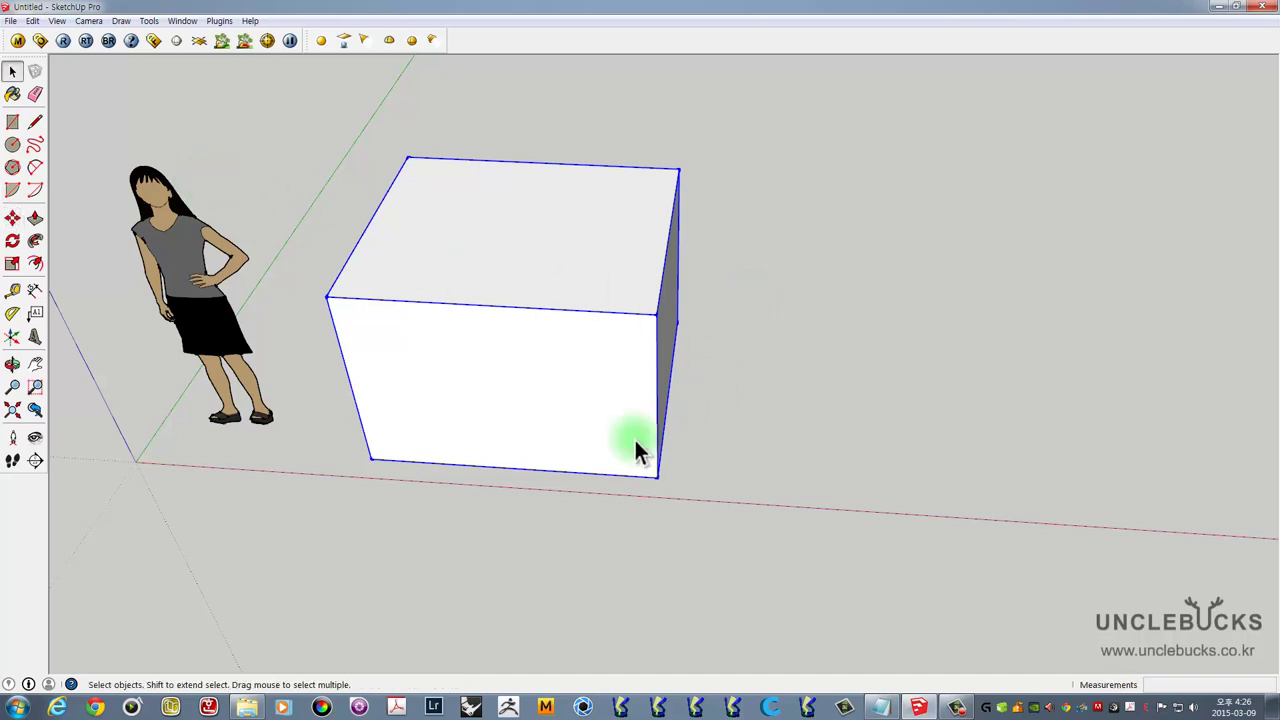
pyautogui.press('m')
pyautogui.moveTo(840, 423)
pyautogui.mouseDown(button='middle')
pyautogui.moveTo(805, 357)
pyautogui.moveTo(880, 337)
pyautogui.mouseUp(button='middle')
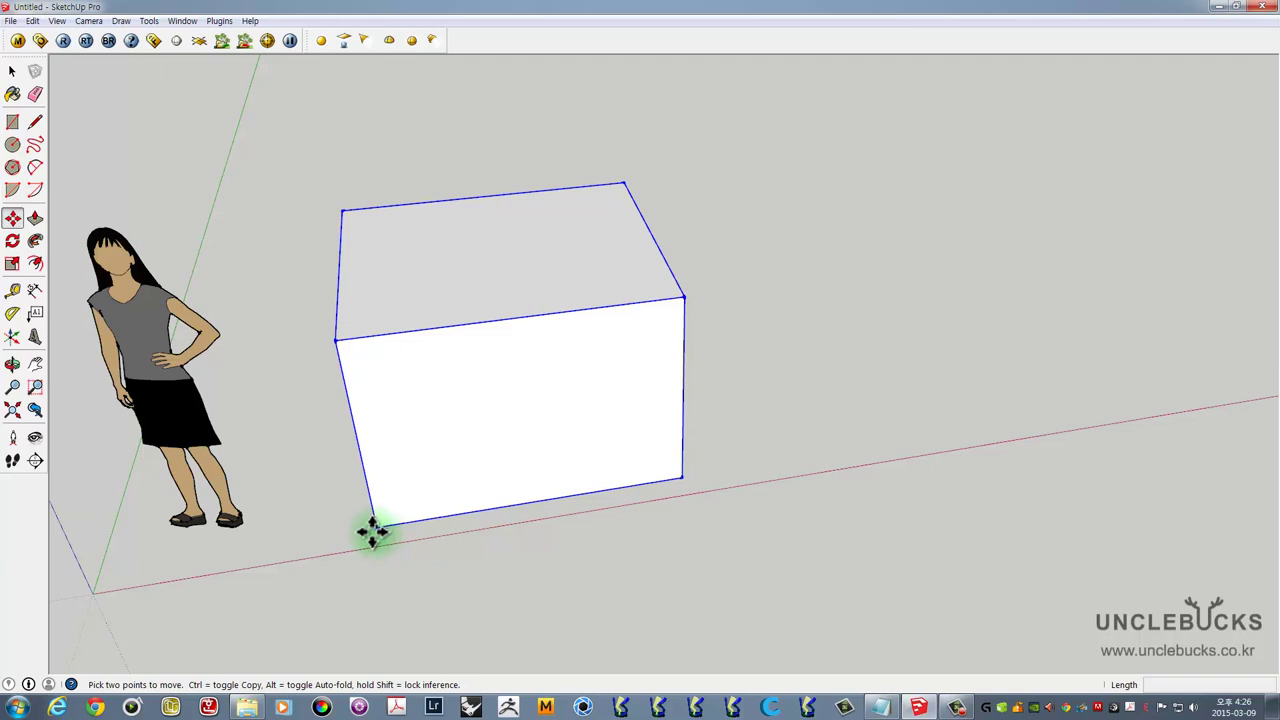
pyautogui.moveTo(620, 494); pyautogui.dragTo(748, 451, button='middle')
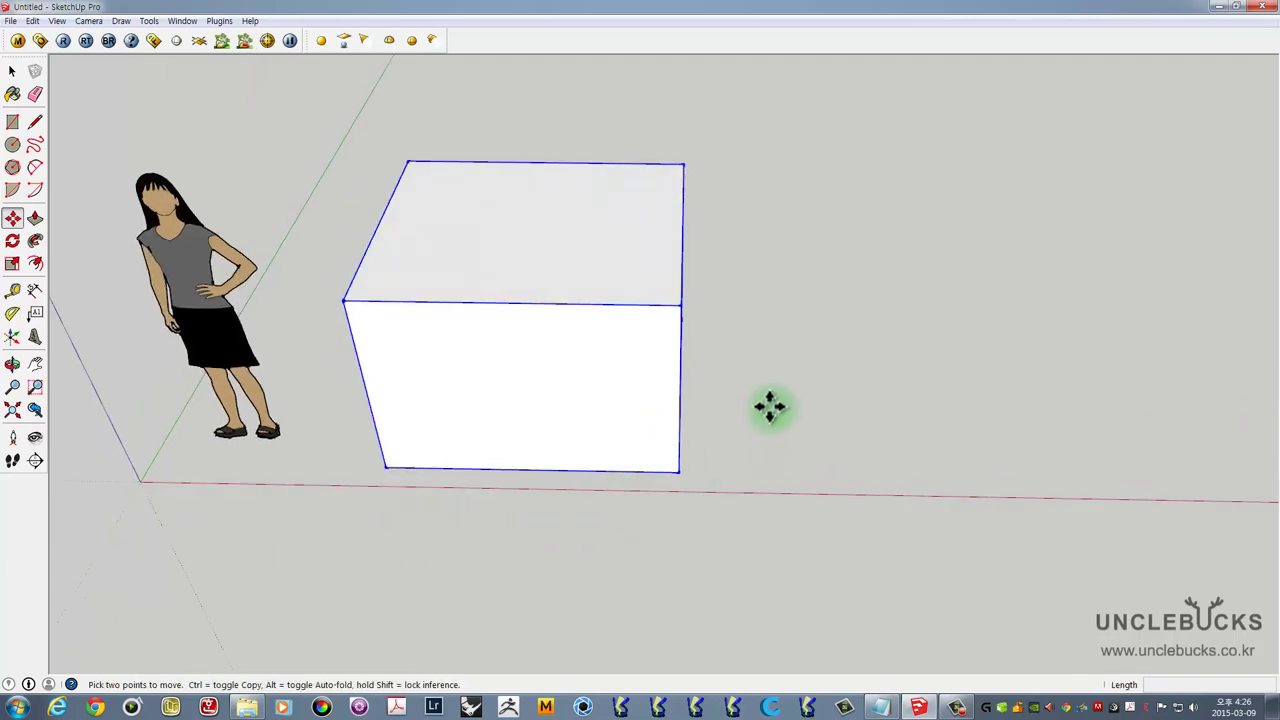
pyautogui.moveTo(770, 405); pyautogui.dragTo(697, 406, button='middle')
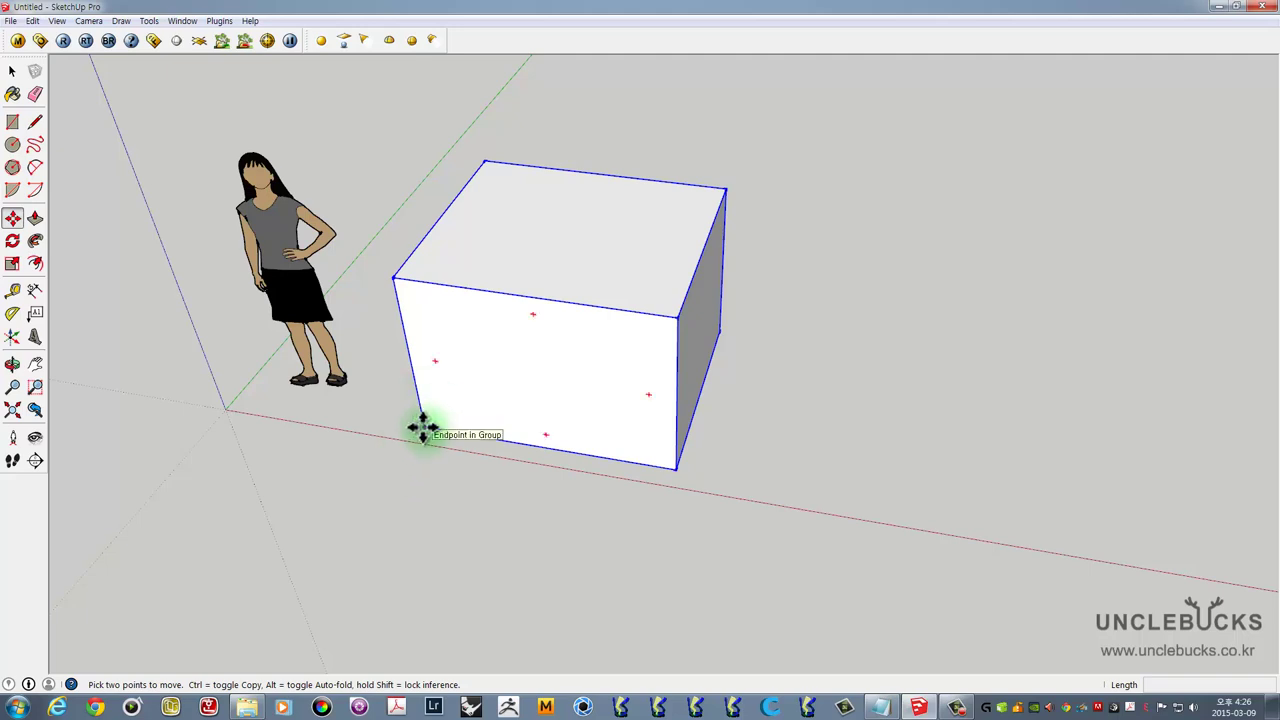
pyautogui.moveTo(523, 497)
pyautogui.mouseDown(button='middle')
pyautogui.moveTo(743, 517)
pyautogui.moveTo(694, 506)
pyautogui.moveTo(685, 385)
pyautogui.moveTo(680, 457)
pyautogui.moveTo(653, 416)
pyautogui.mouseUp(button='middle')
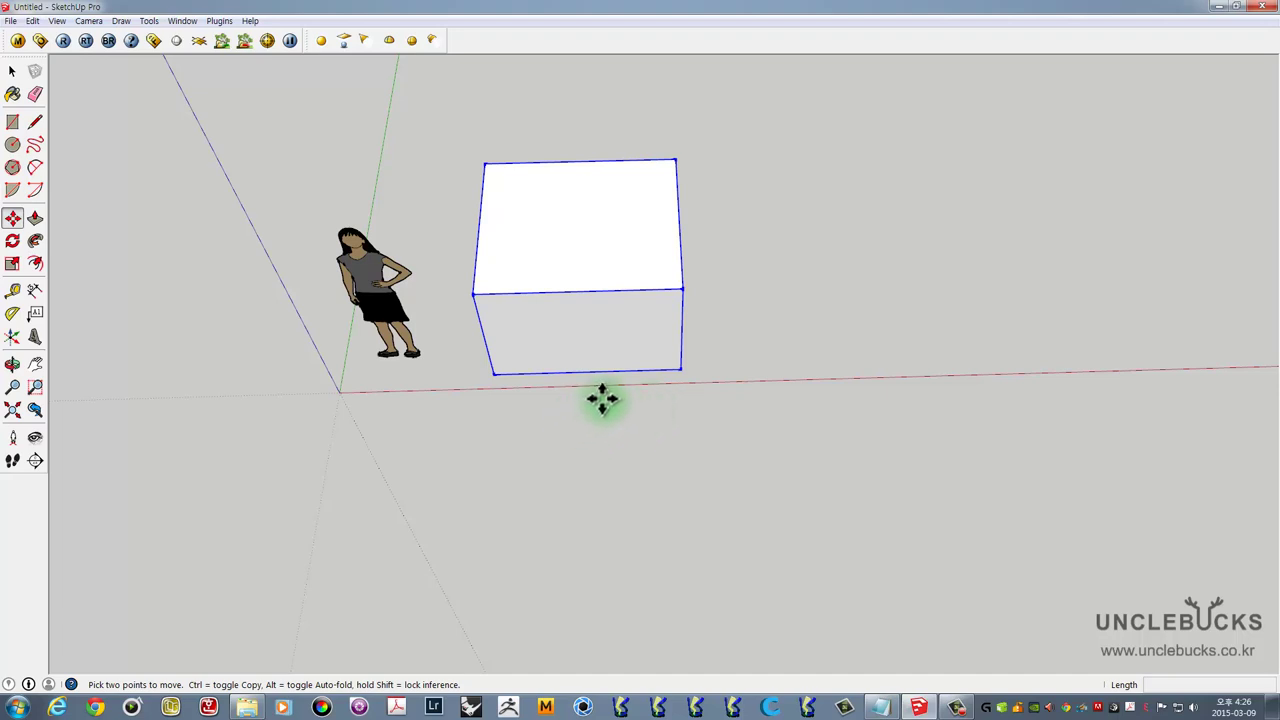
pyautogui.moveTo(603, 400)
pyautogui.mouseDown(button='middle')
pyautogui.moveTo(600, 430)
pyautogui.moveTo(555, 380)
pyautogui.mouseUp(button='middle')
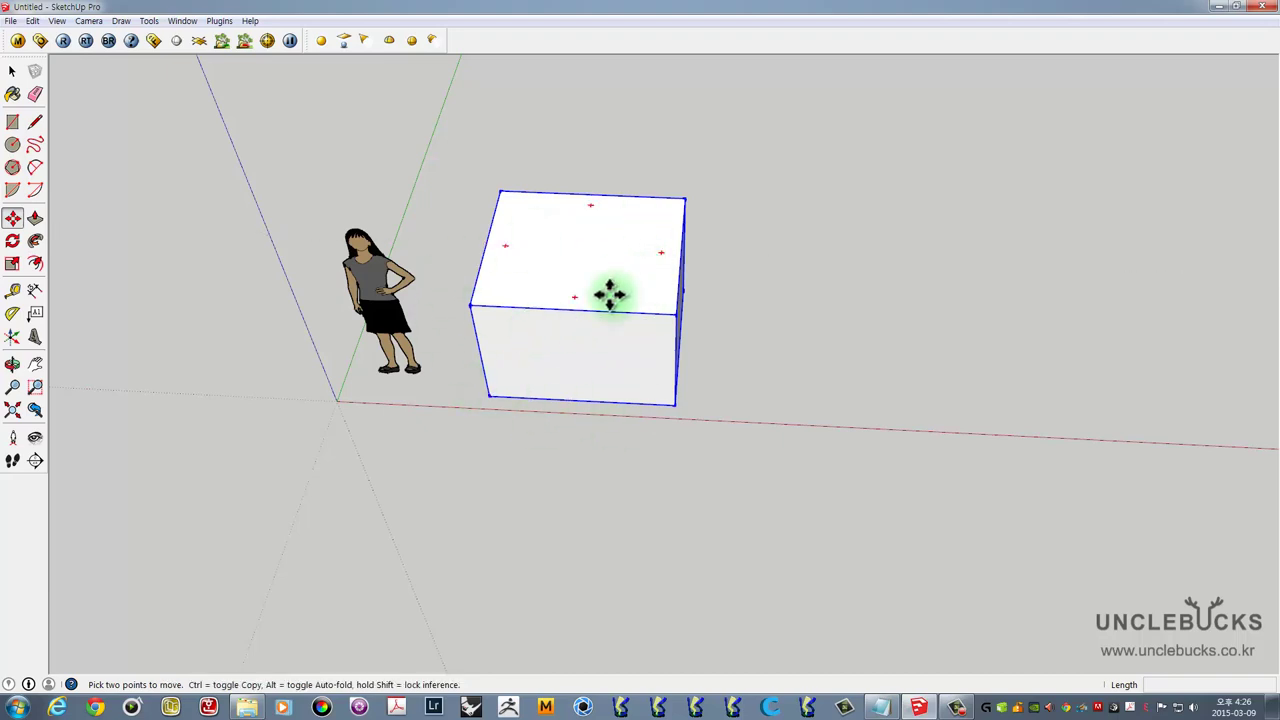
pyautogui.moveTo(486, 337); pyautogui.dragTo(578, 336, button='middle')
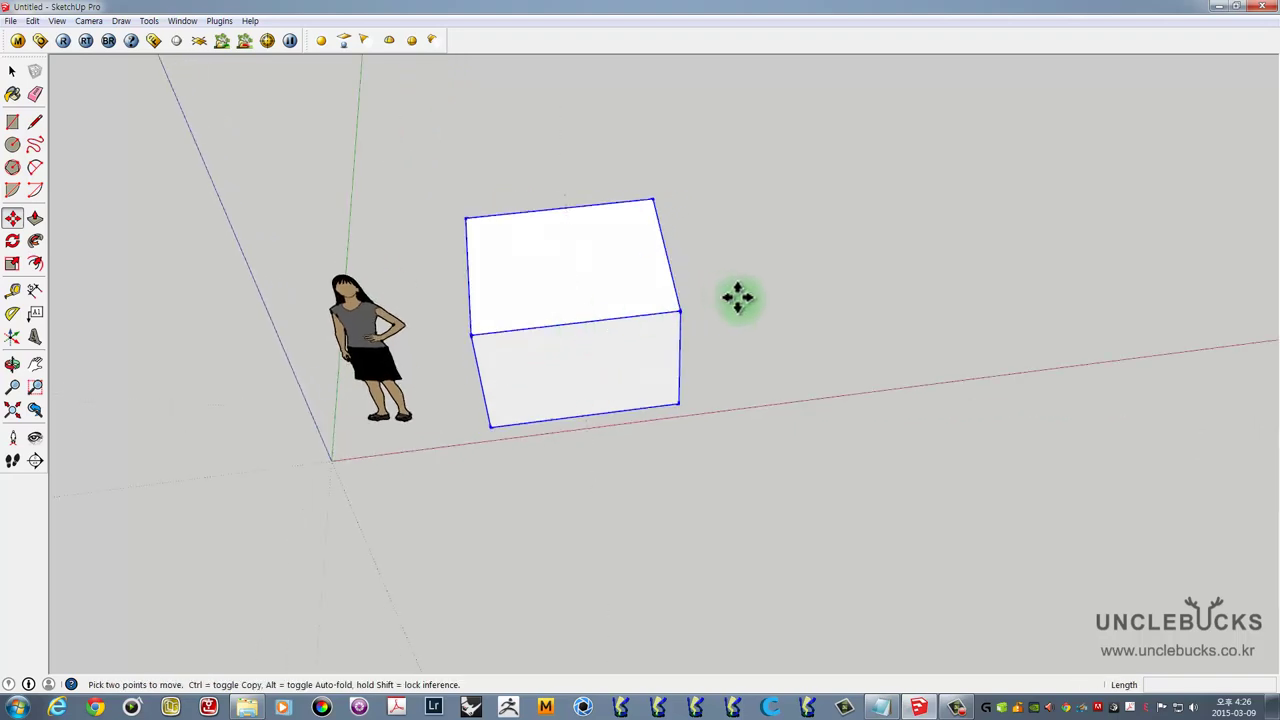
pyautogui.moveTo(746, 326); pyautogui.dragTo(669, 317, button='middle')
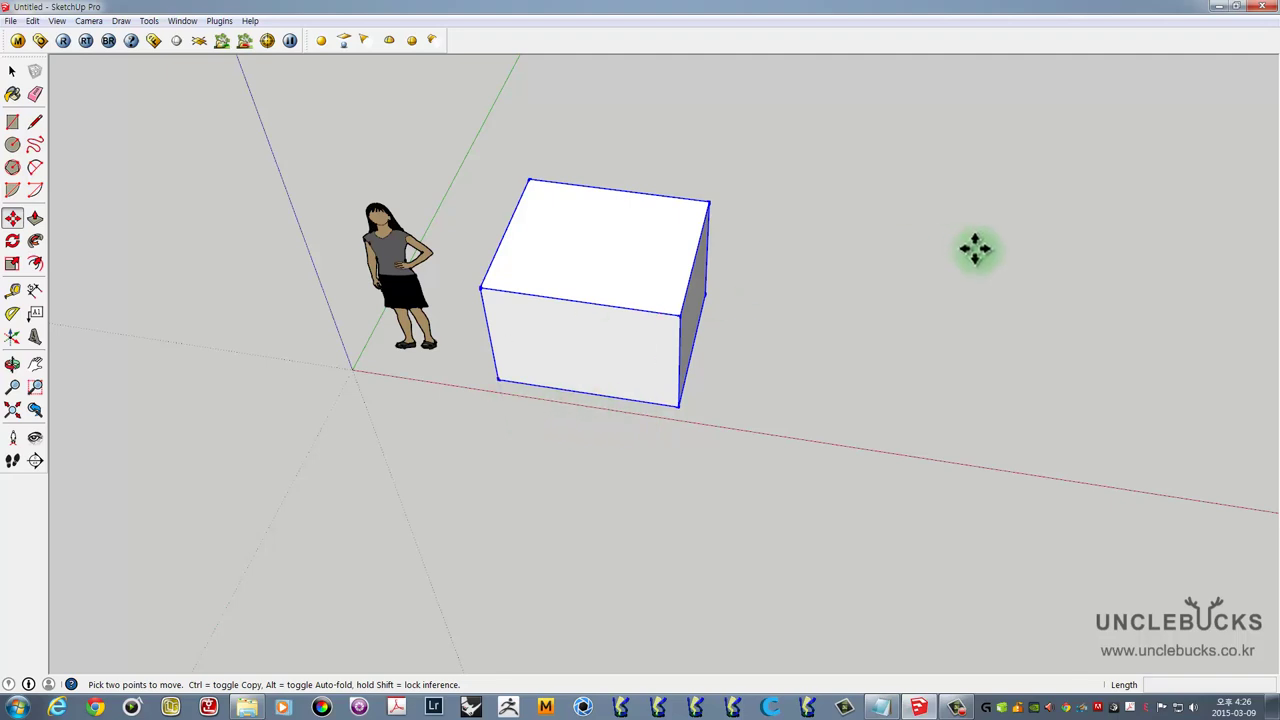
pyautogui.moveTo(731, 291)
pyautogui.mouseDown(button='middle')
pyautogui.moveTo(1066, 257)
pyautogui.moveTo(801, 293)
pyautogui.moveTo(737, 317)
pyautogui.moveTo(603, 323)
pyautogui.mouseUp(button='middle')
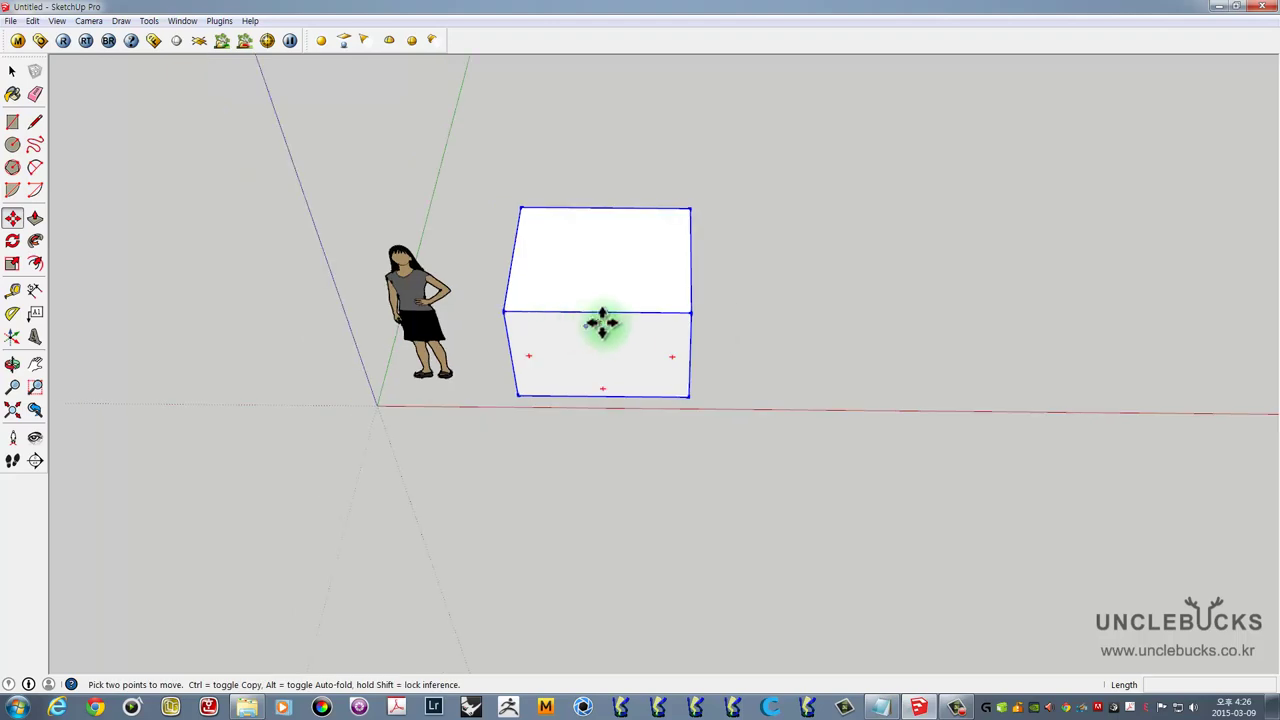
pyautogui.scroll(2, 603, 323)
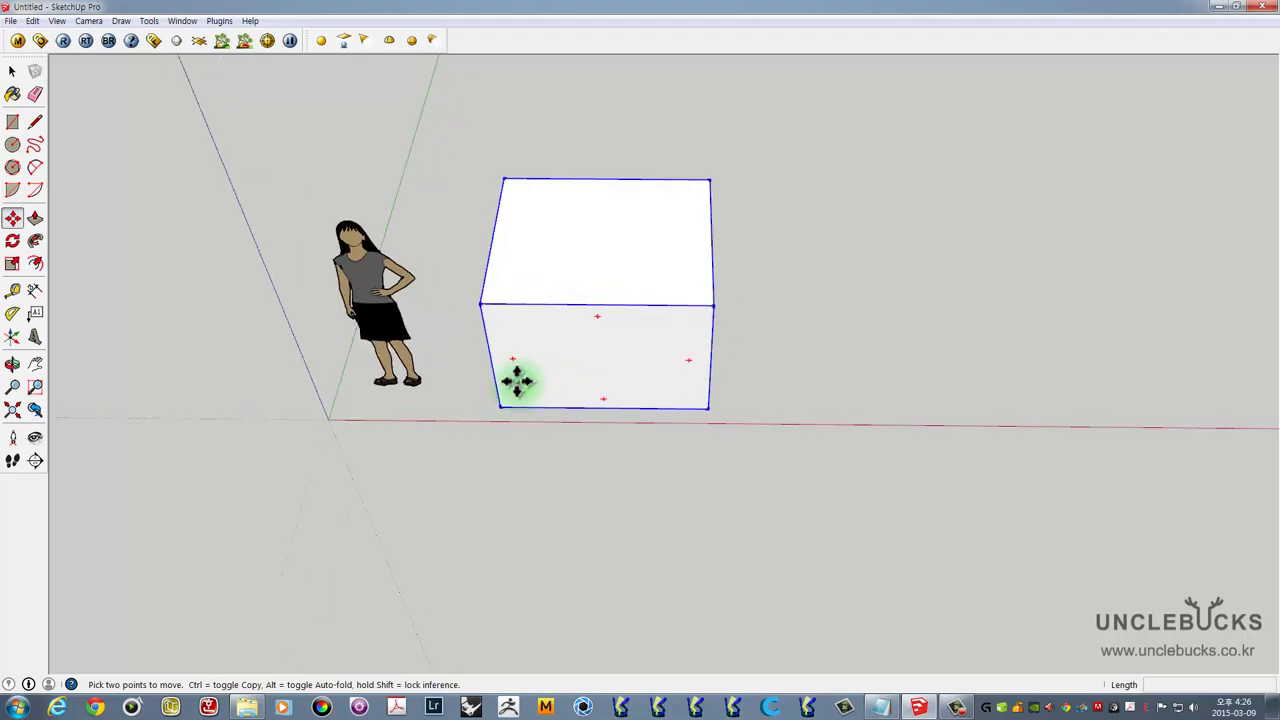
# - Move the box right along the red axis, then back beside the figure
pyautogui.moveTo(531, 423); pyautogui.dragTo(501, 392, button='middle')
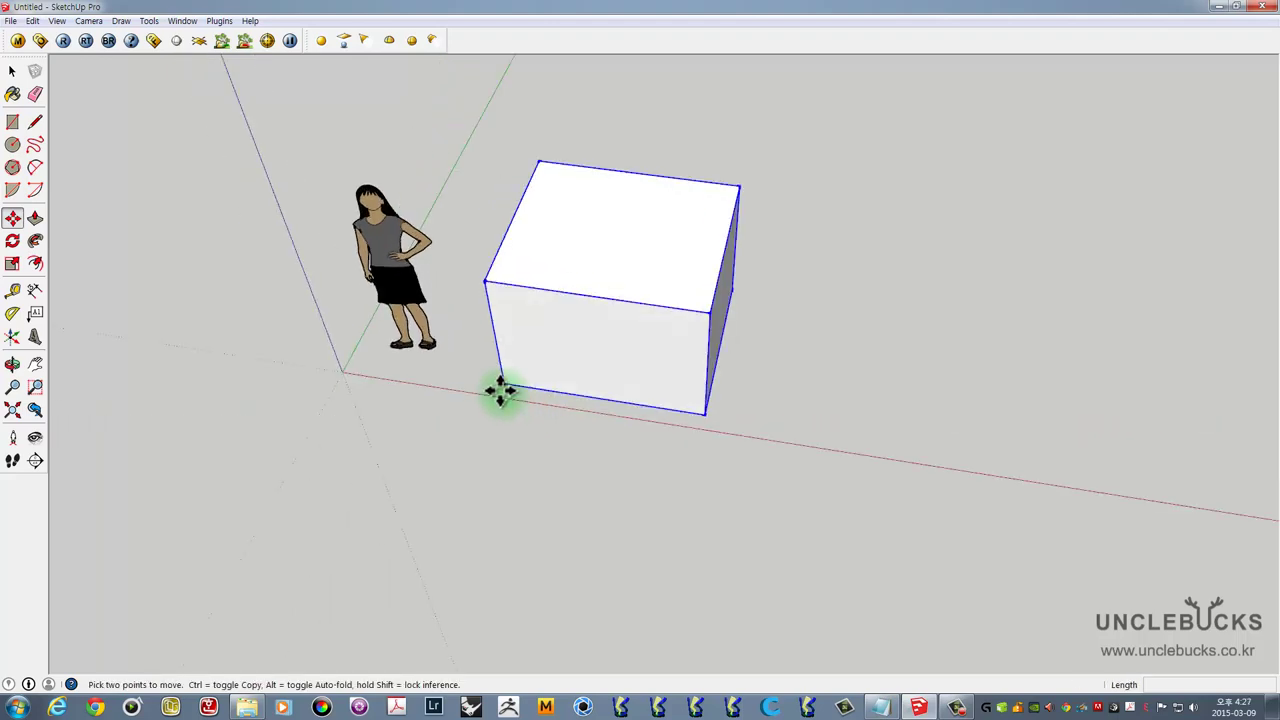
pyautogui.moveTo(560, 479)
pyautogui.mouseDown(button='middle')
pyautogui.moveTo(609, 374)
pyautogui.moveTo(657, 563)
pyautogui.mouseUp(button='middle')
pyautogui.click(609, 507)
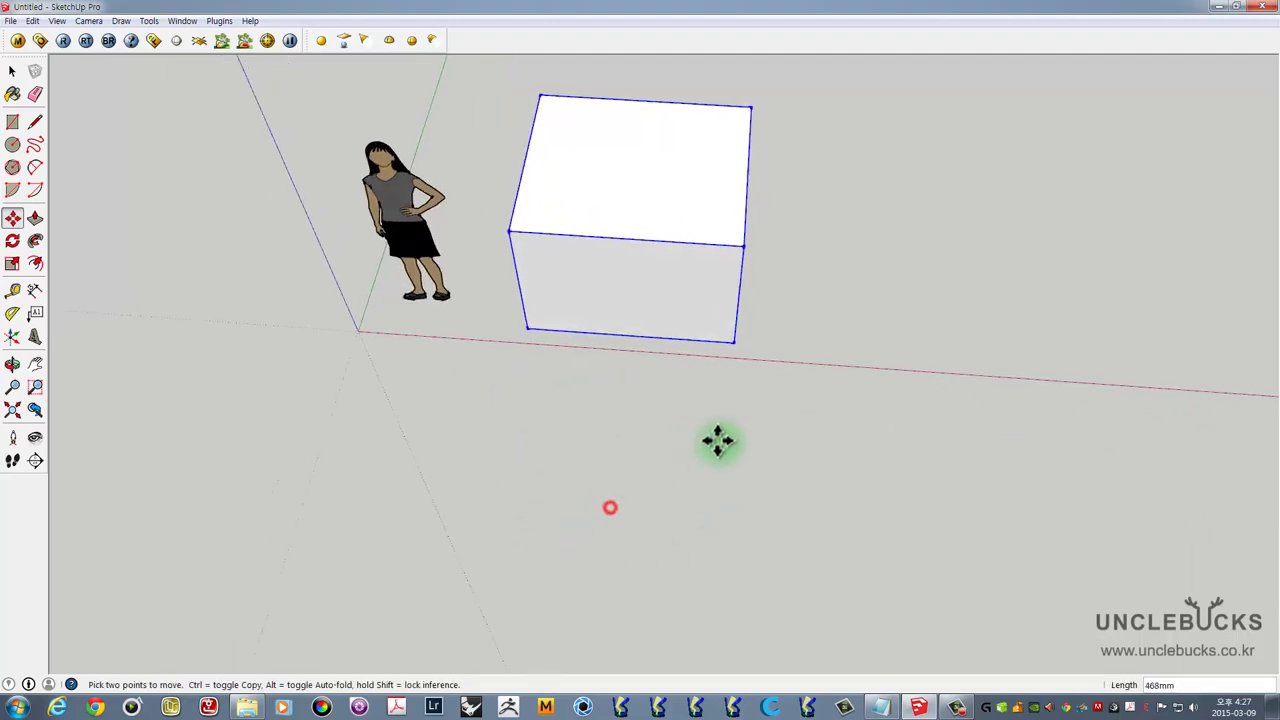
pyautogui.click(1054, 532)
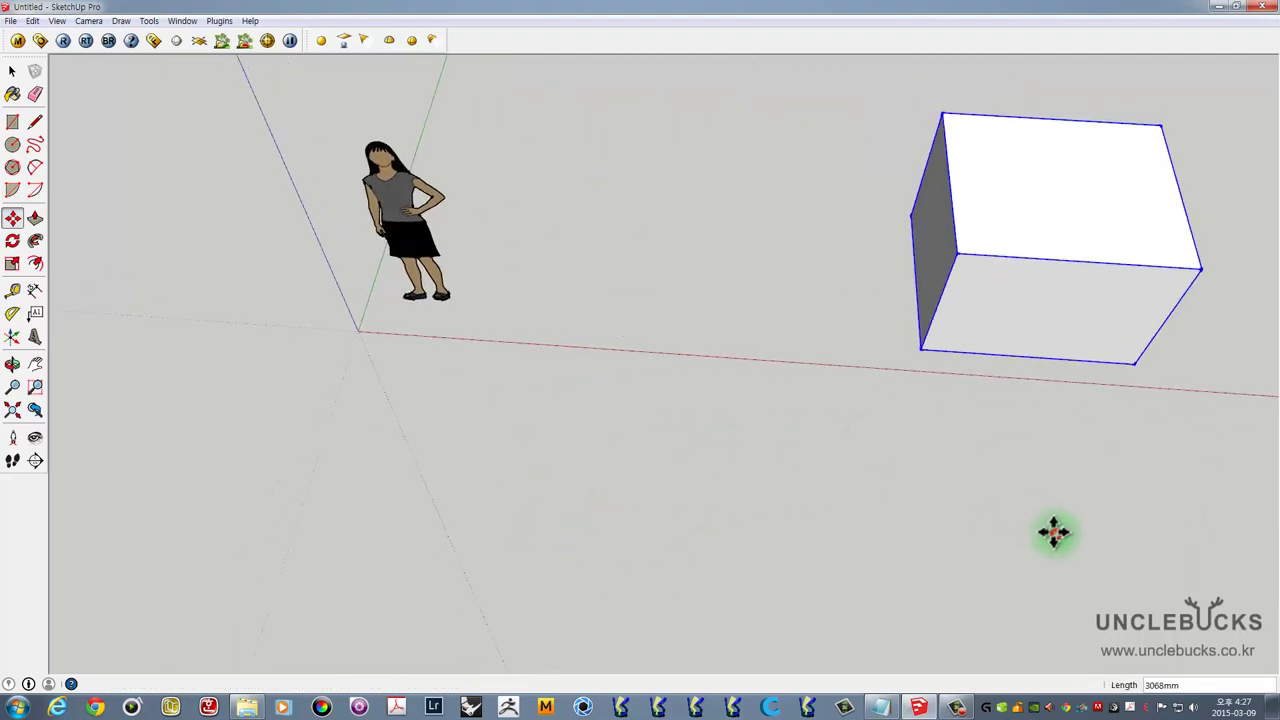
pyautogui.click(920, 349)
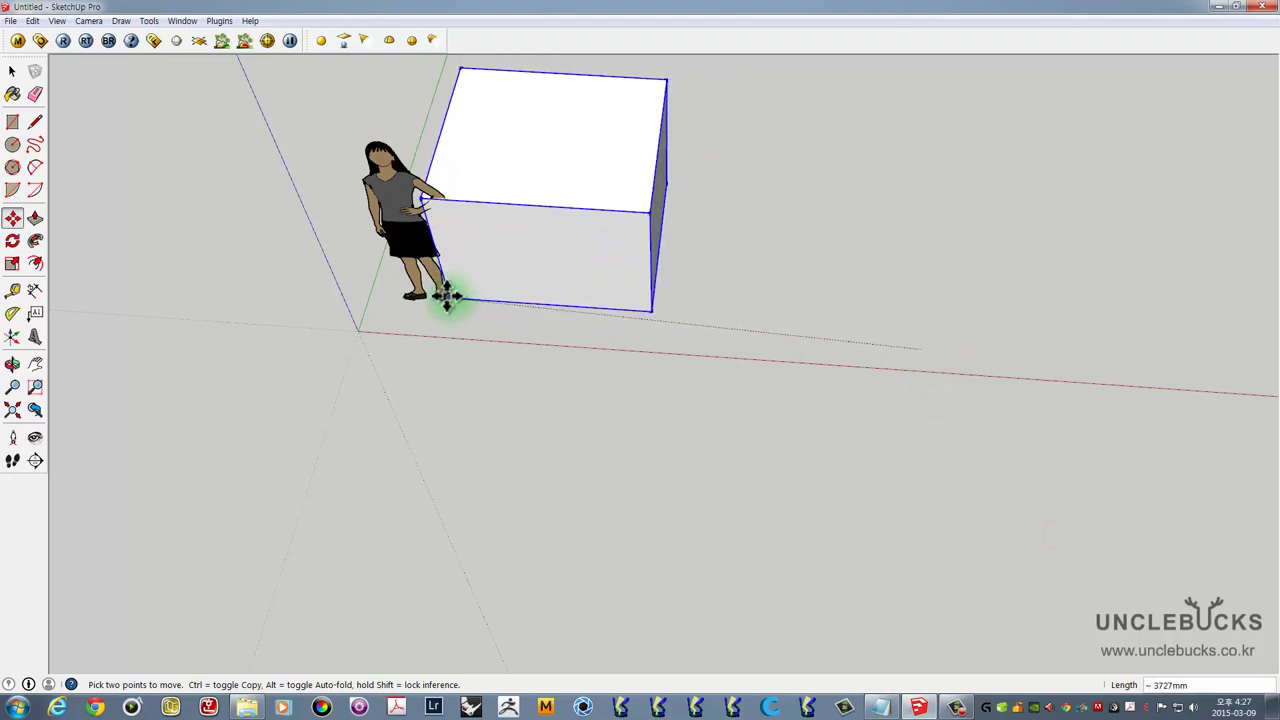
pyautogui.click(452, 296)
# - Move the box farther right along the red axis and deselect it
pyautogui.moveTo(549, 329)
pyautogui.mouseDown(button='middle')
pyautogui.moveTo(631, 263)
pyautogui.moveTo(691, 271)
pyautogui.moveTo(757, 306)
pyautogui.moveTo(609, 394)
pyautogui.mouseUp(button='middle')
pyautogui.click(547, 405)
pyautogui.click(802, 409)
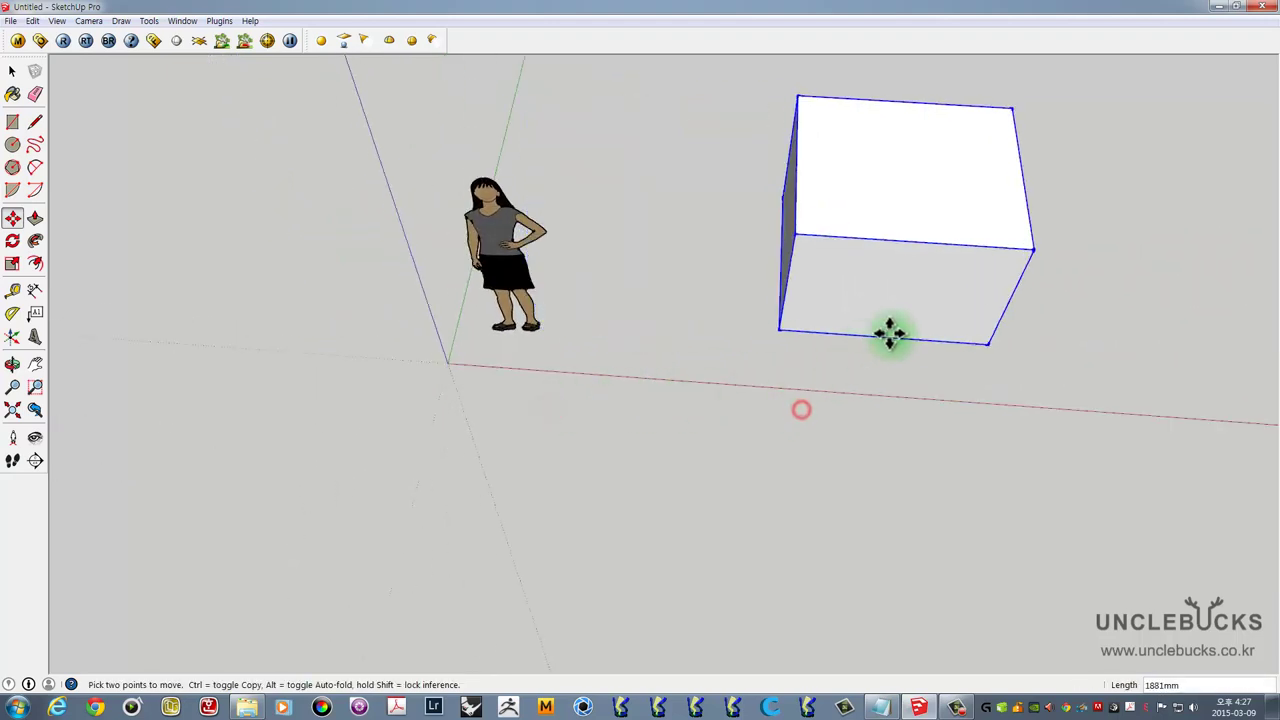
pyautogui.moveTo(889, 334)
pyautogui.mouseDown(button='middle')
pyautogui.moveTo(643, 337)
pyautogui.moveTo(637, 348)
pyautogui.mouseUp(button='middle')
pyautogui.press('space')
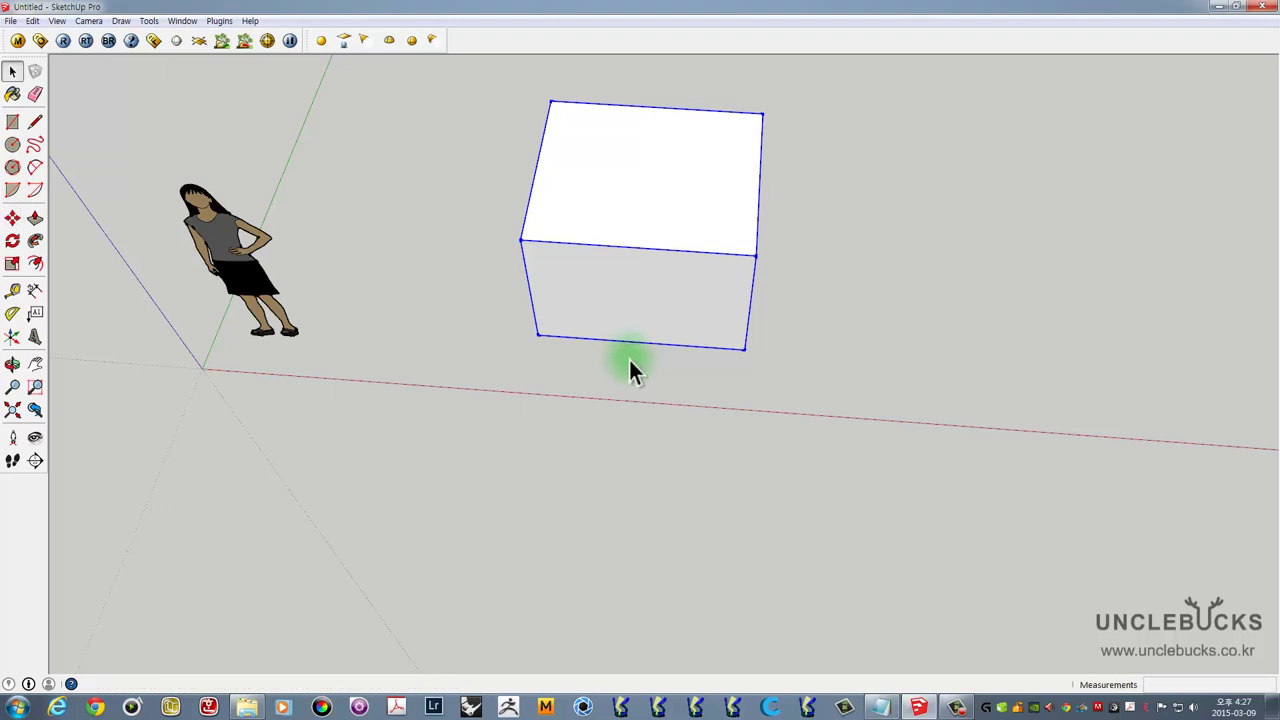
pyautogui.click(807, 350)
pyautogui.moveTo(807, 350)
pyautogui.mouseDown(button='middle')
pyautogui.moveTo(545, 270)
pyautogui.moveTo(534, 186)
pyautogui.moveTo(706, 251)
pyautogui.moveTo(785, 242)
pyautogui.moveTo(617, 328)
pyautogui.mouseUp(button='middle')
pyautogui.scroll(2, 706, 251)
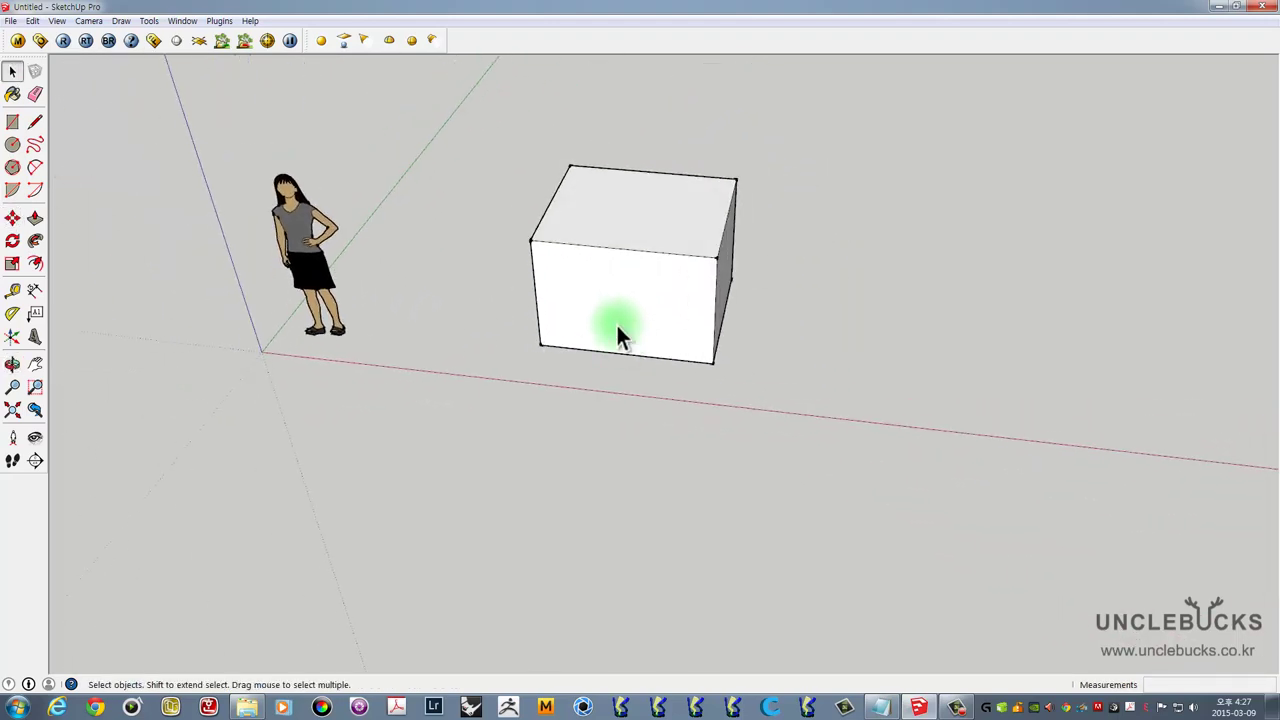
# - Try moving the box to the right side again, then undo that move
pyautogui.press('m')
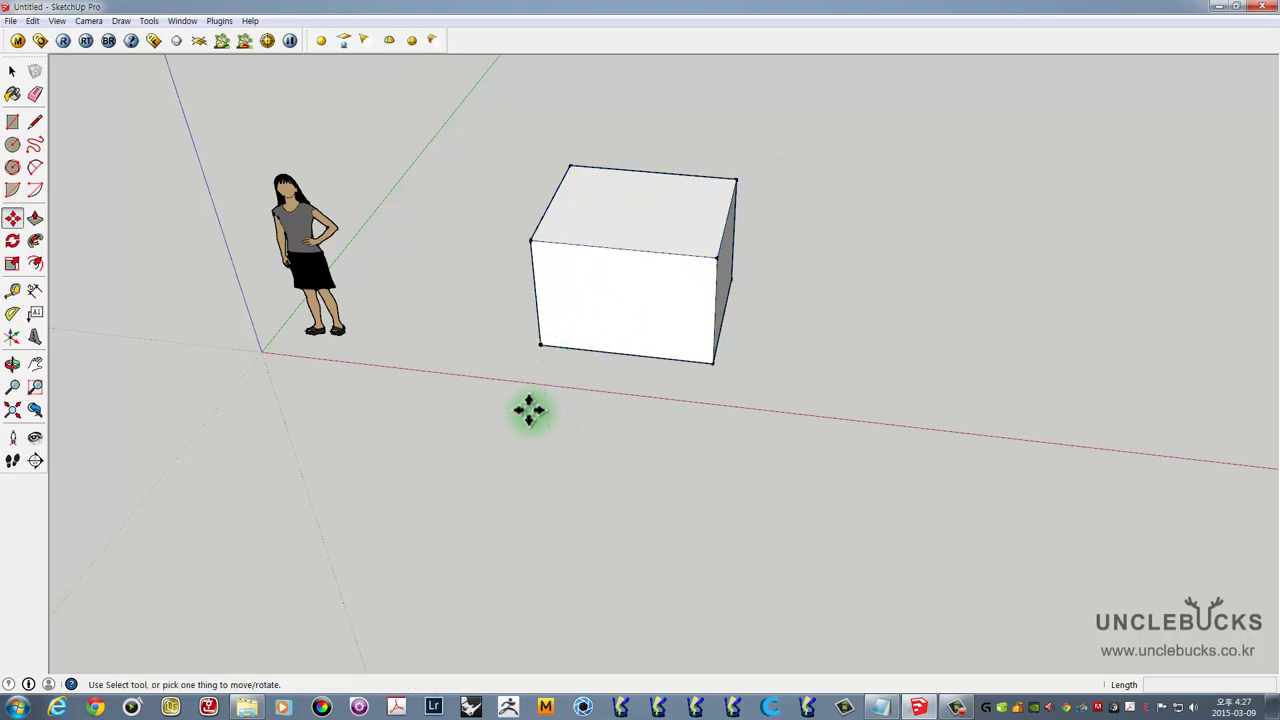
pyautogui.click(537, 347)
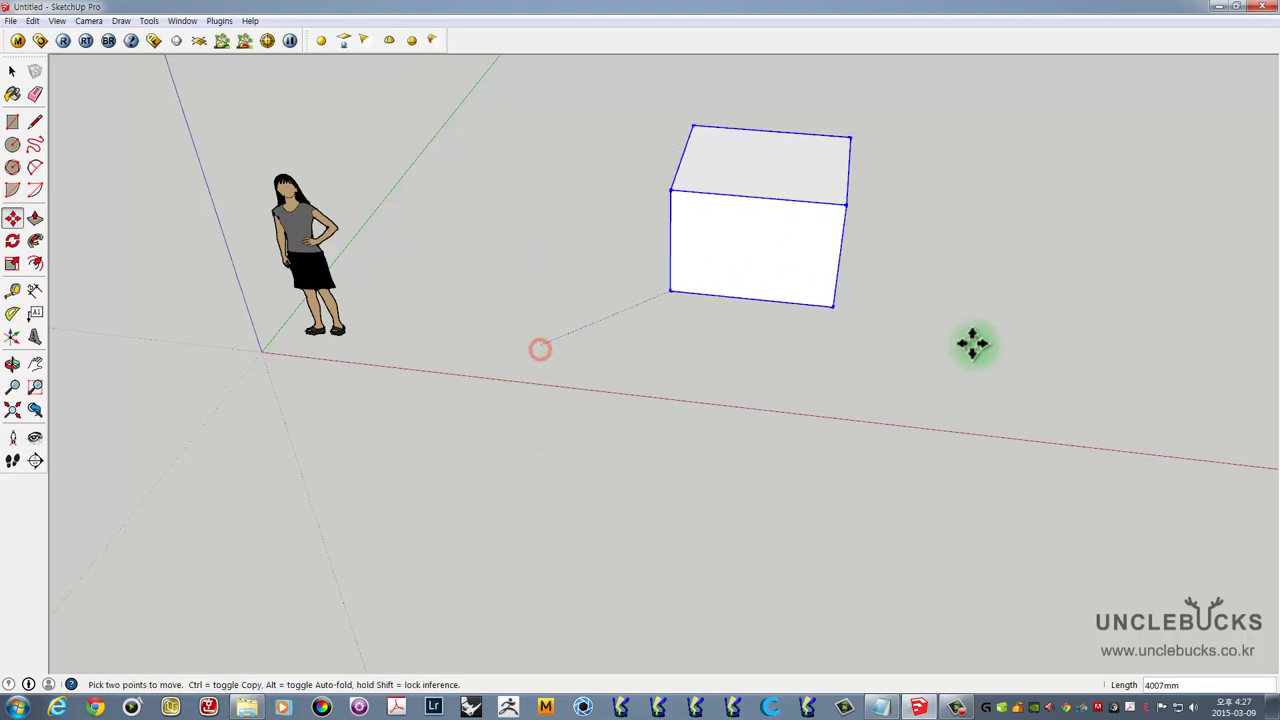
pyautogui.click(972, 391)
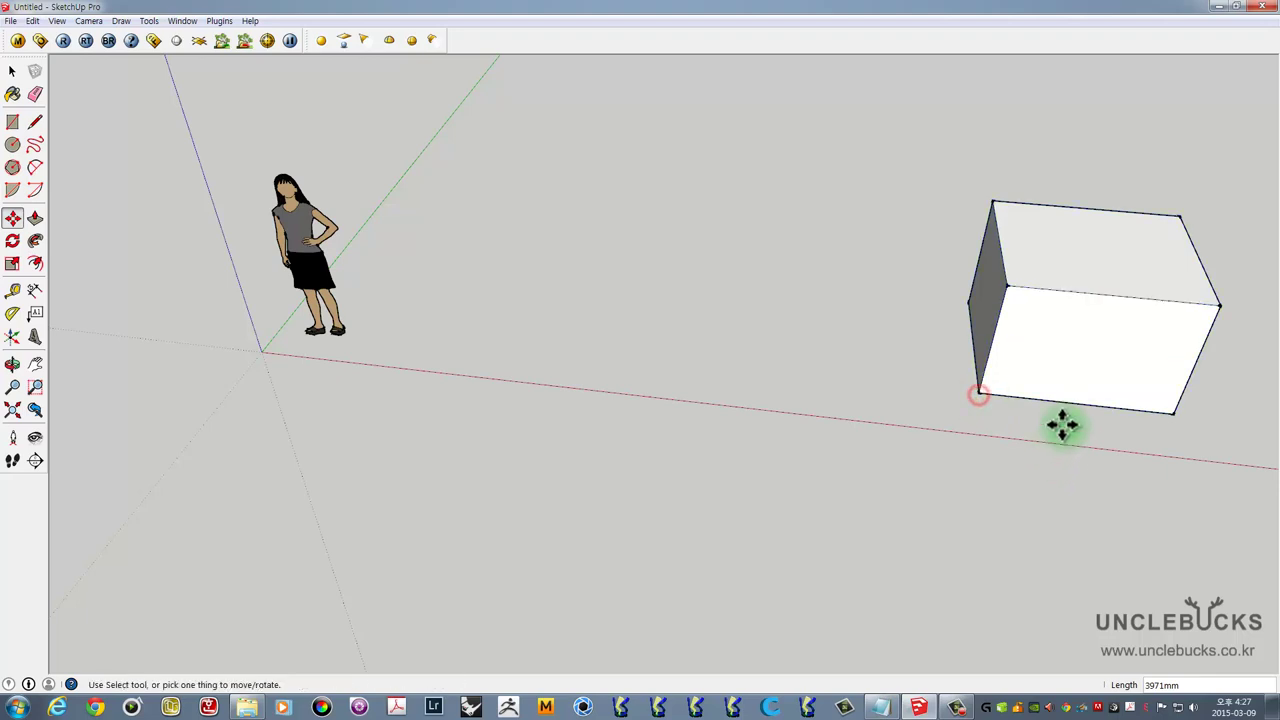
pyautogui.hotkey('ctrl', 'z')
pyautogui.press('space')
# - Reselect the box and move it to its new spot along the red axis
pyautogui.moveTo(822, 389)
pyautogui.mouseDown(button='middle')
pyautogui.moveTo(706, 454)
pyautogui.moveTo(645, 425)
pyautogui.mouseUp(button='middle')
pyautogui.click(593, 316)
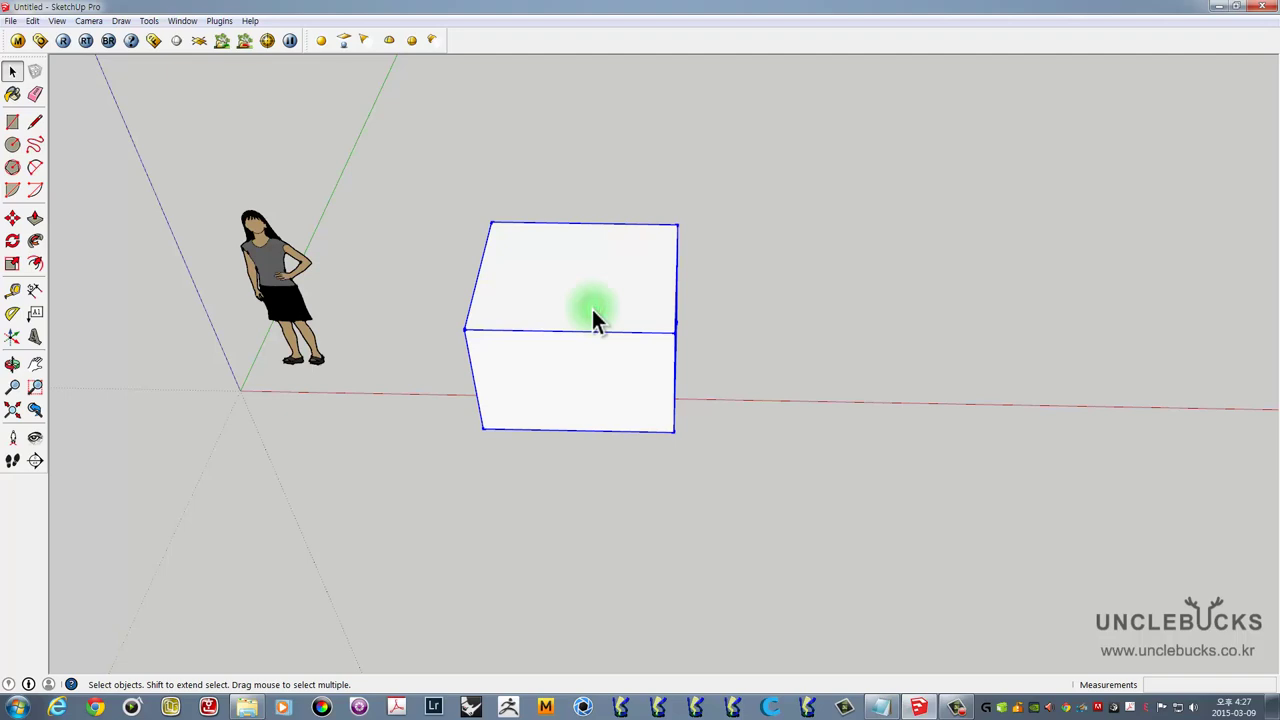
pyautogui.press('m')
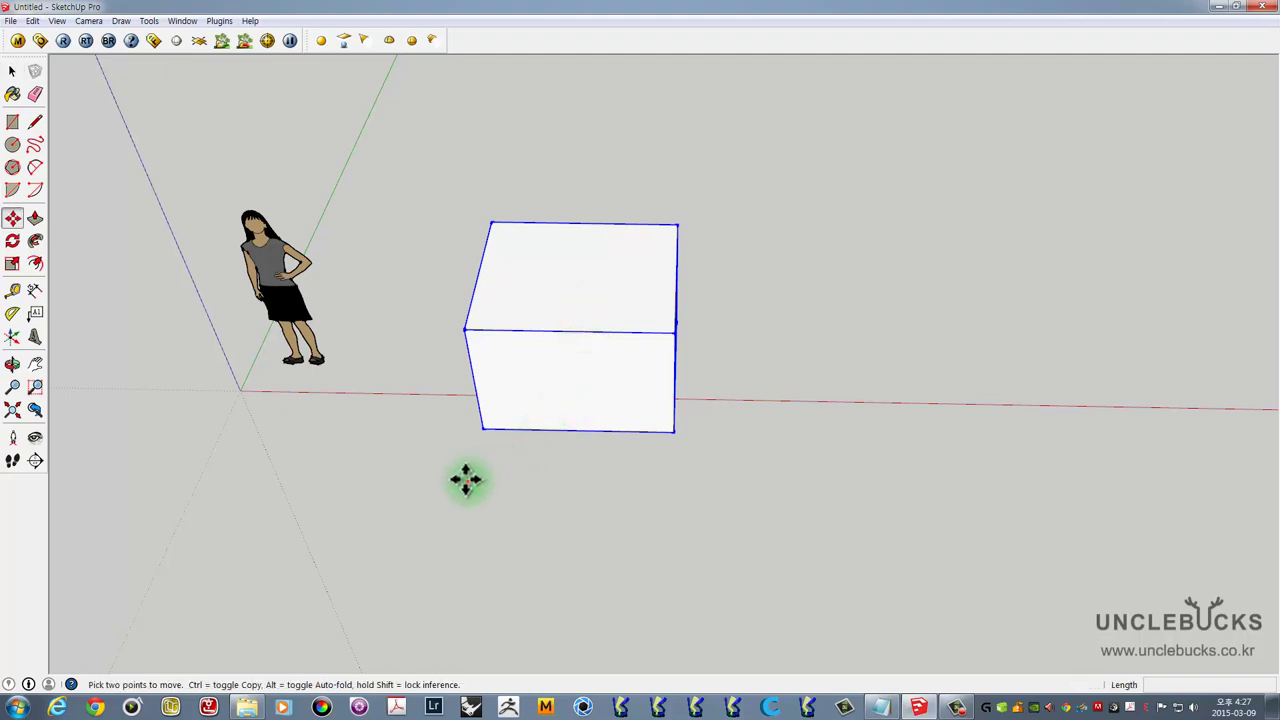
pyautogui.click(468, 481)
pyautogui.click(881, 466)
pyautogui.click(880, 419)
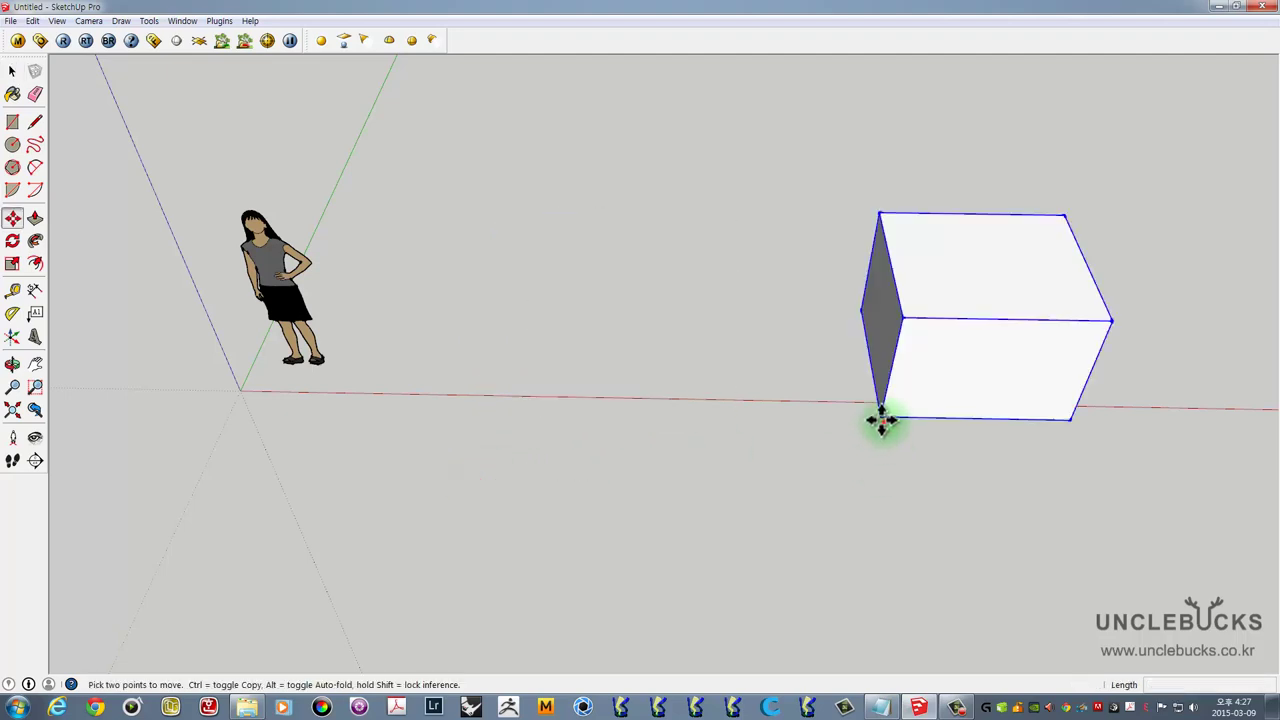
pyautogui.click(574, 414)
# - Copy the box with Move plus Ctrl and snap the copy flush against its left side
pyautogui.press('space')
pyautogui.click(726, 503)
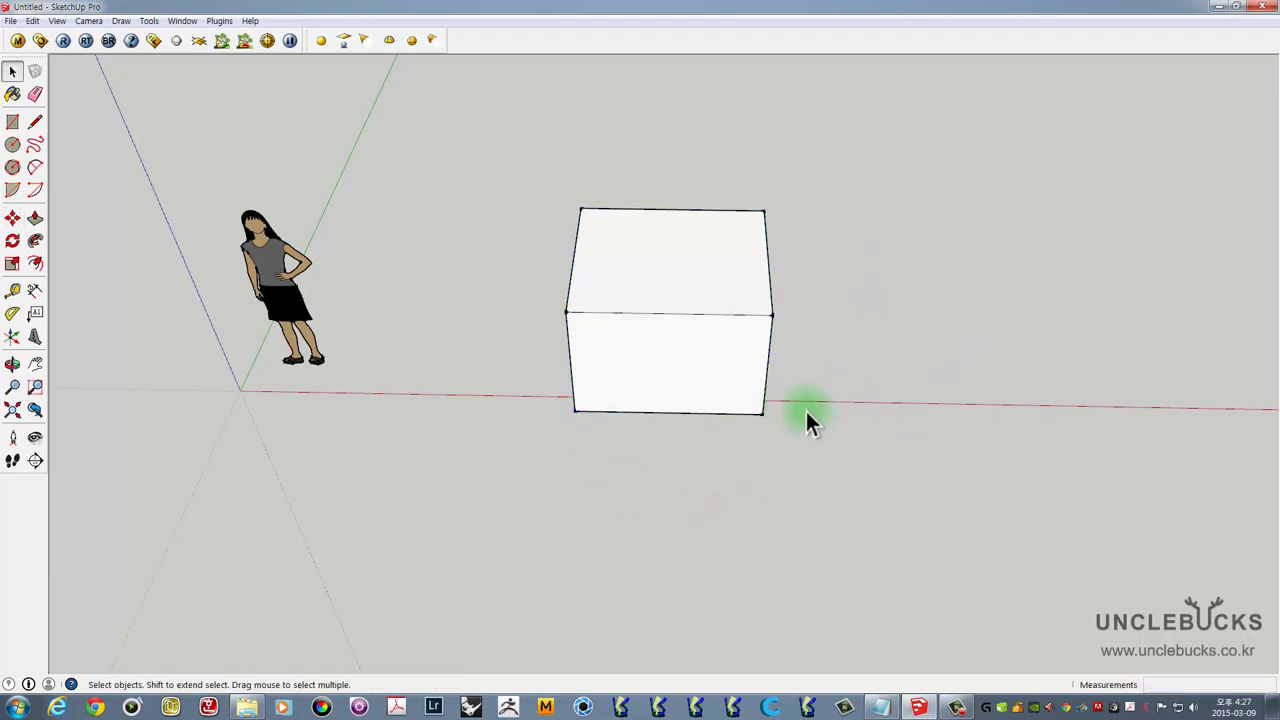
pyautogui.press('m')
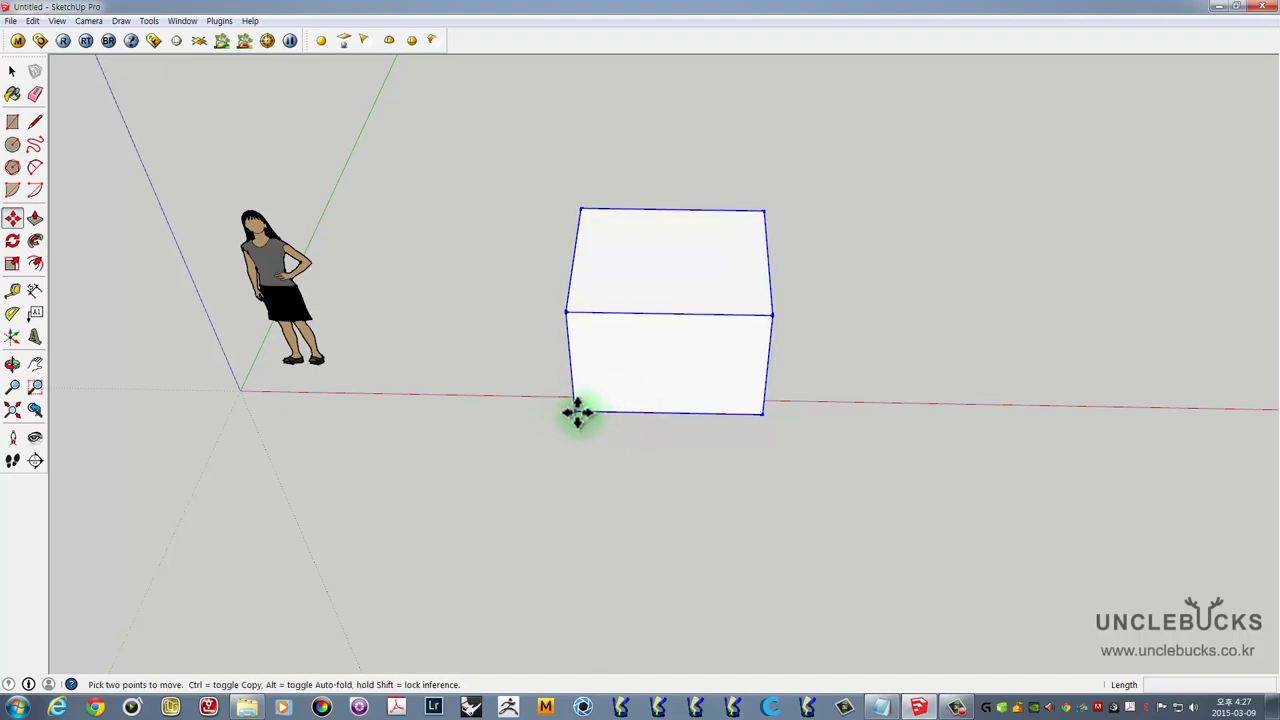
pyautogui.click(651, 394)
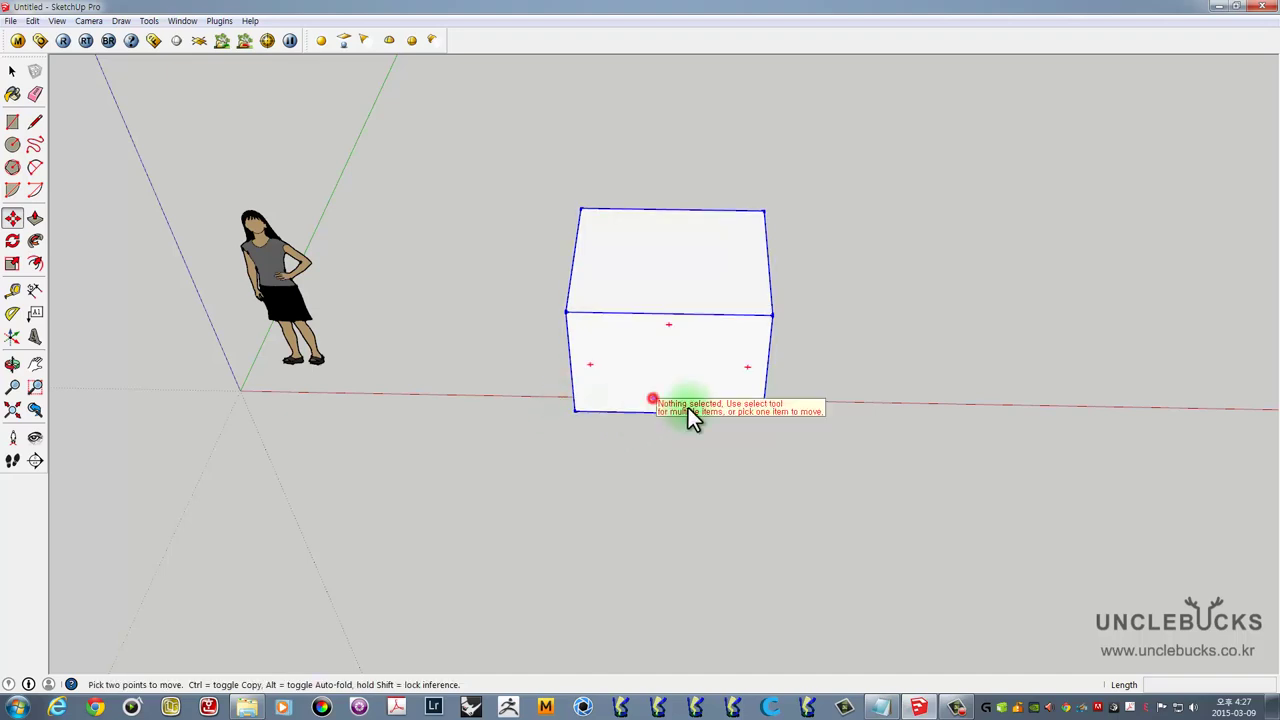
pyautogui.press('space')
pyautogui.click(740, 400)
pyautogui.press('m')
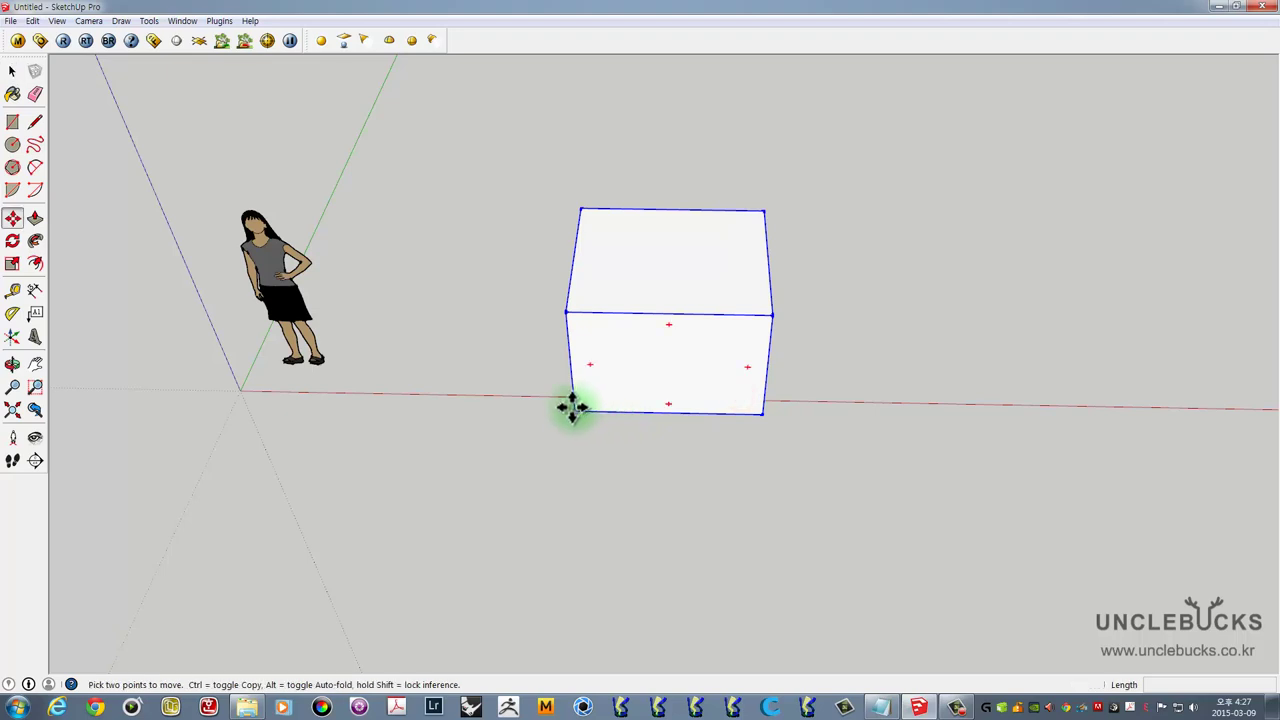
pyautogui.click(758, 415)
pyautogui.press('ctrl')
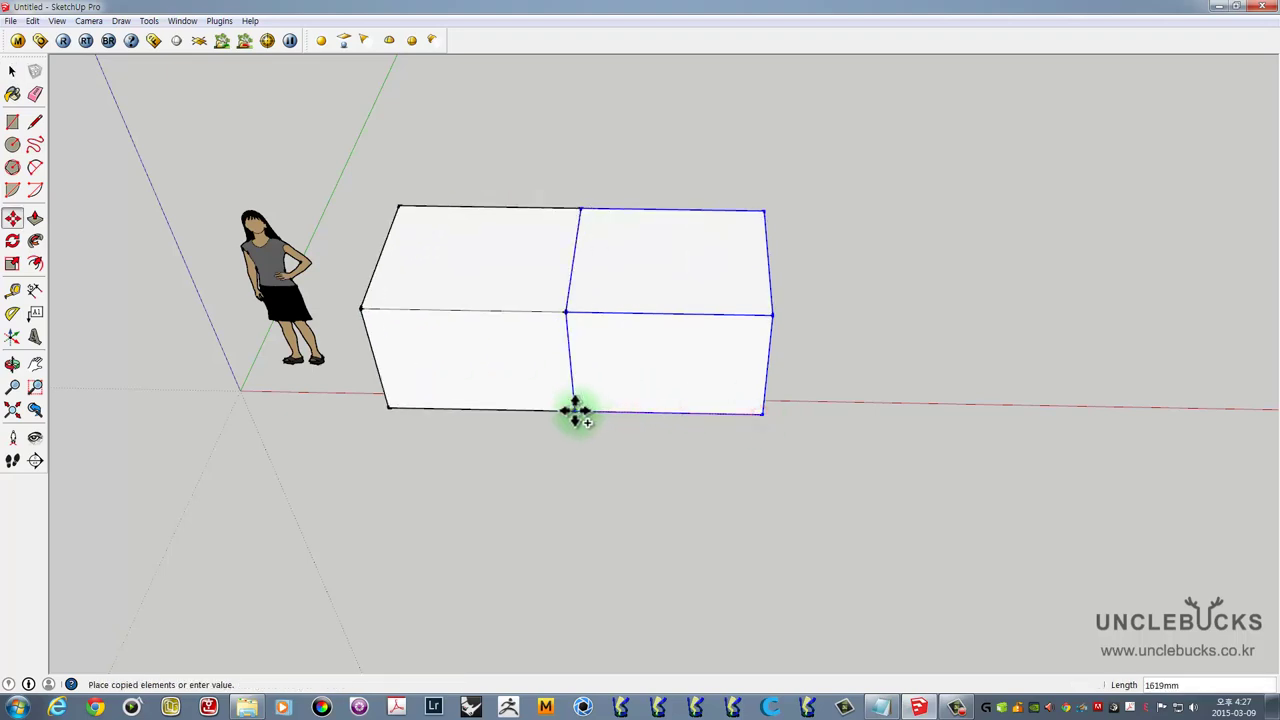
pyautogui.click(577, 414)
pyautogui.click(580, 456)
pyautogui.click(569, 412)
# - Move the copied box back along the green axis until only one corner edge touches the original
pyautogui.press('space')
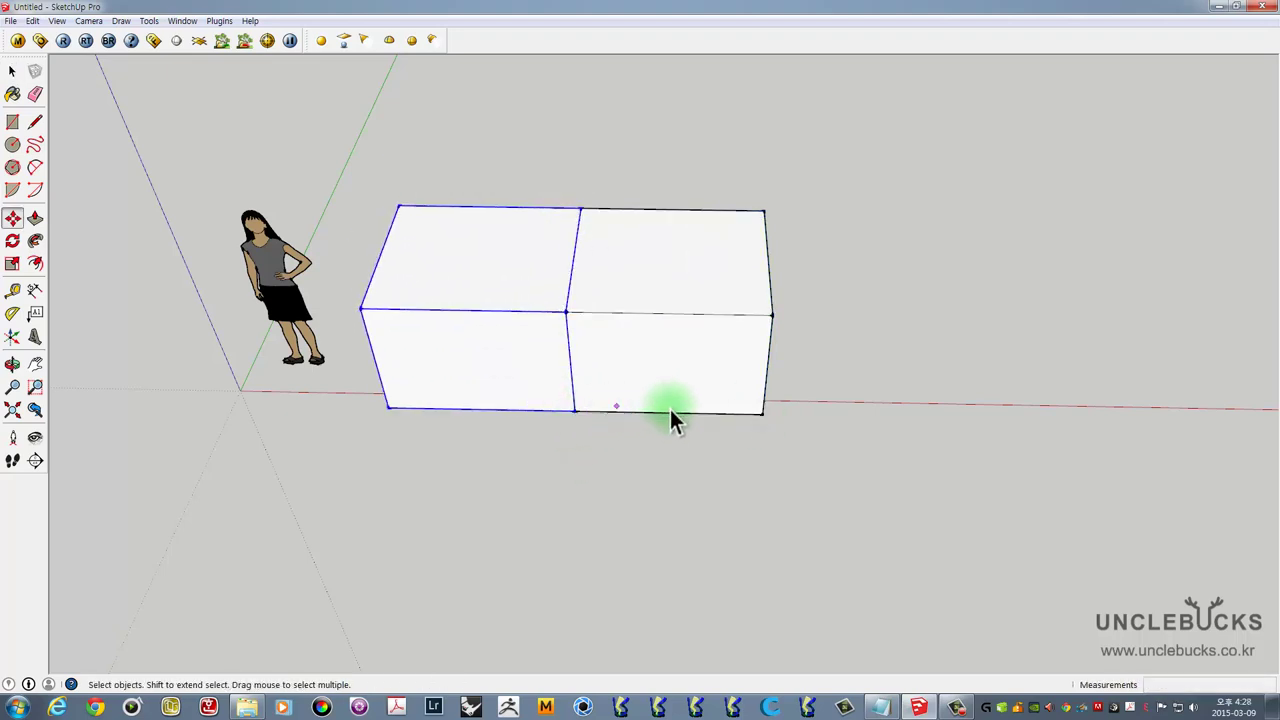
pyautogui.click(684, 443)
pyautogui.press('m')
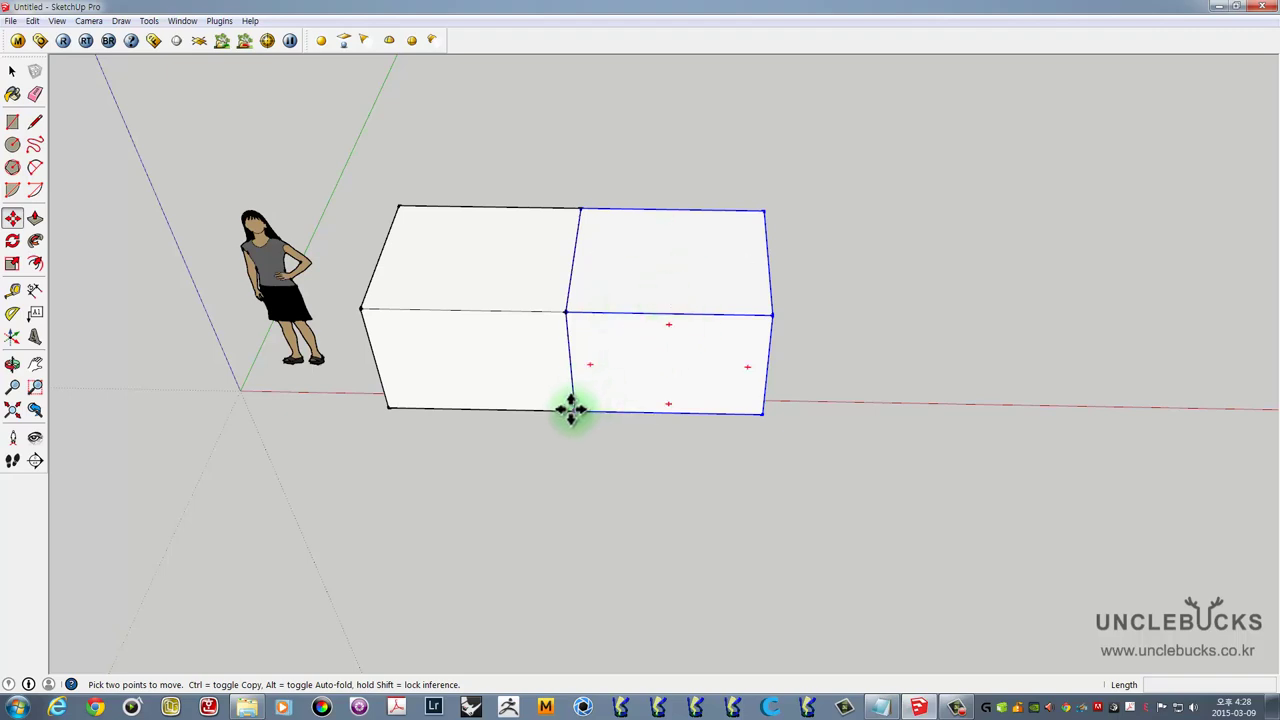
pyautogui.click(572, 411)
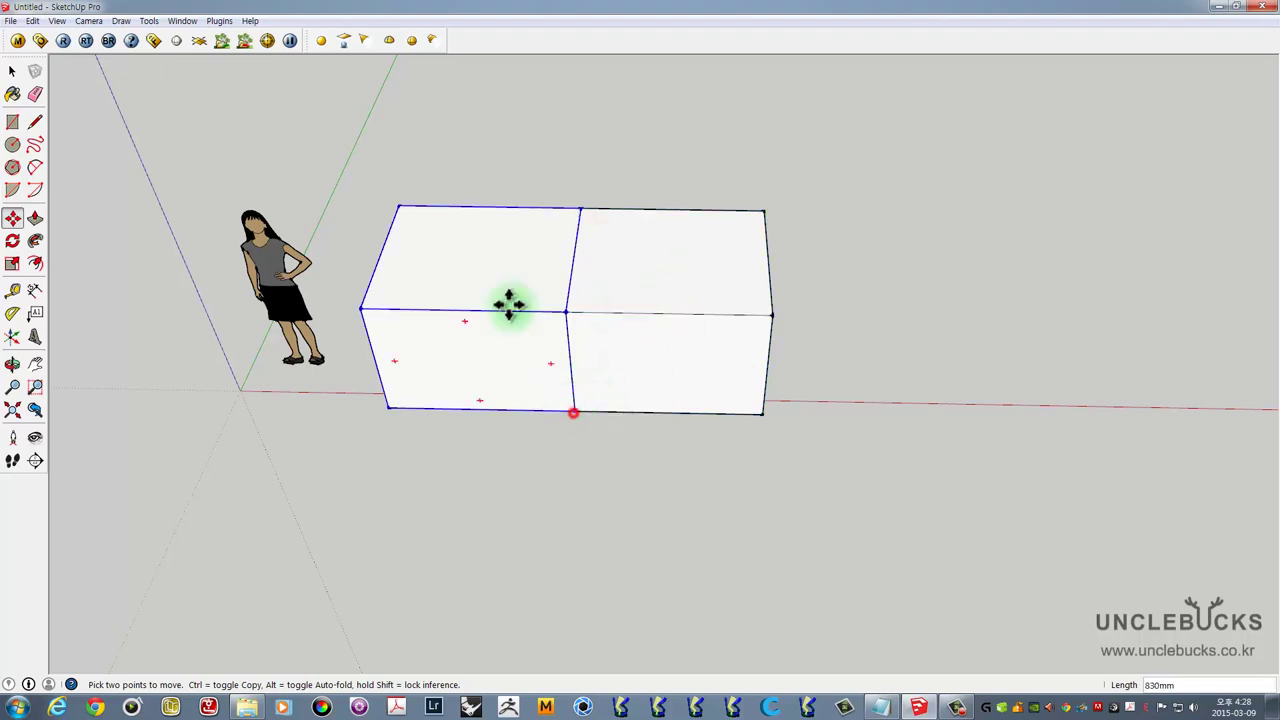
pyautogui.click(574, 209)
pyautogui.moveTo(600, 277)
pyautogui.keyDown('shift'); pyautogui.mouseDown(button='middle')
pyautogui.moveTo(608, 348)
pyautogui.moveTo(668, 243)
pyautogui.moveTo(595, 243)
pyautogui.mouseUp(button='middle'); pyautogui.keyUp('shift')
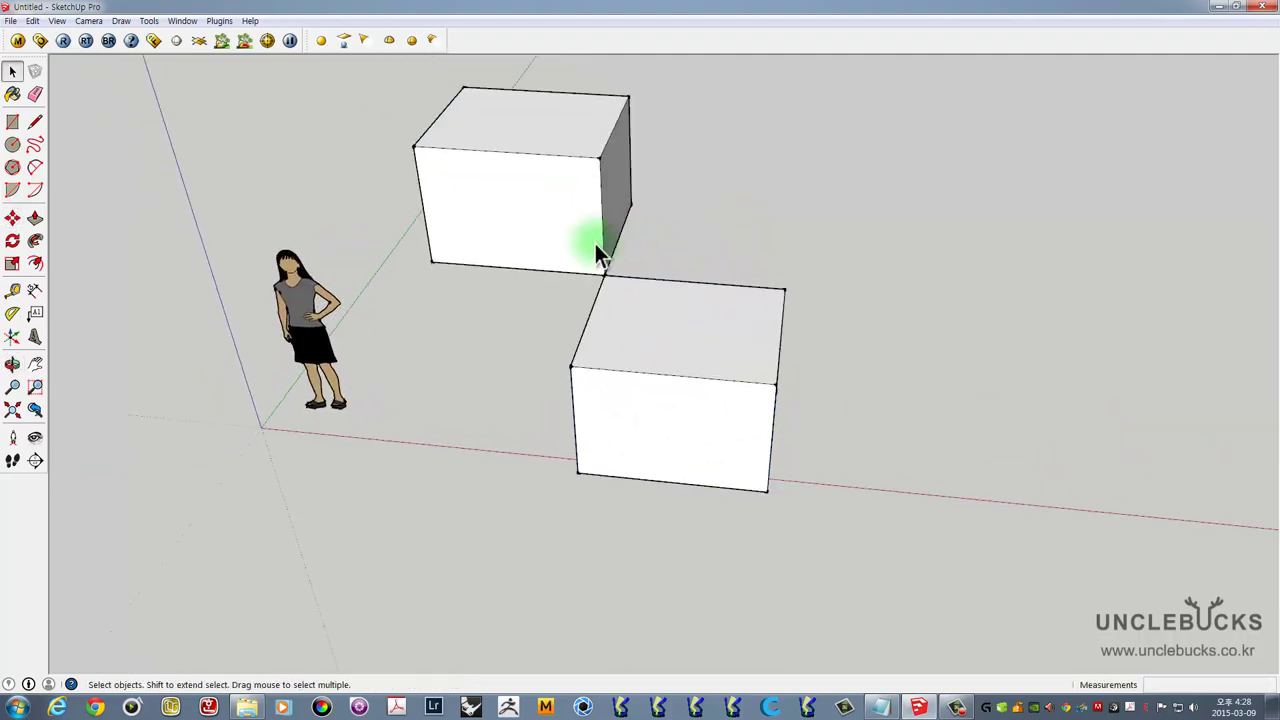
pyautogui.click(564, 152)
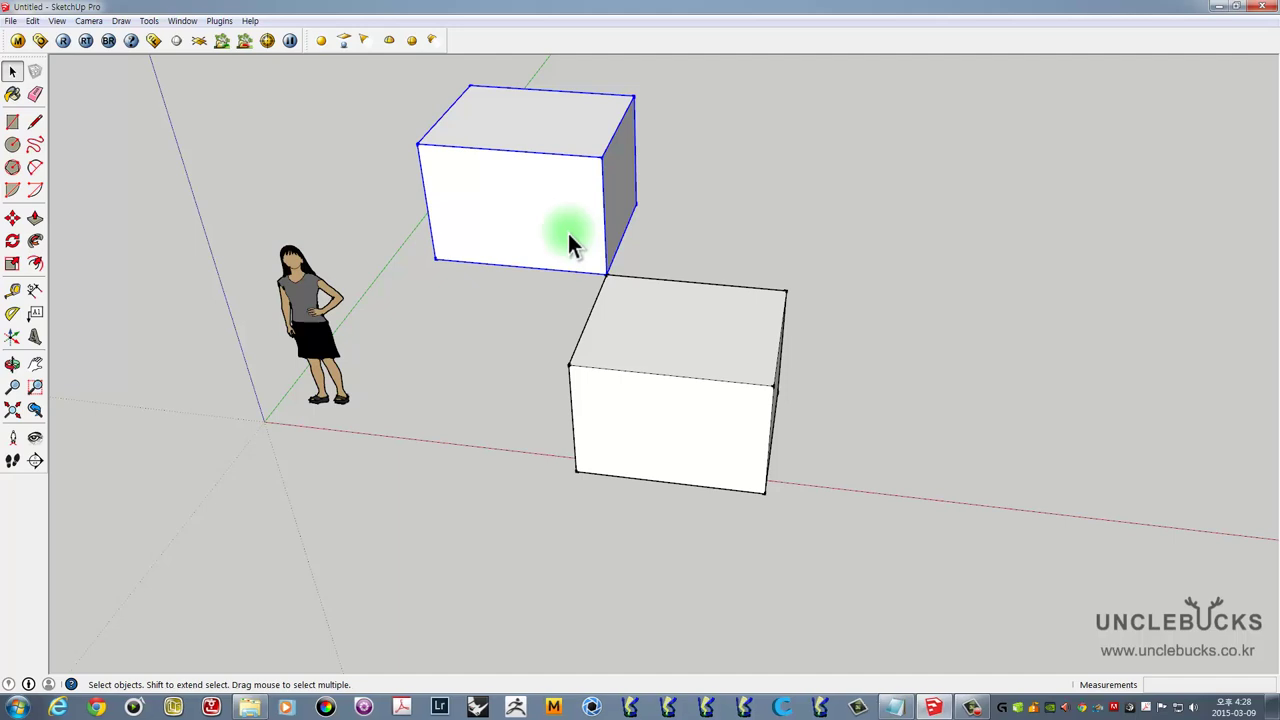
pyautogui.press('m')
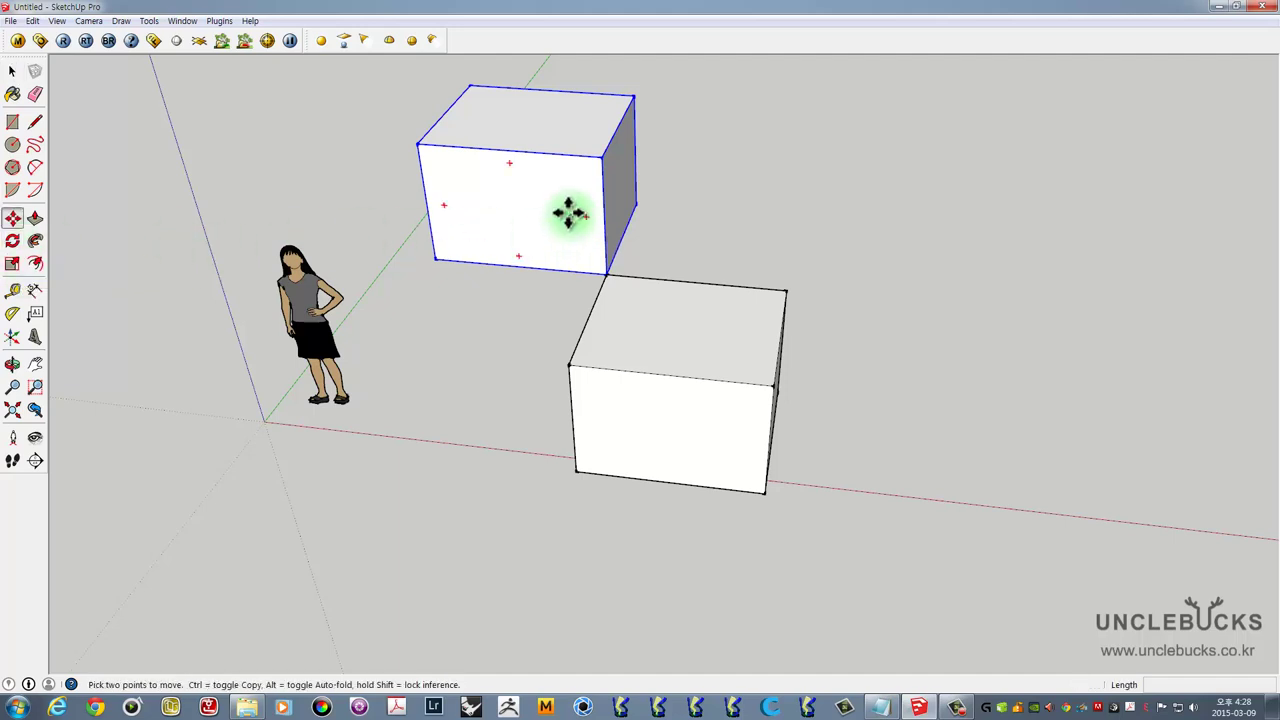
# - Start a rotation, cancel it, and select the lower box instead
pyautogui.press('q')
pyautogui.moveTo(567, 316); pyautogui.dragTo(677, 294, button='middle')
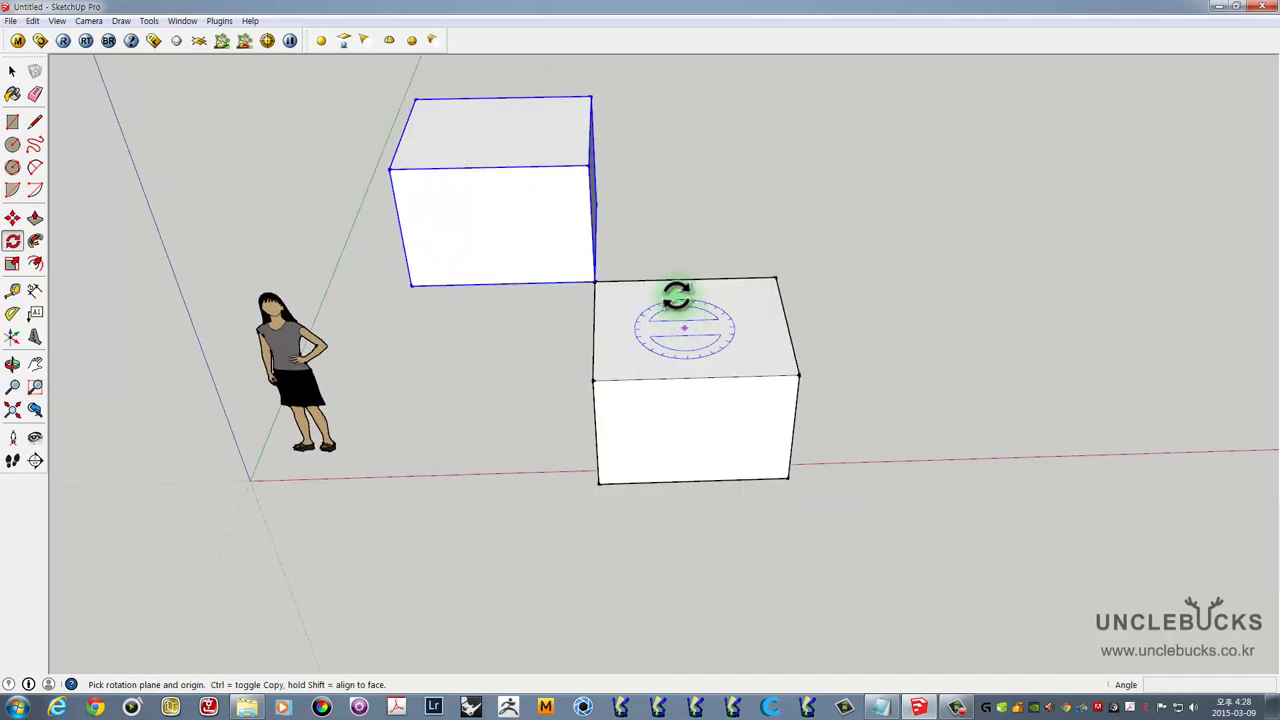
pyautogui.click(674, 251)
pyautogui.moveTo(600, 243); pyautogui.dragTo(645, 270, button='middle')
pyautogui.press('Escape')
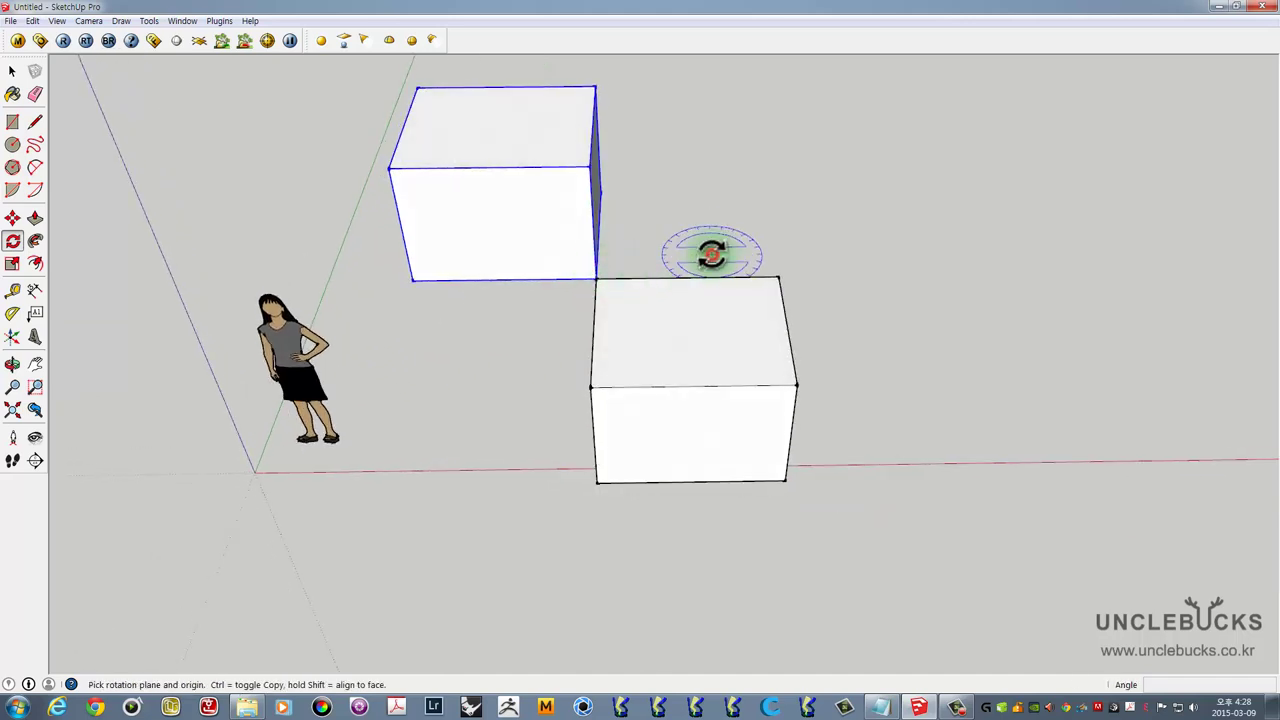
pyautogui.press('space')
pyautogui.click(695, 327)
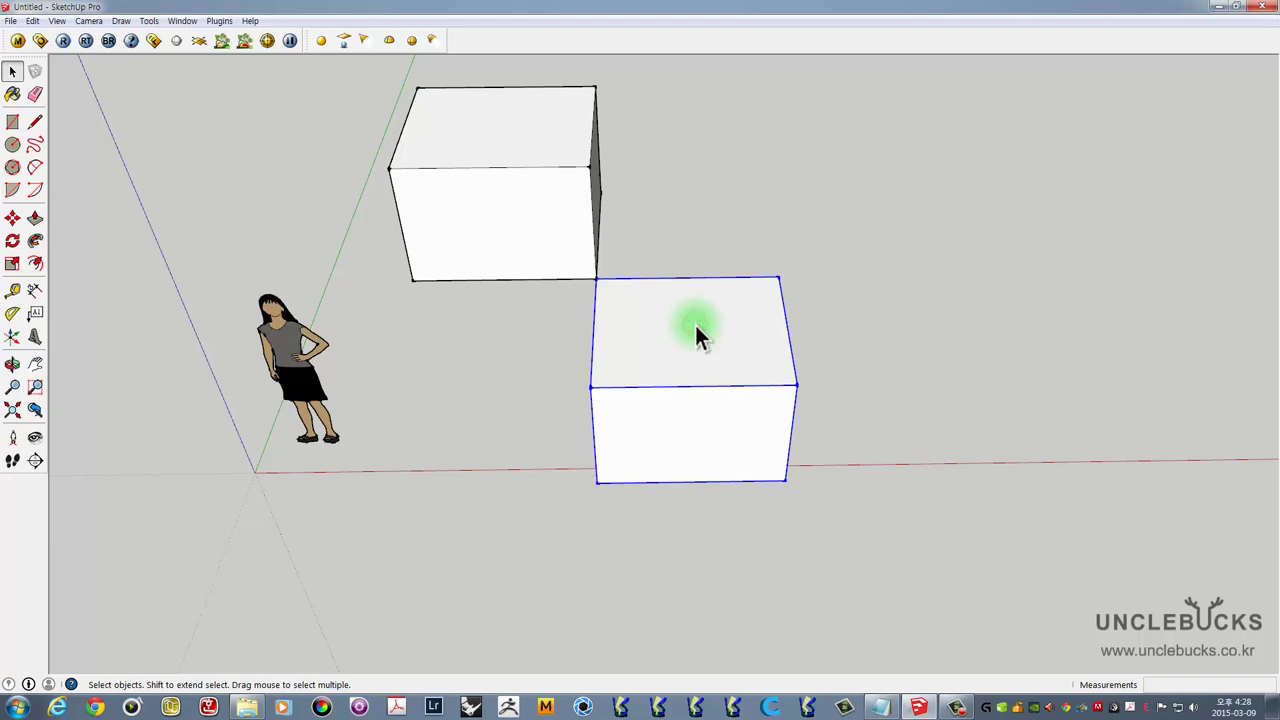
# - Rotate the lower box 49.6 degrees about a centre below it, starting from the red axis
pyautogui.press('q')
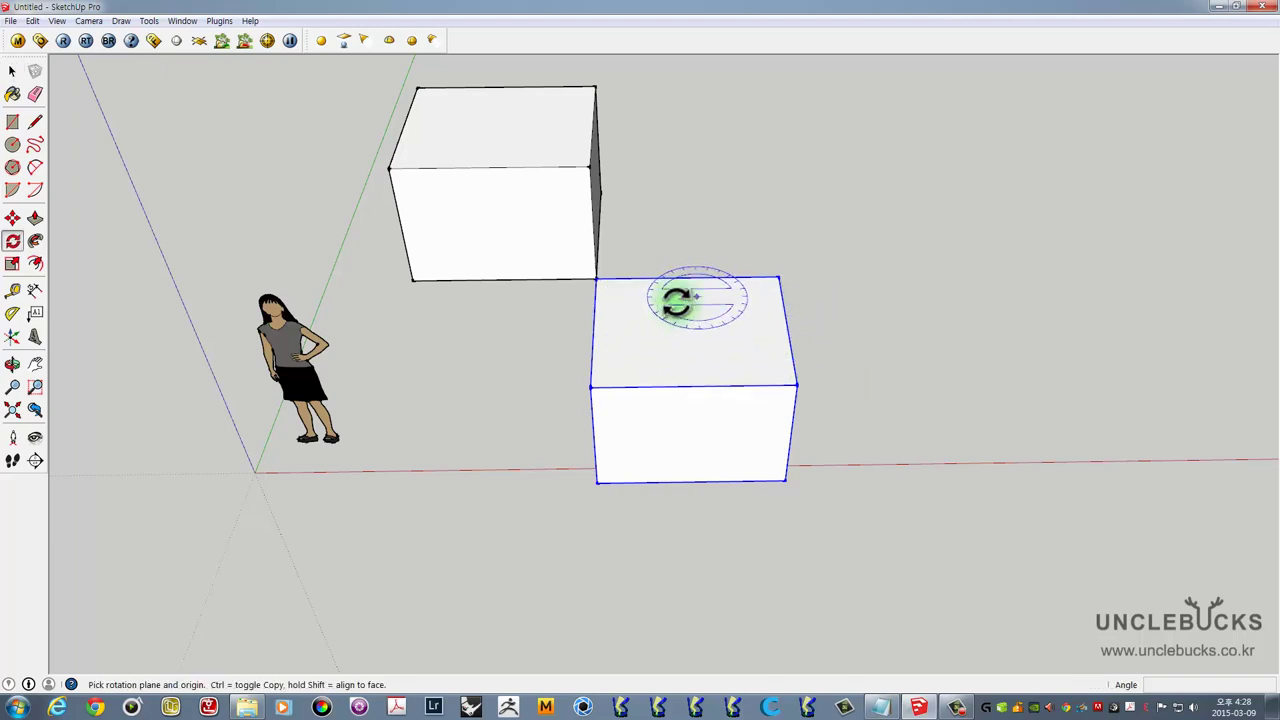
pyautogui.moveTo(662, 298); pyautogui.dragTo(674, 334, button='middle')
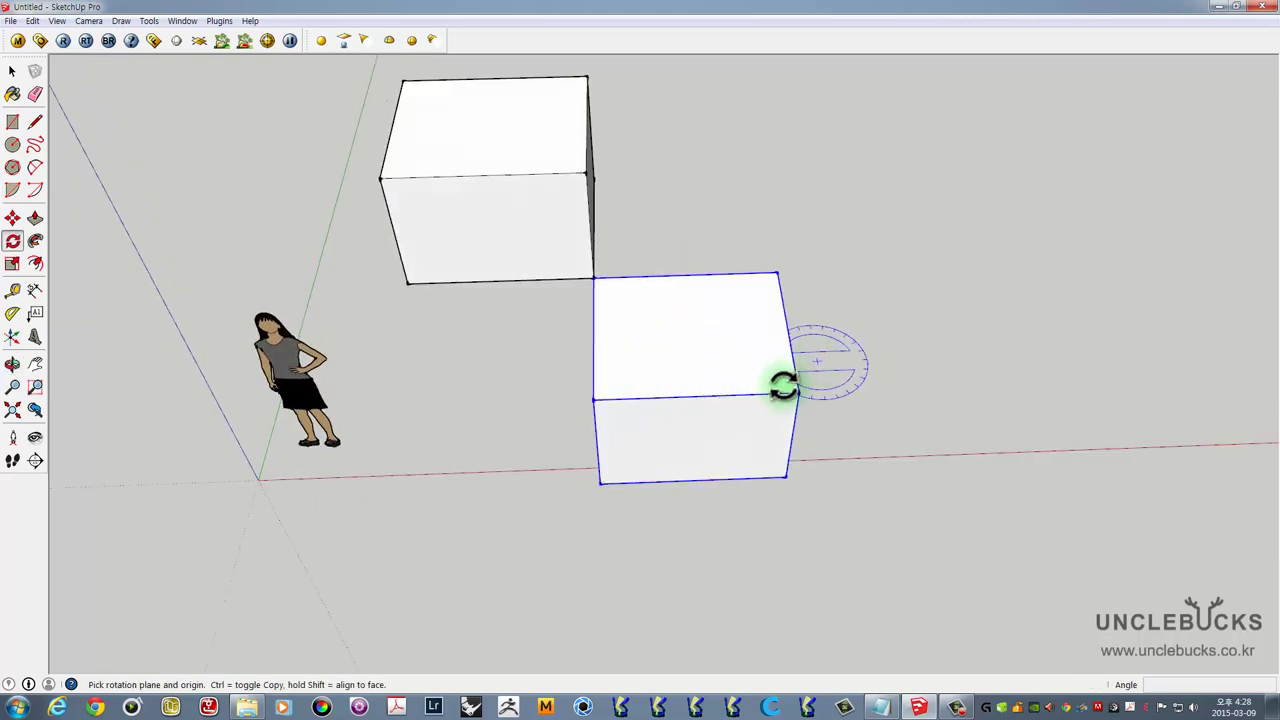
pyautogui.moveTo(777, 380)
pyautogui.mouseDown(button='middle')
pyautogui.moveTo(737, 333)
pyautogui.moveTo(729, 380)
pyautogui.mouseUp(button='middle')
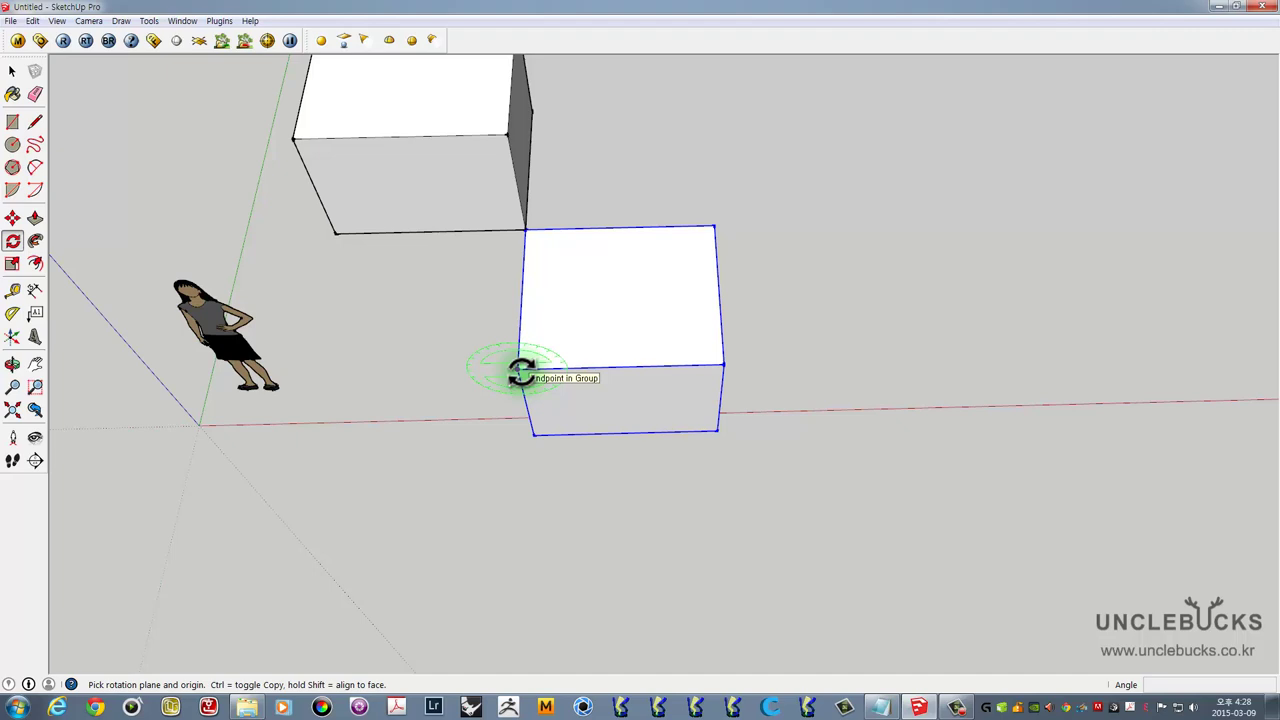
pyautogui.keyDown('shift'); pyautogui.moveTo(490, 425); pyautogui.dragTo(585, 453, button='middle'); pyautogui.keyUp('shift')
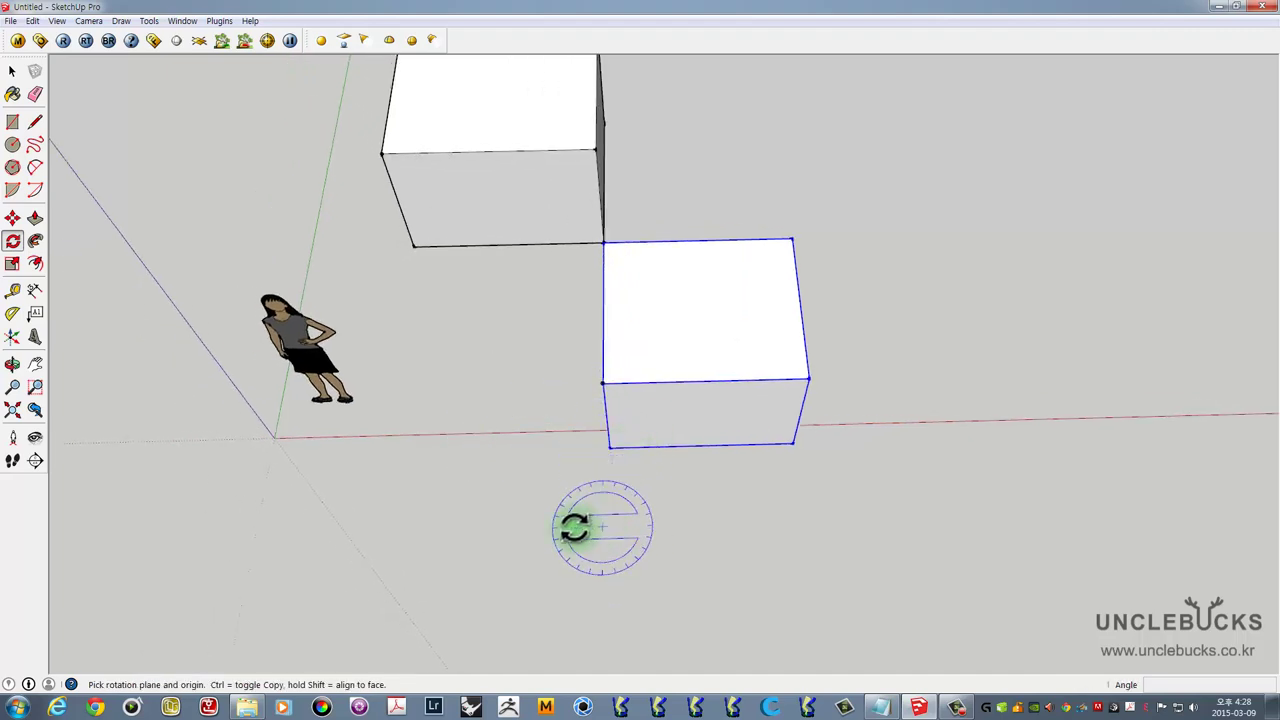
pyautogui.click(450, 488)
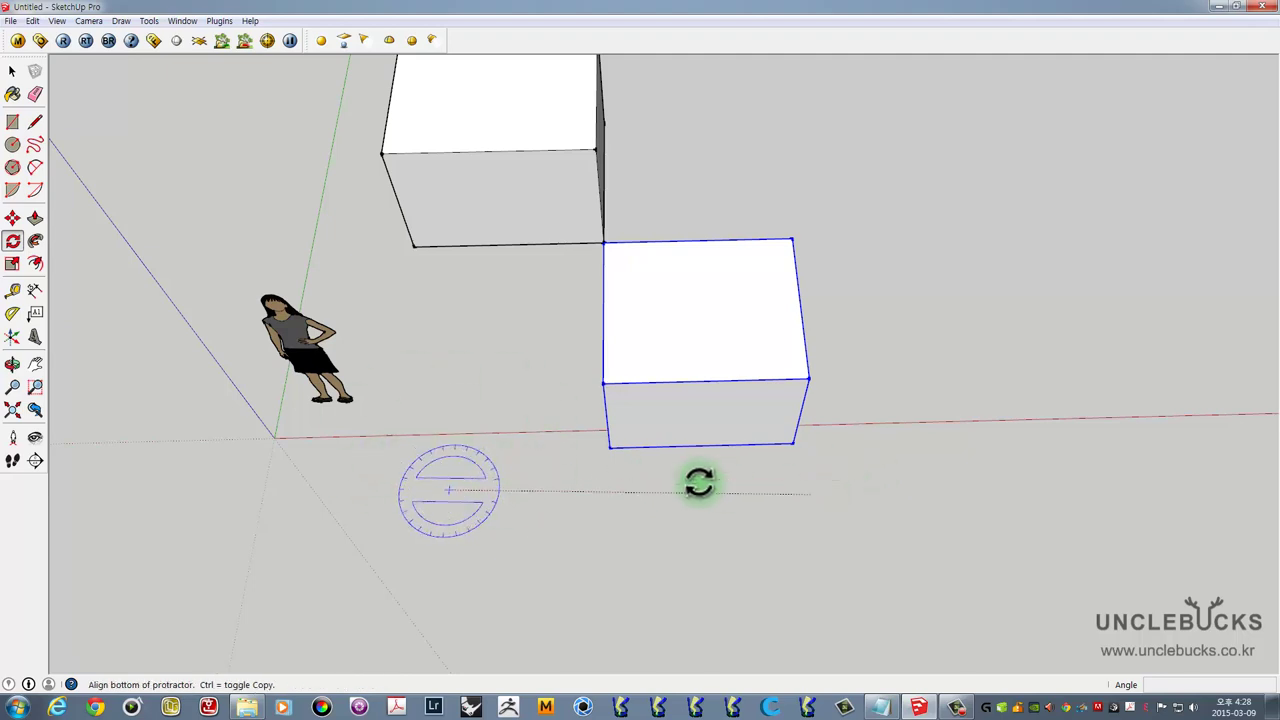
pyautogui.scroll(-2, 690, 482)
pyautogui.moveTo(677, 480)
pyautogui.keyDown('shift'); pyautogui.mouseDown(button='middle')
pyautogui.moveTo(834, 434)
pyautogui.moveTo(551, 397)
pyautogui.mouseUp(button='middle'); pyautogui.keyUp('shift')
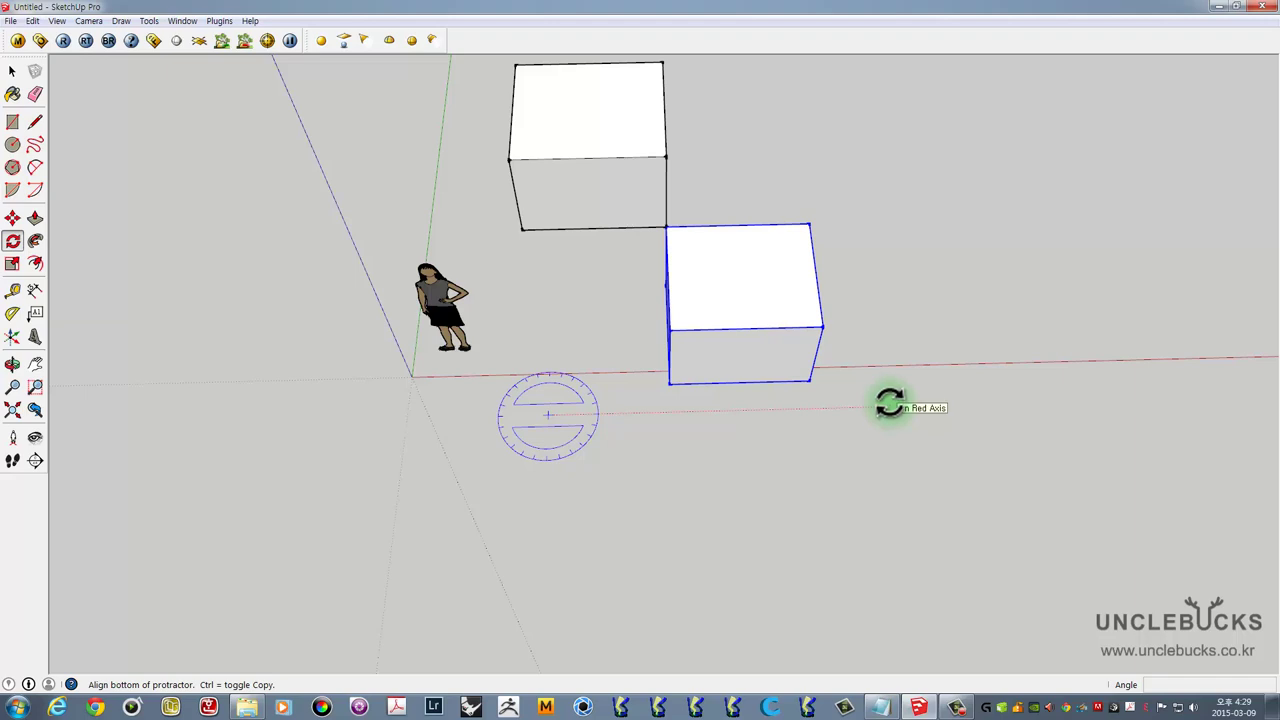
pyautogui.click(890, 402)
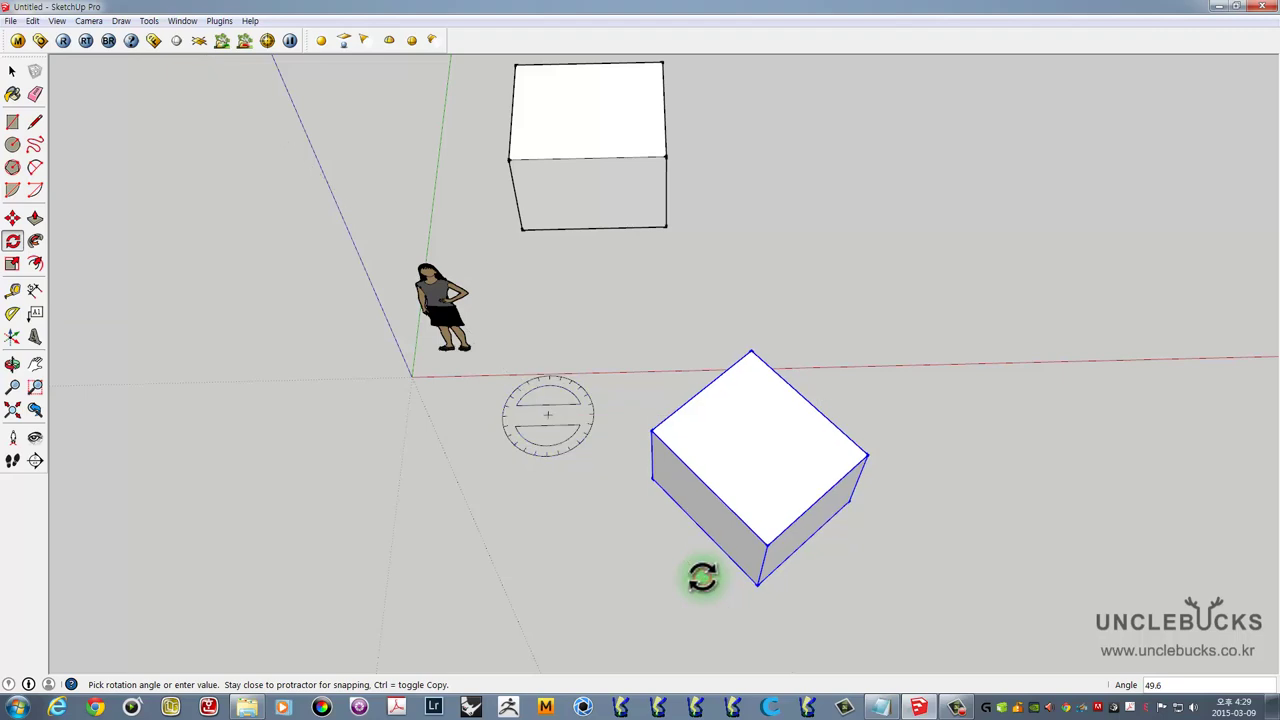
pyautogui.click(702, 577)
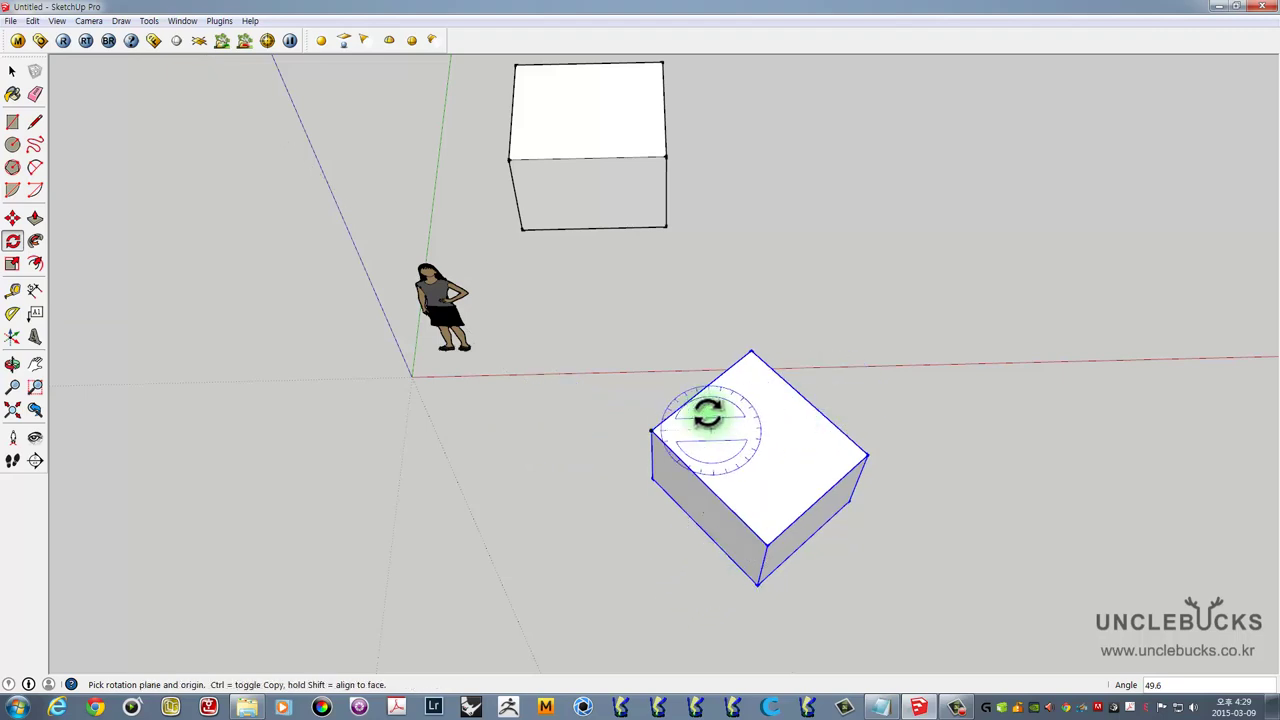
# - Undo the rotation so the box is axis-aligned, and select the right-hand box
pyautogui.hotkey('ctrl', 'z')
pyautogui.moveTo(710, 400); pyautogui.dragTo(580, 428, button='middle')
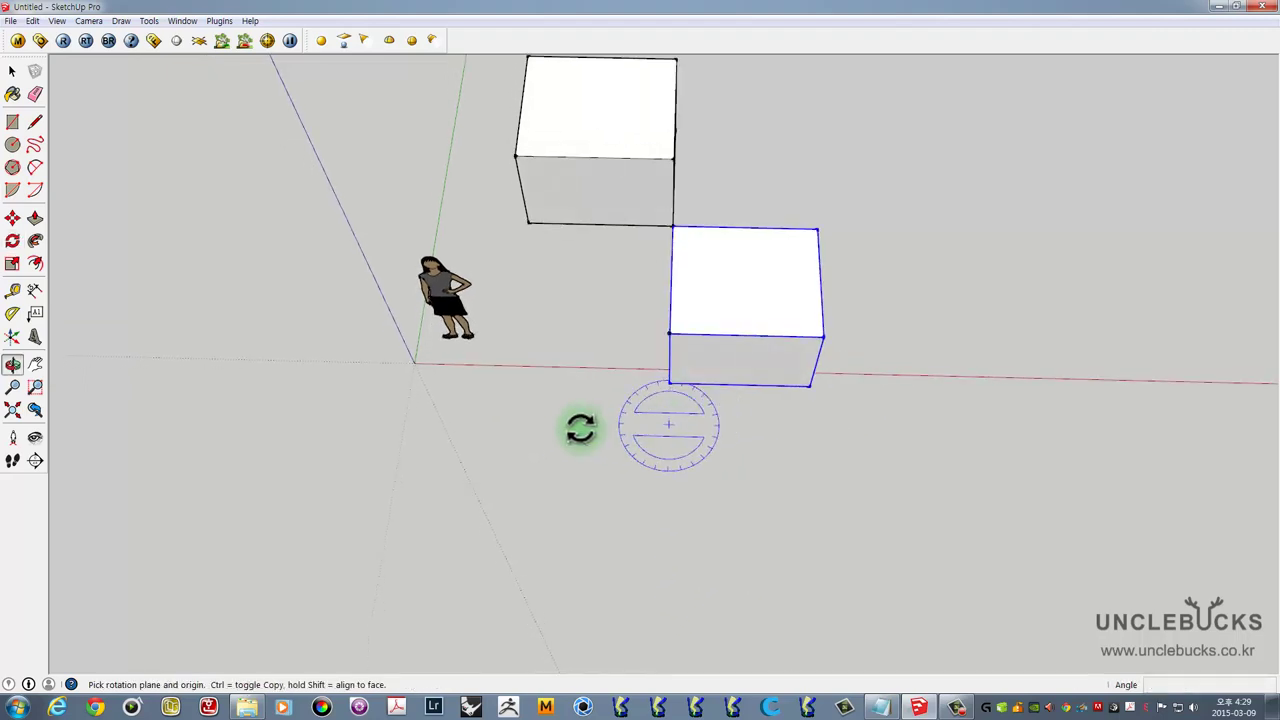
pyautogui.press('space')
pyautogui.click(720, 314)
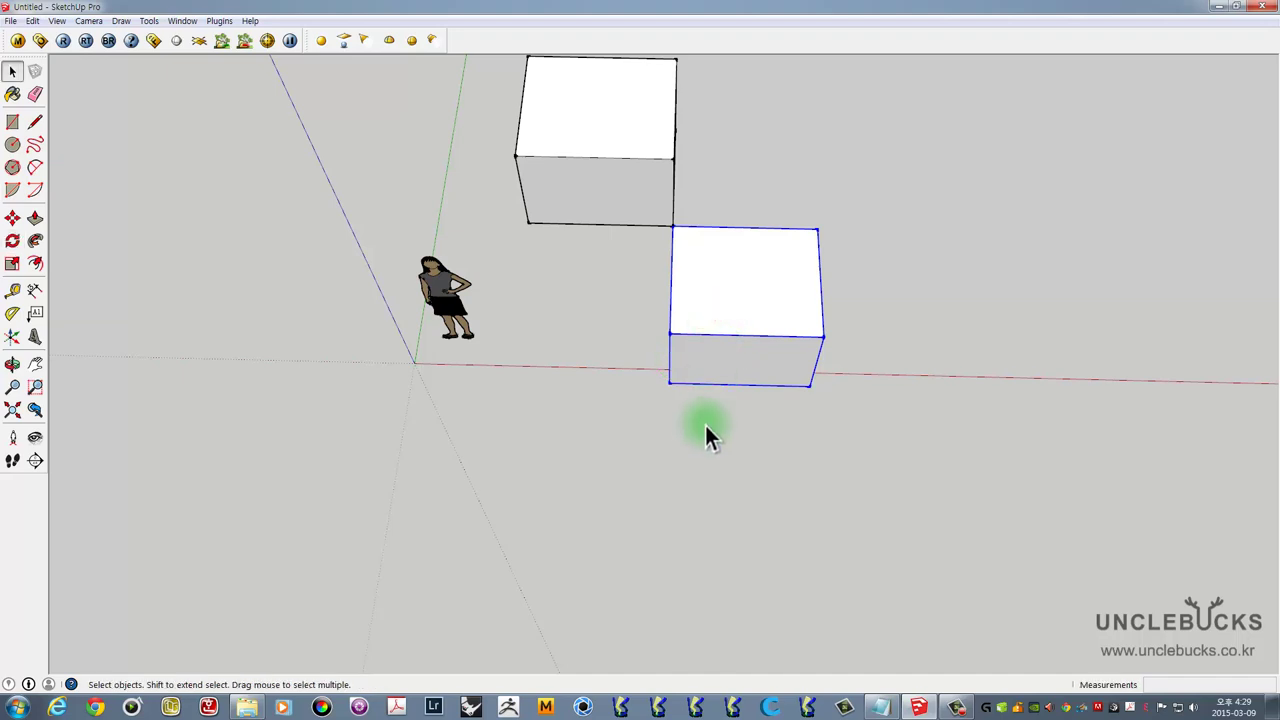
# - Rotate the right-hand box 30 degrees around its front-face centre, entering 30 as the angle
pyautogui.press('q')
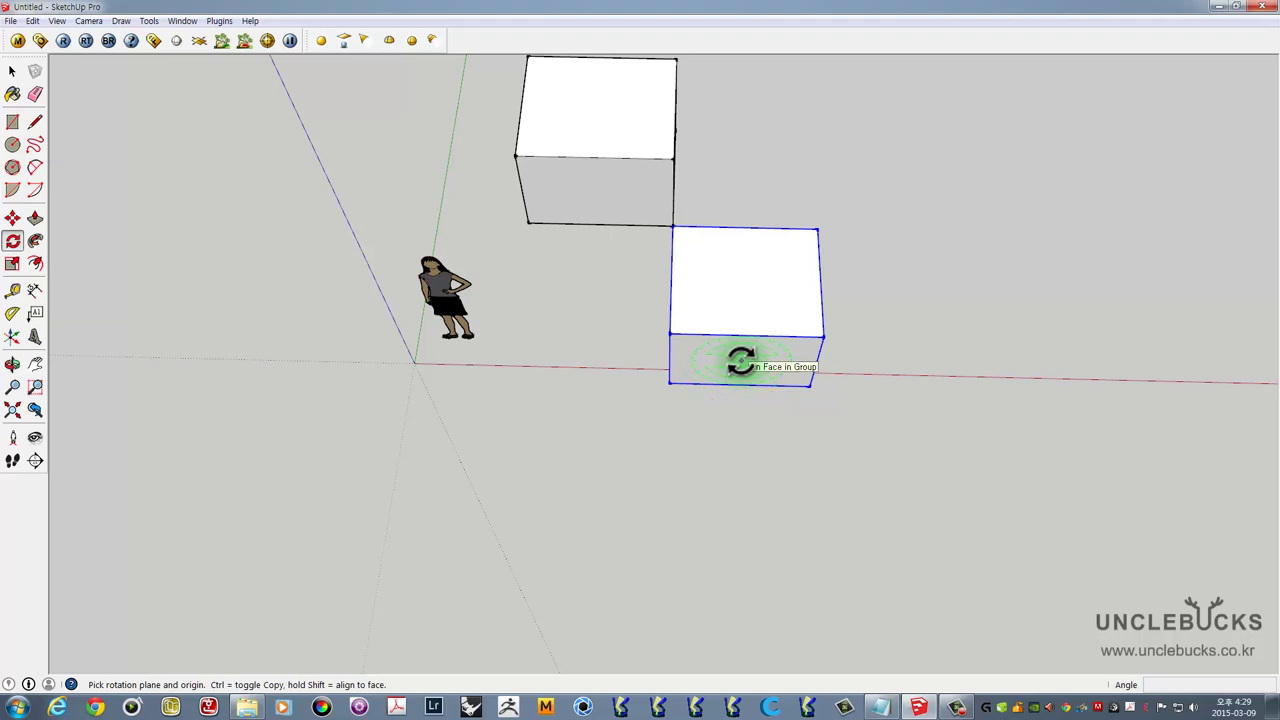
pyautogui.moveTo(766, 363); pyautogui.dragTo(789, 249, button='middle')
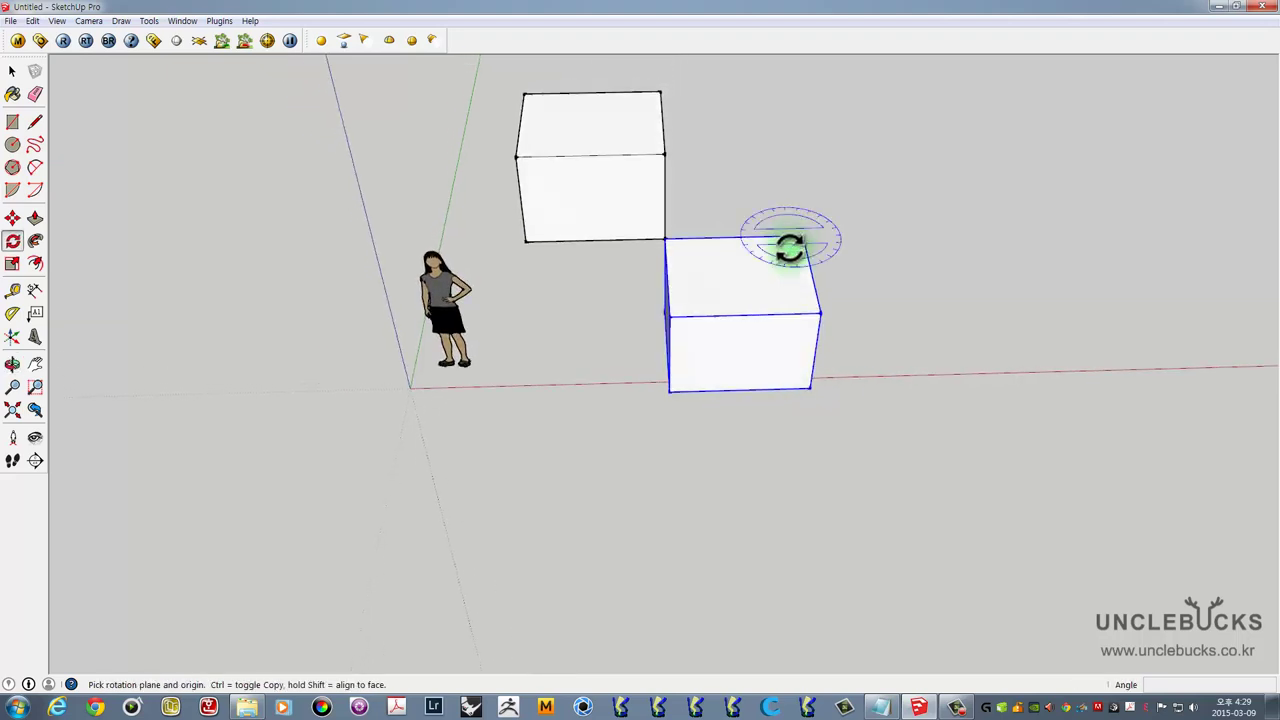
pyautogui.click(748, 349)
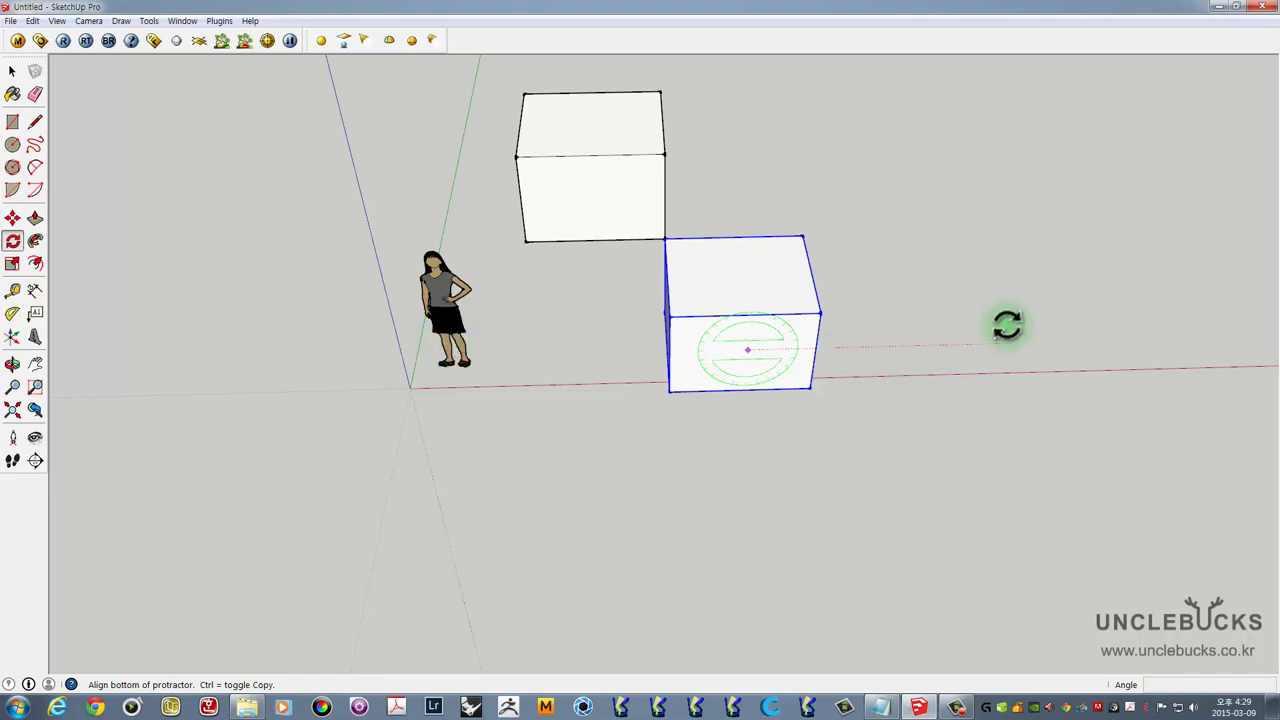
pyautogui.moveTo(1009, 251)
pyautogui.mouseDown(button='middle')
pyautogui.moveTo(997, 200)
pyautogui.moveTo(971, 203)
pyautogui.mouseUp(button='middle')
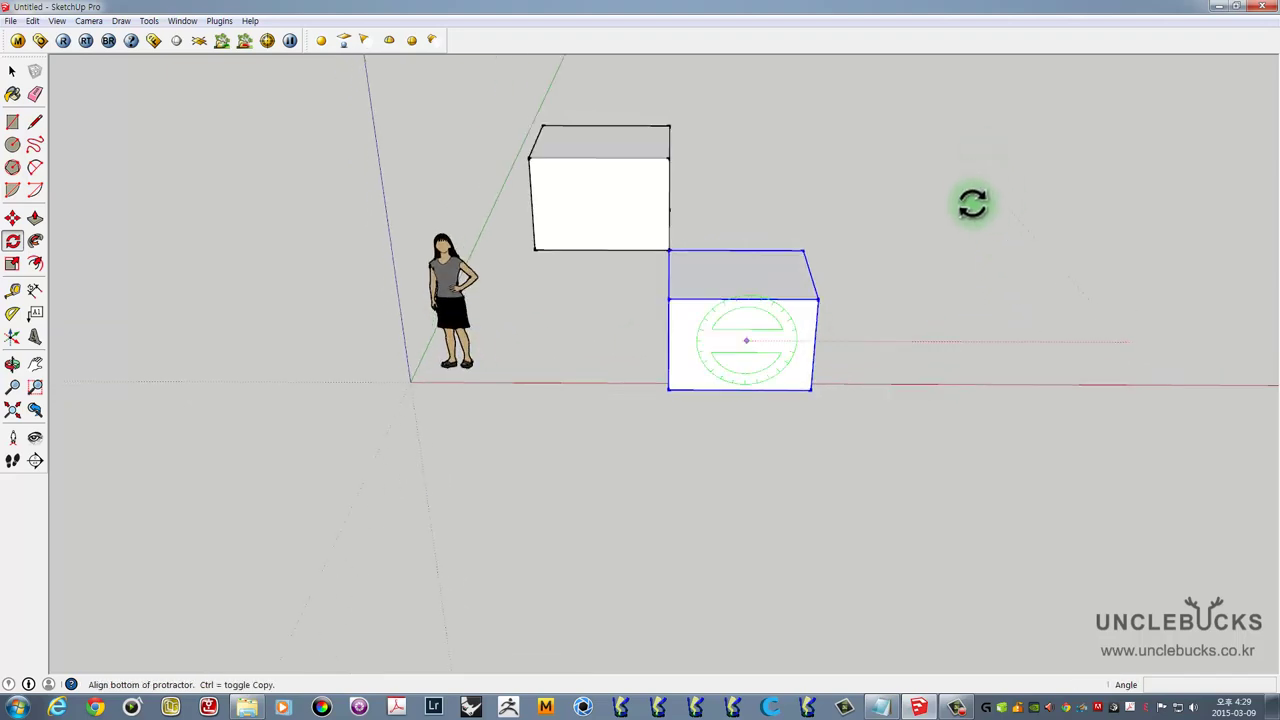
pyautogui.moveTo(951, 273)
pyautogui.mouseDown(button='middle')
pyautogui.moveTo(923, 306)
pyautogui.moveTo(968, 325)
pyautogui.mouseUp(button='middle')
pyautogui.click(980, 318)
pyautogui.write('30')
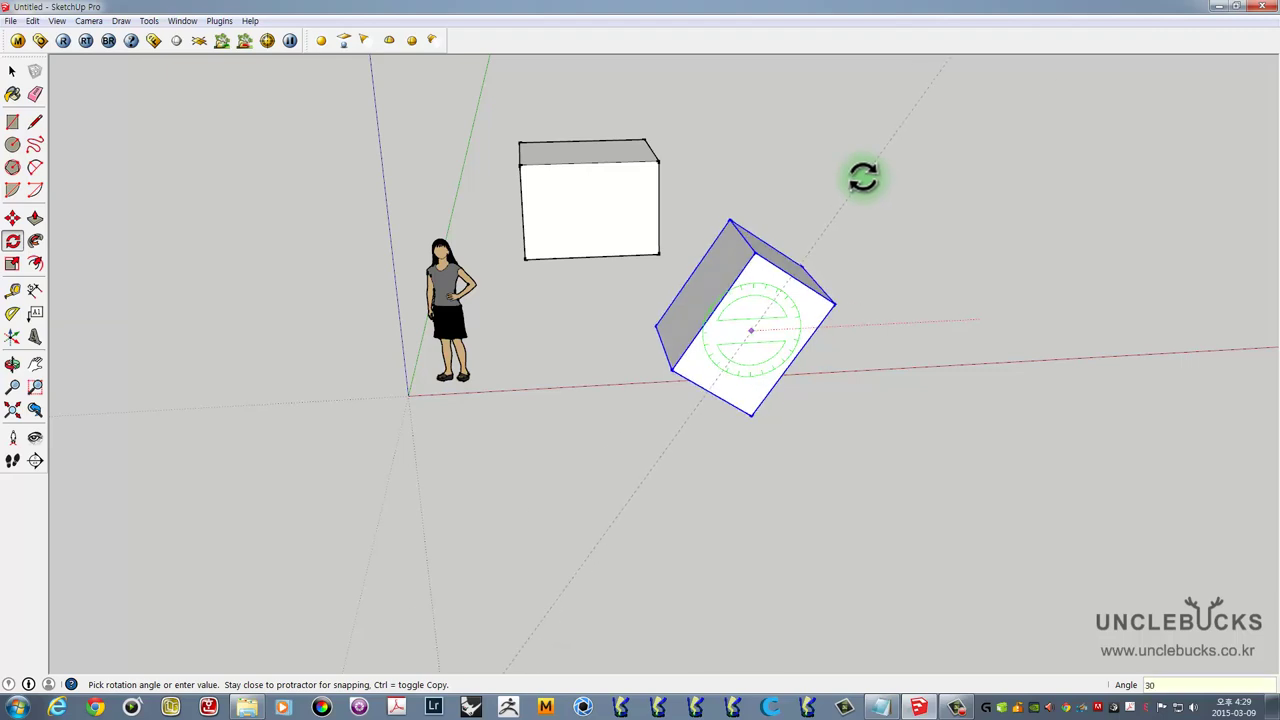
pyautogui.press('Return')
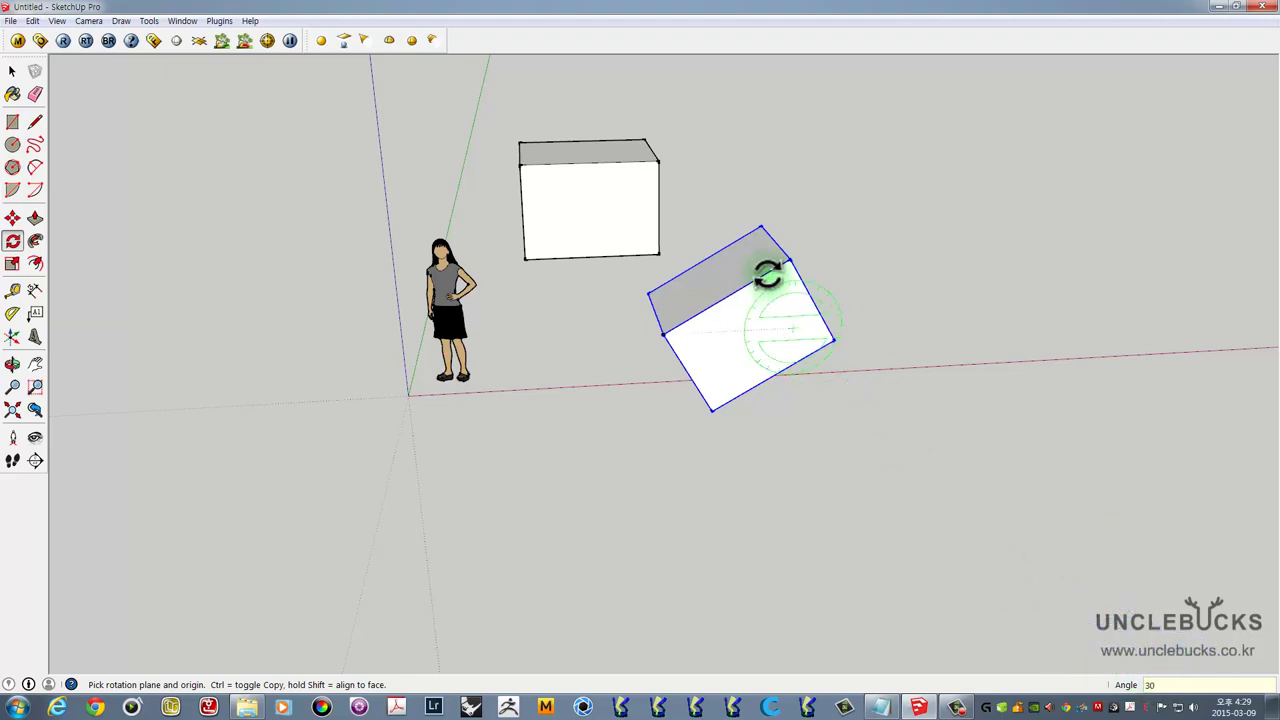
pyautogui.moveTo(778, 262)
pyautogui.mouseDown(button='middle')
pyautogui.moveTo(757, 443)
pyautogui.moveTo(751, 363)
pyautogui.moveTo(805, 350)
pyautogui.mouseUp(button='middle')
# - Zoom and orbit in close on the tilted box's upper corner
pyautogui.scroll(2, 758, 340)
pyautogui.scroll(2, 764, 323)
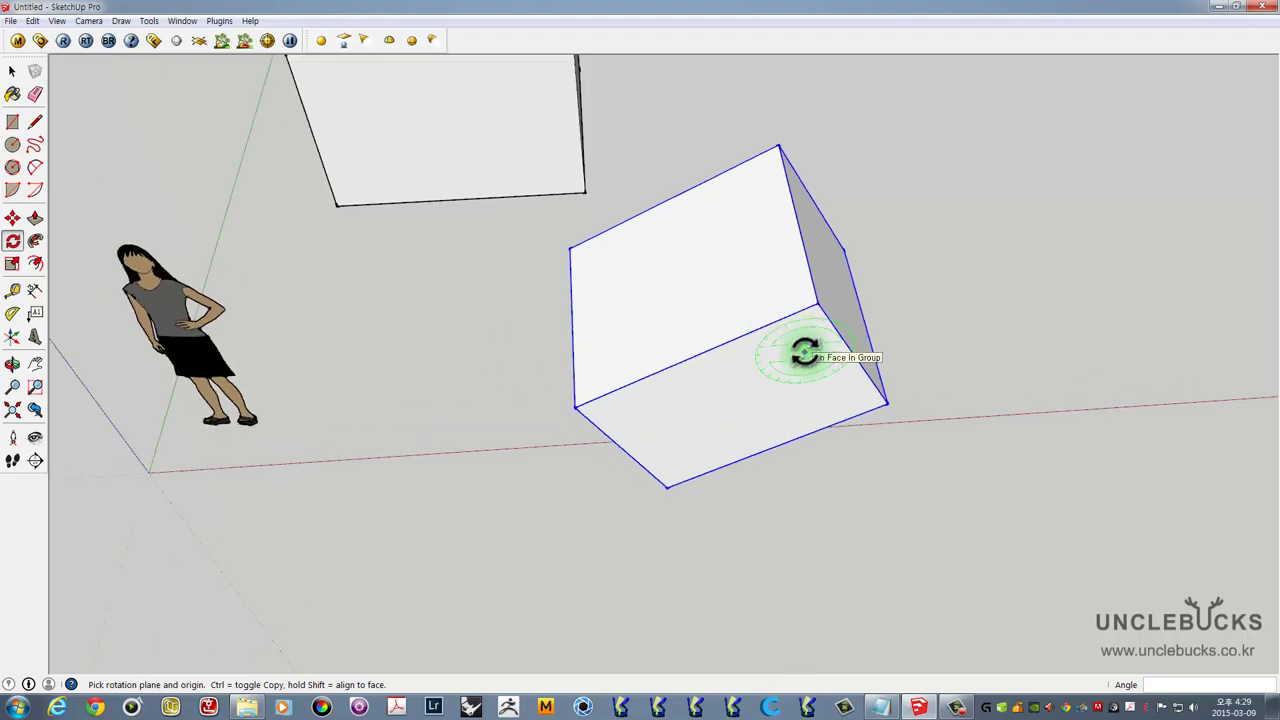
pyautogui.moveTo(689, 334); pyautogui.dragTo(866, 331, button='middle')
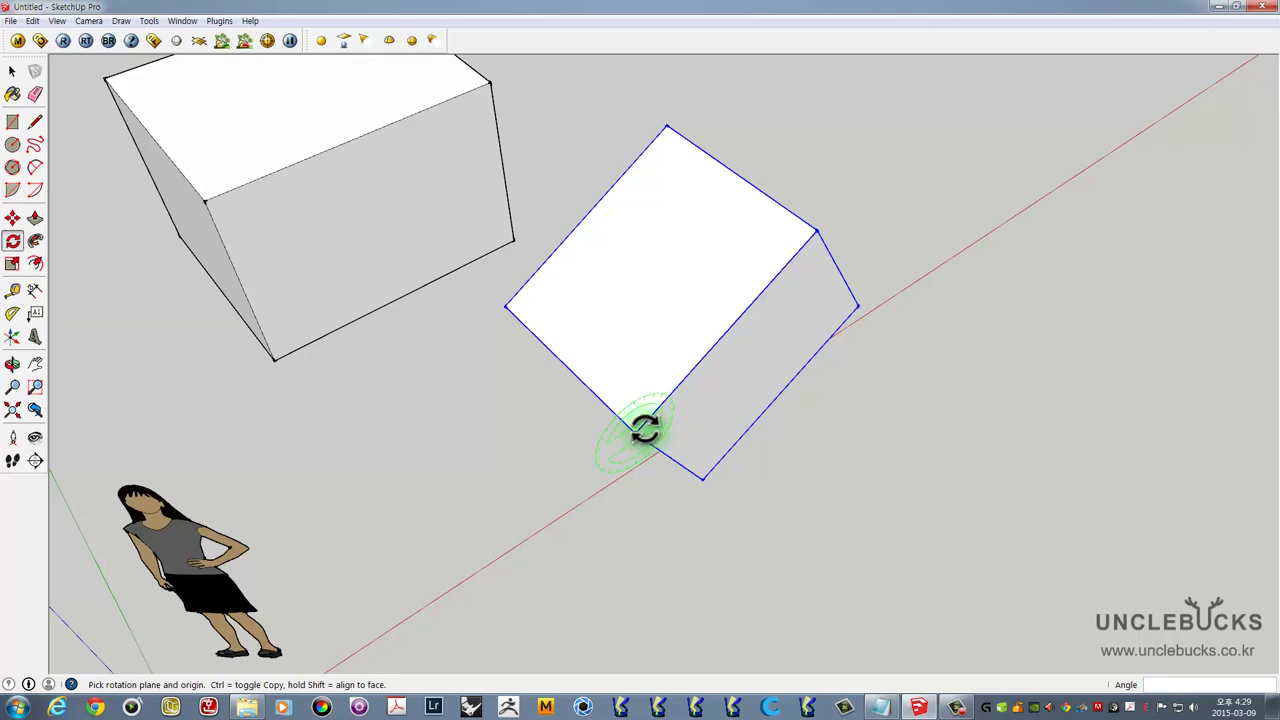
pyautogui.scroll(1, 649, 416)
pyautogui.scroll(3, 652, 424)
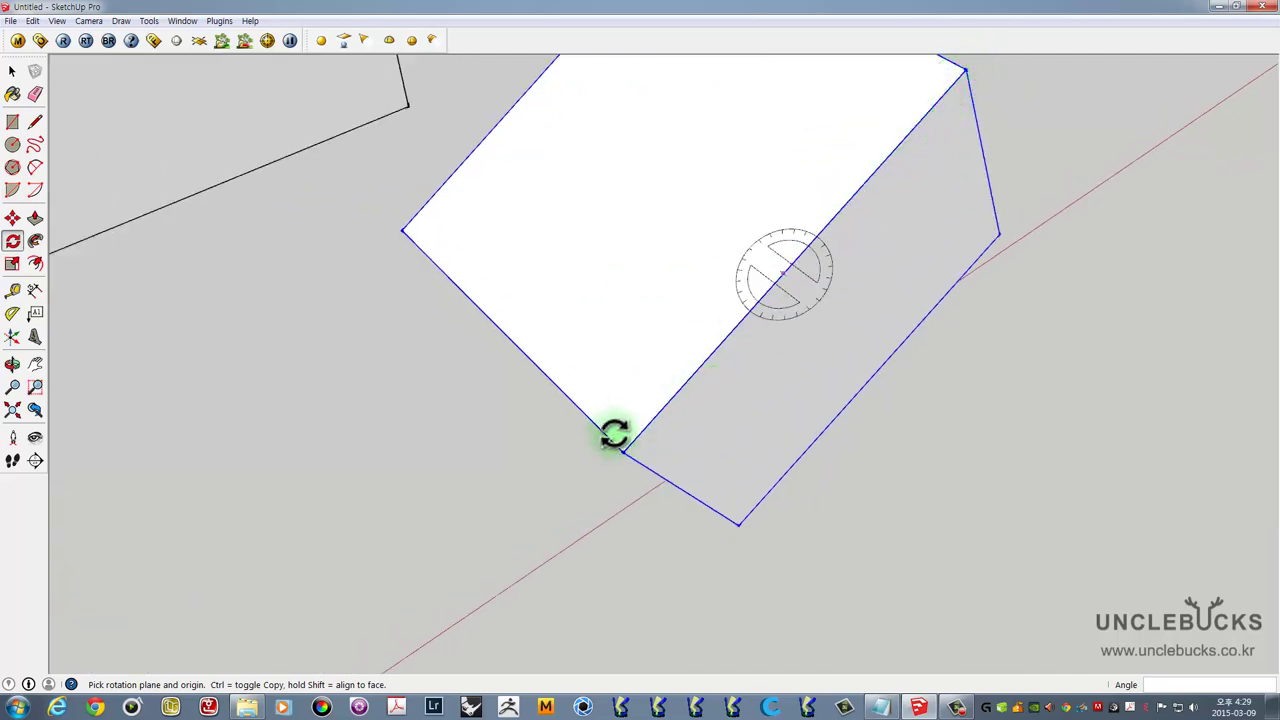
pyautogui.moveTo(614, 434); pyautogui.dragTo(820, 243, button='middle')
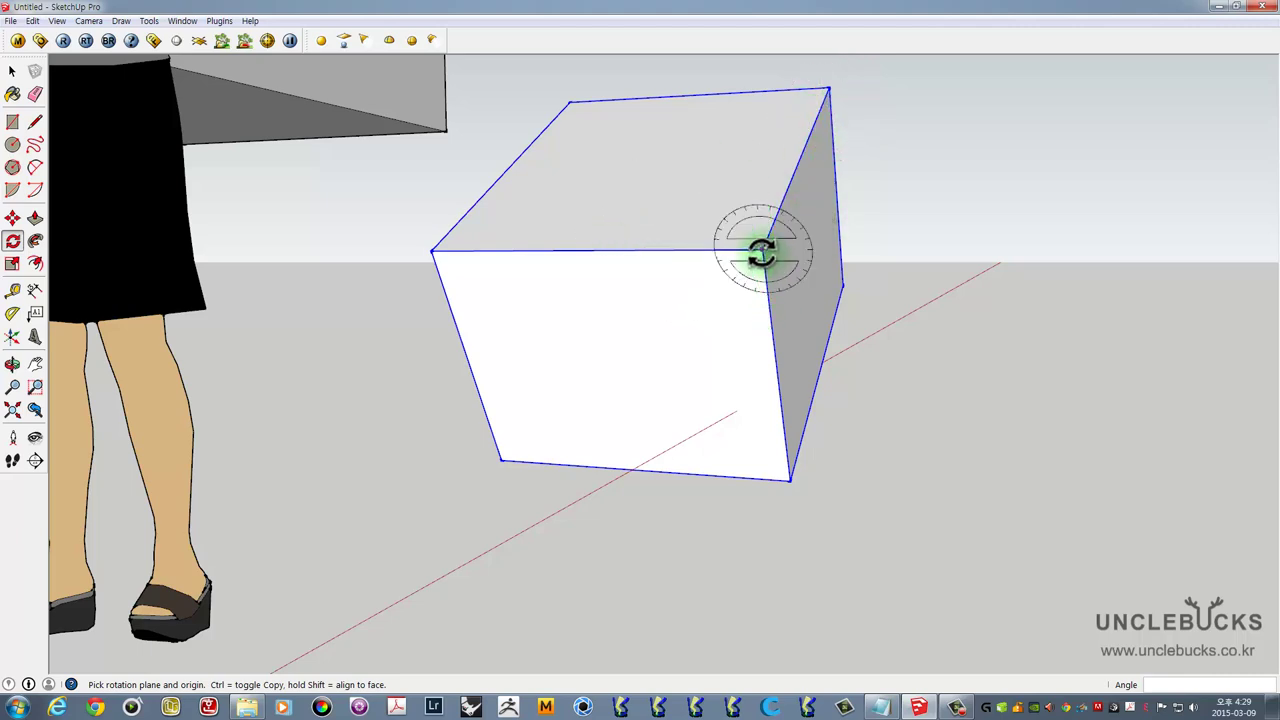
pyautogui.scroll(1, 760, 255)
pyautogui.scroll(2, 760, 255)
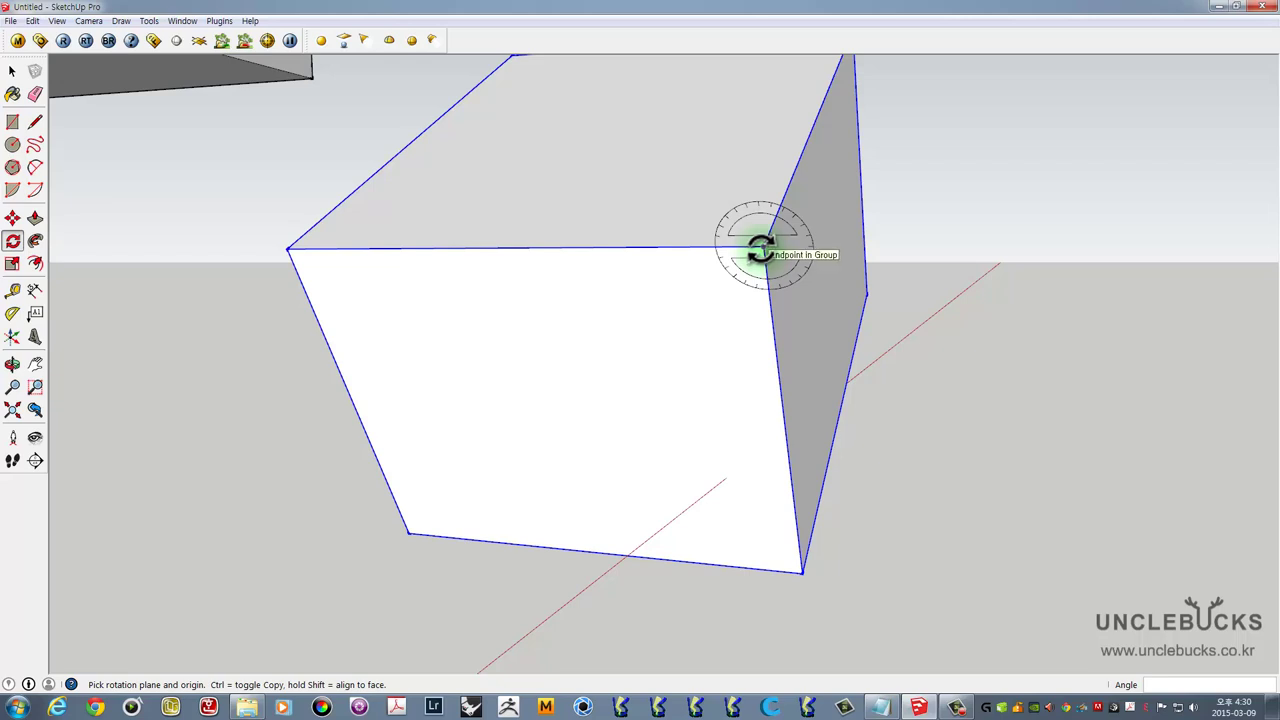
pyautogui.moveTo(757, 257)
pyautogui.mouseDown(button='middle')
pyautogui.moveTo(580, 388)
pyautogui.moveTo(903, 240)
pyautogui.moveTo(649, 271)
pyautogui.moveTo(663, 255)
pyautogui.mouseUp(button='middle')
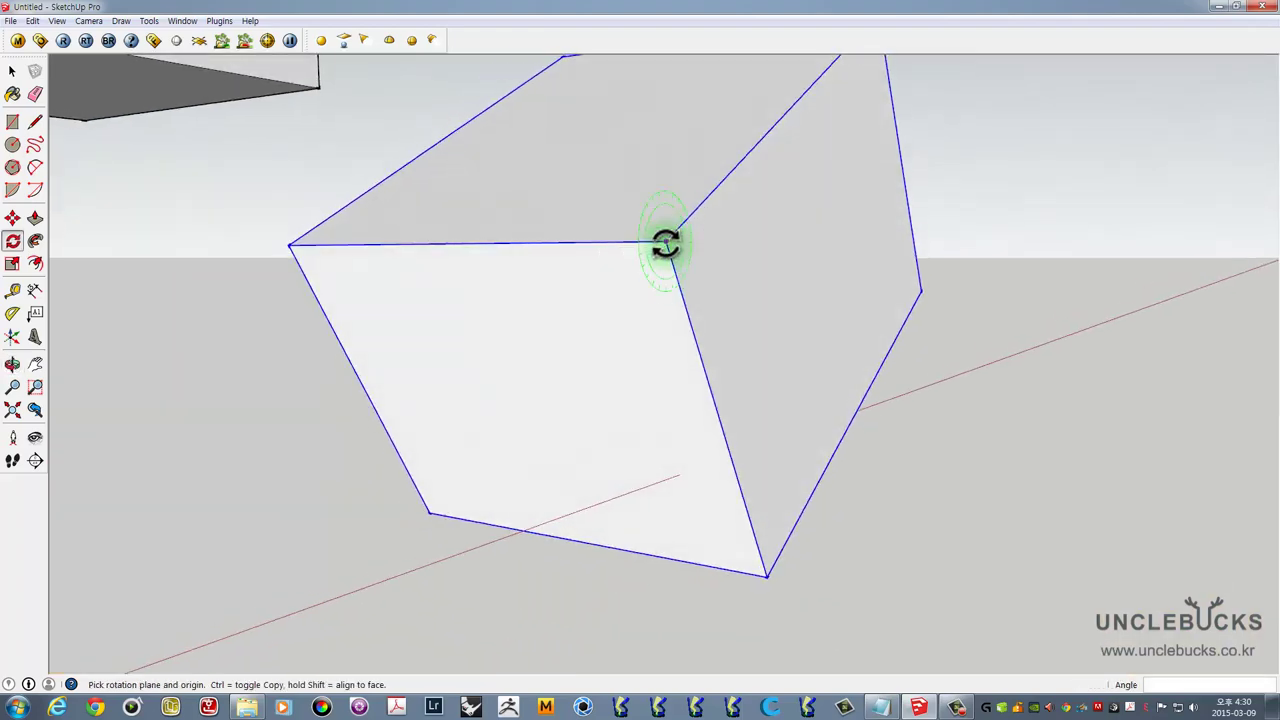
pyautogui.moveTo(709, 234)
pyautogui.mouseDown(button='middle')
pyautogui.moveTo(739, 260)
pyautogui.moveTo(663, 283)
pyautogui.mouseUp(button='middle')
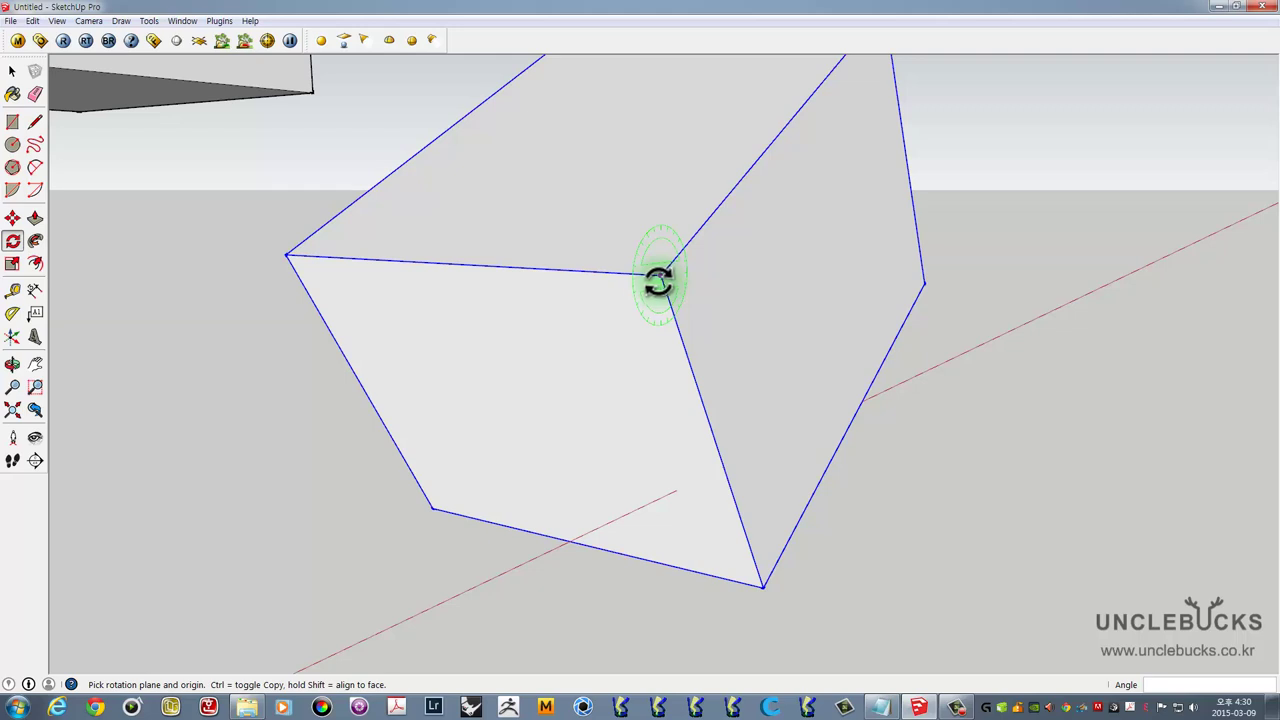
# - Try pinning the rotation pivot at the tilted cube's corner, then cancel
pyautogui.click(659, 276)
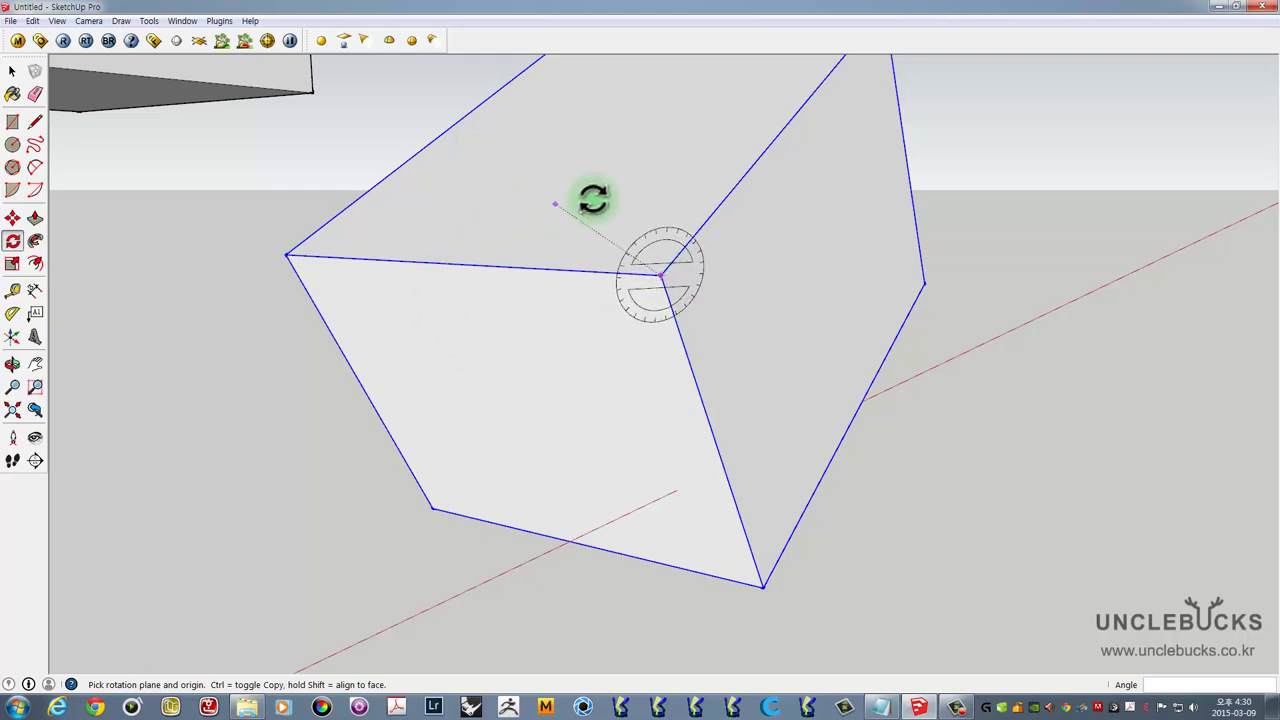
pyautogui.scroll(-1, 786, 219)
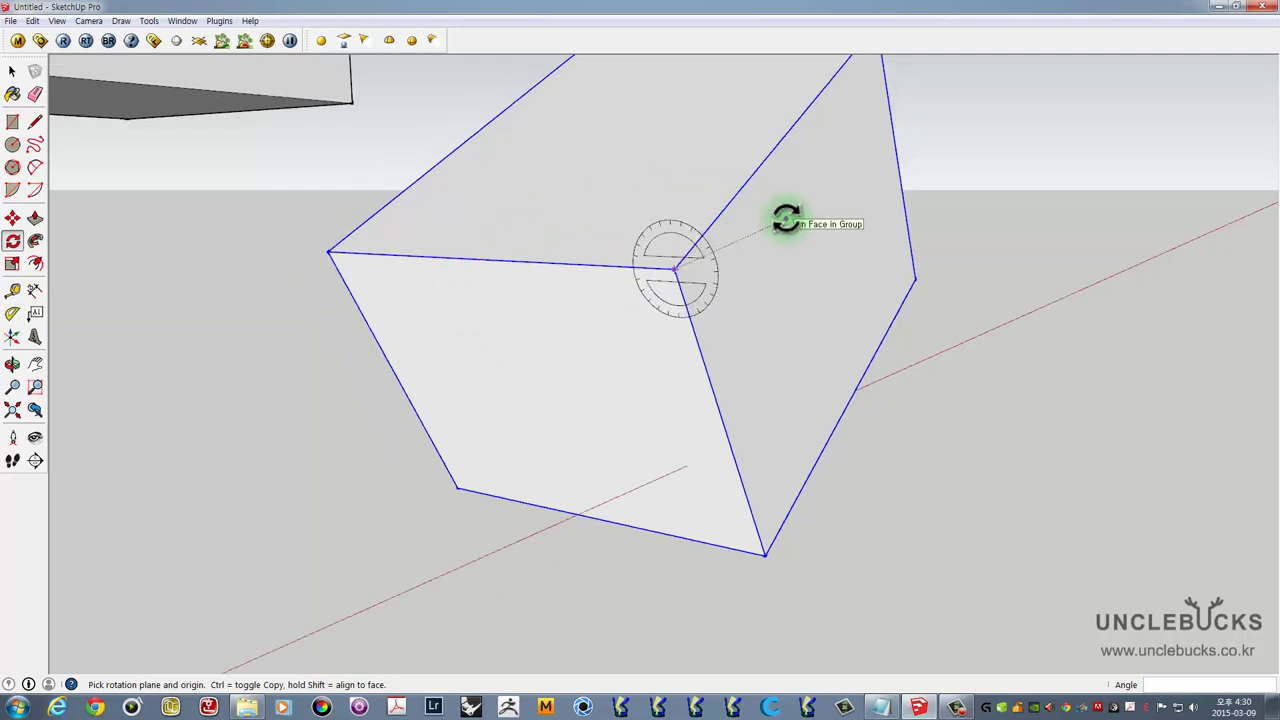
pyautogui.scroll(-1, 786, 219)
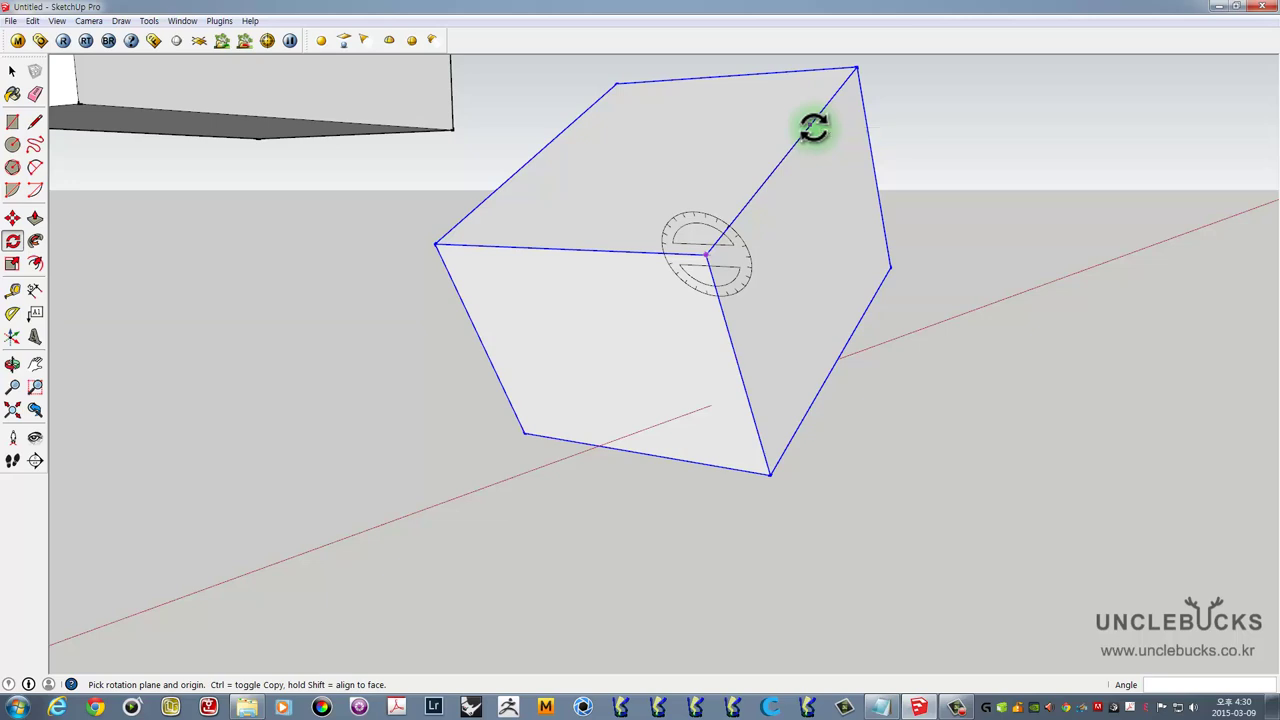
pyautogui.moveTo(813, 127); pyautogui.dragTo(816, 130)
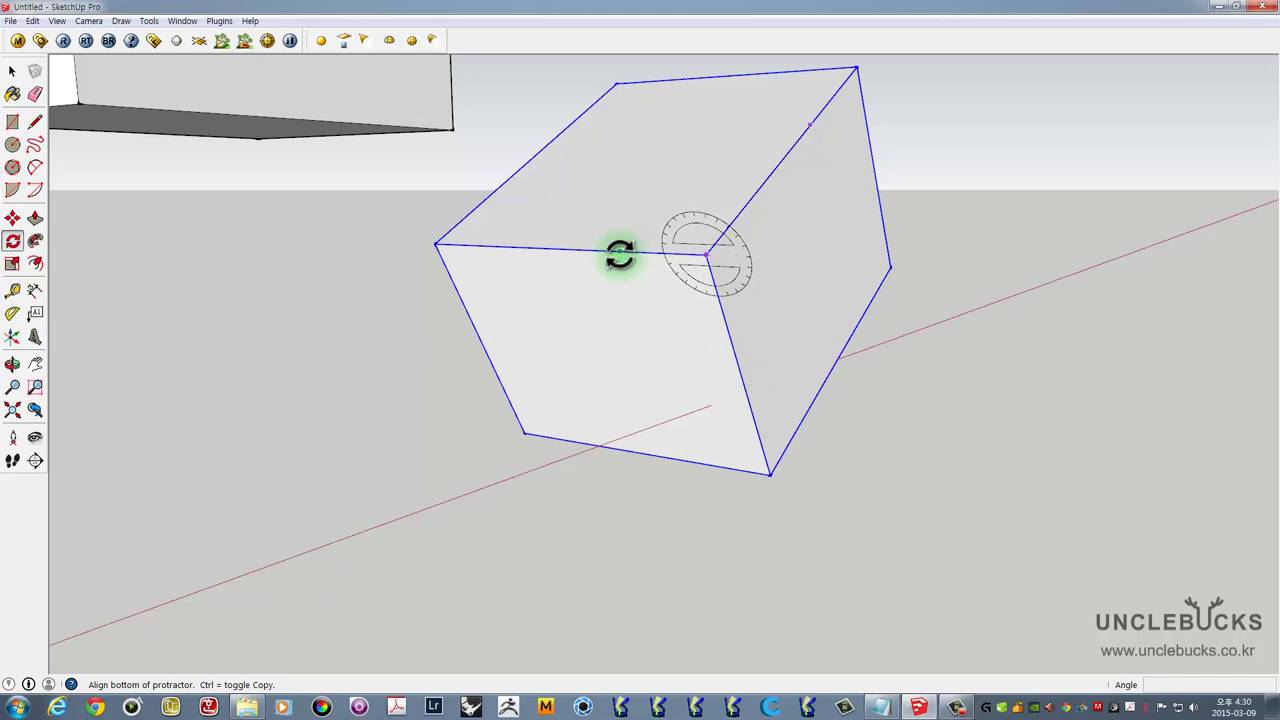
pyautogui.scroll(-3, 619, 258)
pyautogui.scroll(-2, 617, 254)
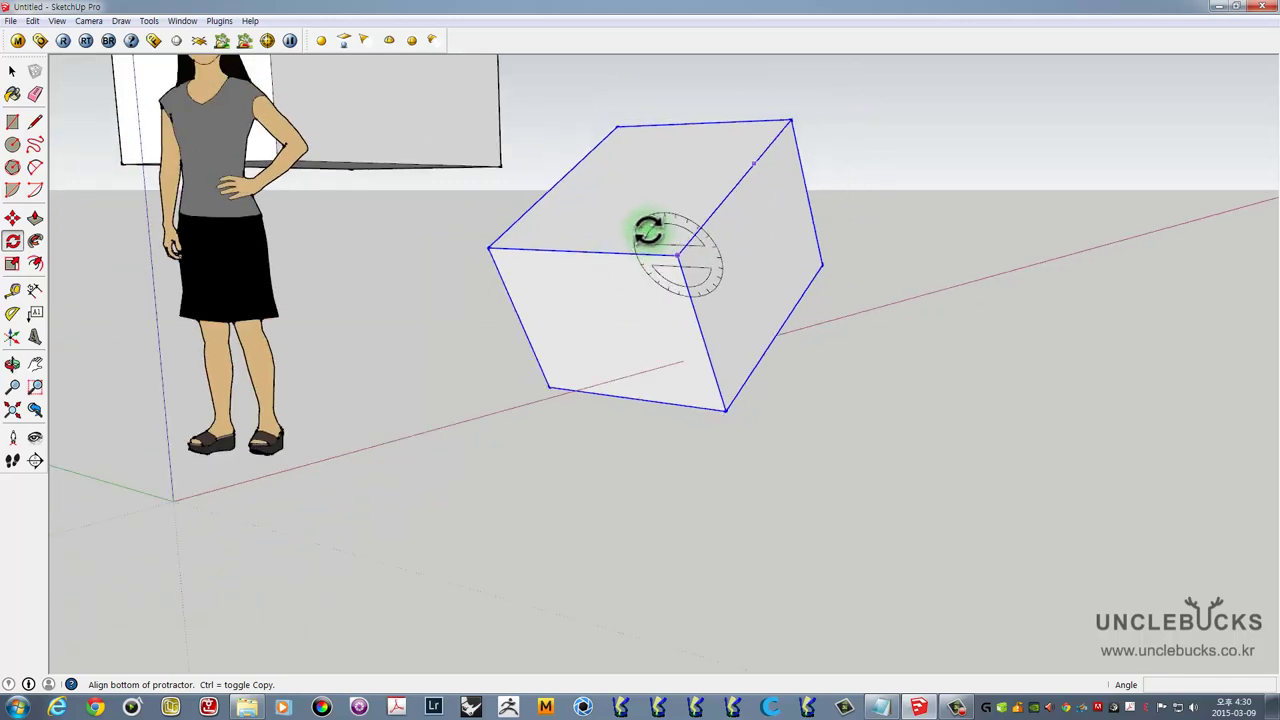
pyautogui.scroll(3, 649, 229)
pyautogui.scroll(3, 649, 237)
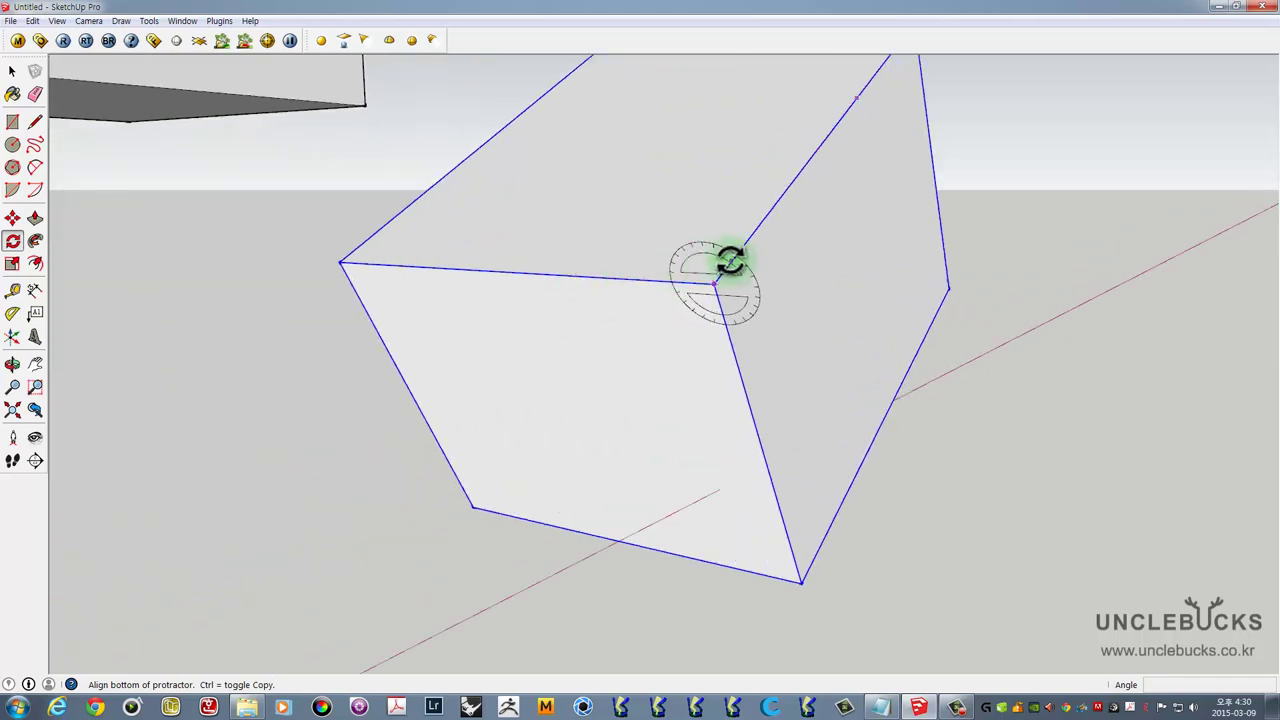
pyautogui.scroll(-1, 666, 286)
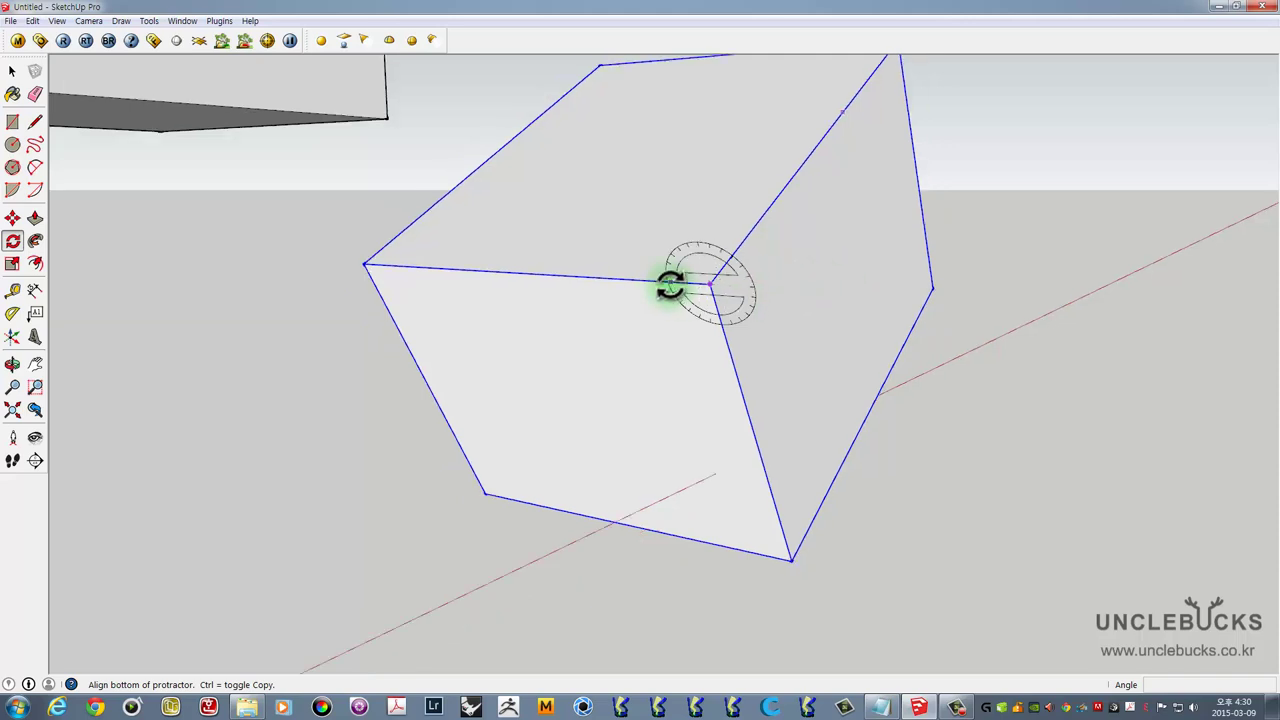
pyautogui.scroll(-2, 700, 270)
pyautogui.press('Escape')
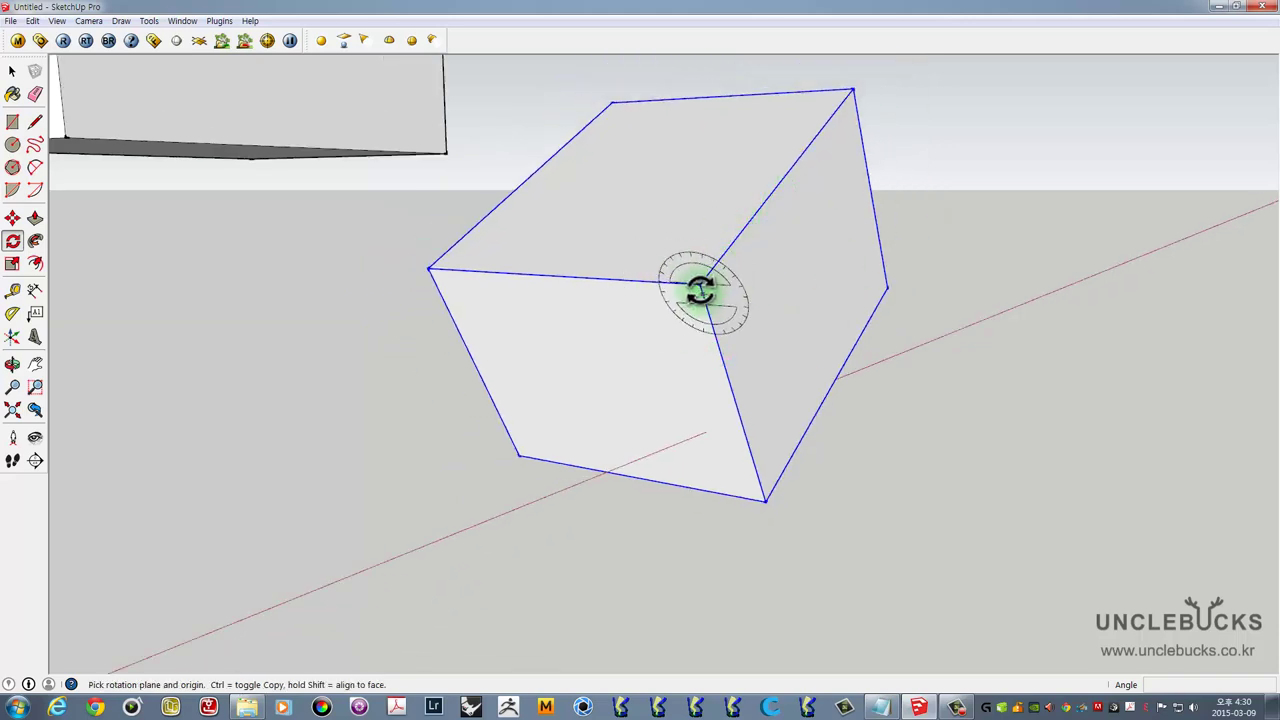
# - Anchor the rotation at the cube corner, locked to the red axis, starting from the top edge
pyautogui.click(700, 285)
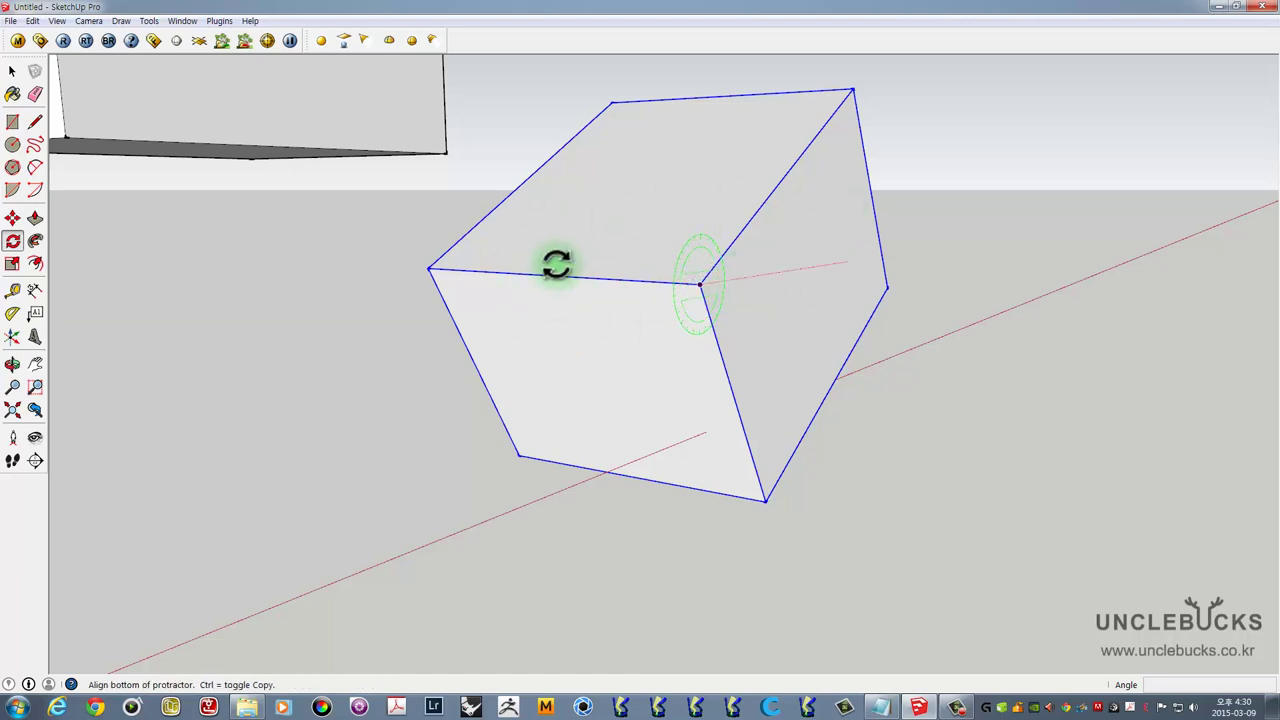
pyautogui.press('Escape')
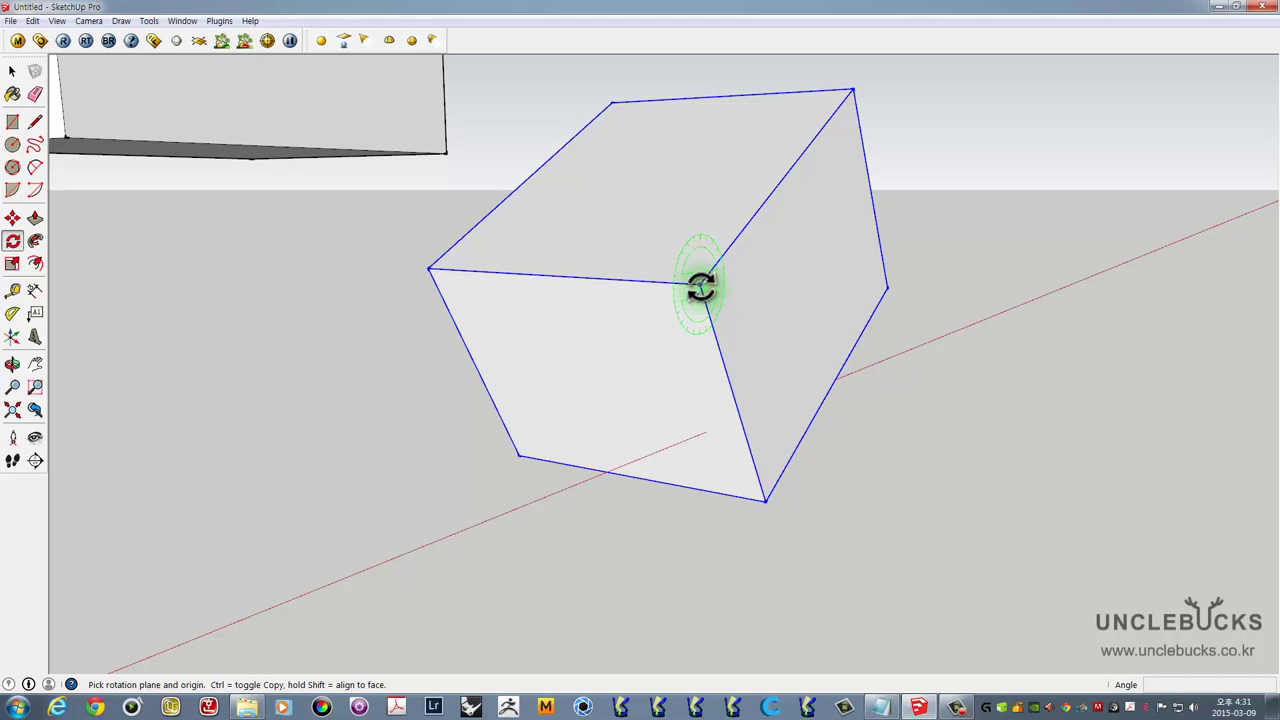
pyautogui.click(700, 286)
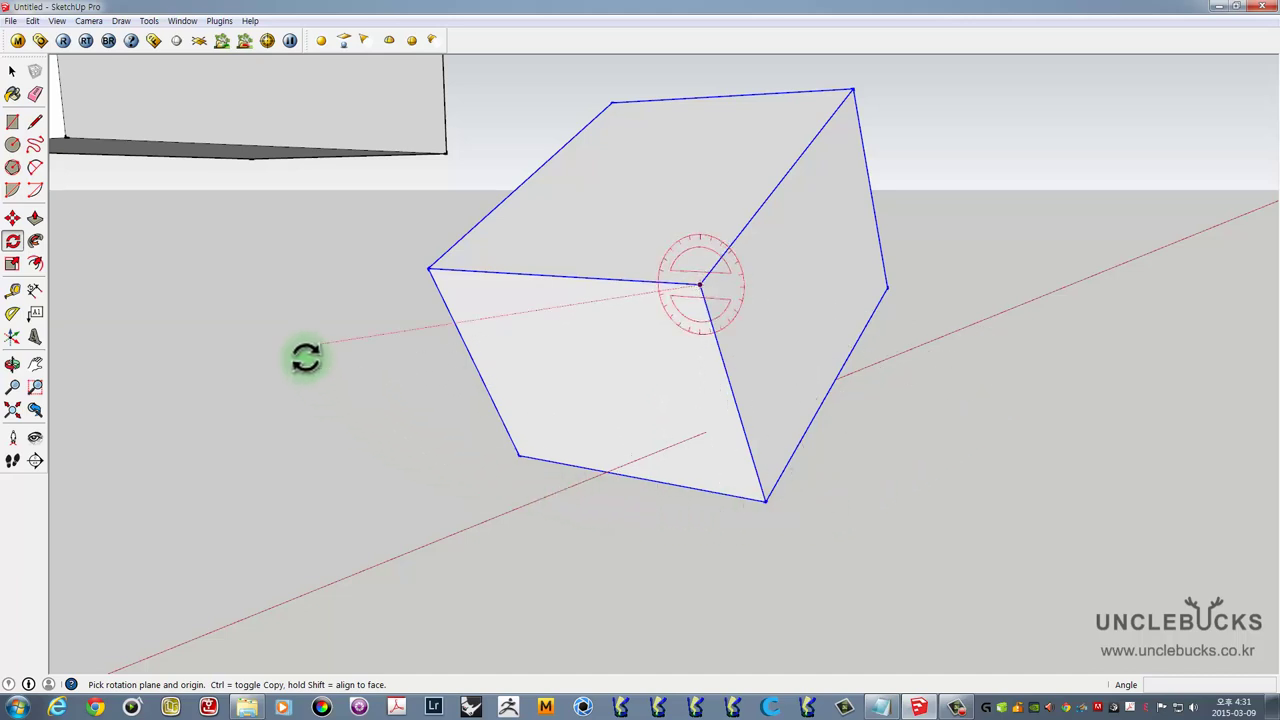
pyautogui.moveTo(712, 515)
pyautogui.mouseDown()
pyautogui.moveTo(315, 347)
pyautogui.moveTo(455, 278)
pyautogui.moveTo(620, 108)
pyautogui.mouseUp()
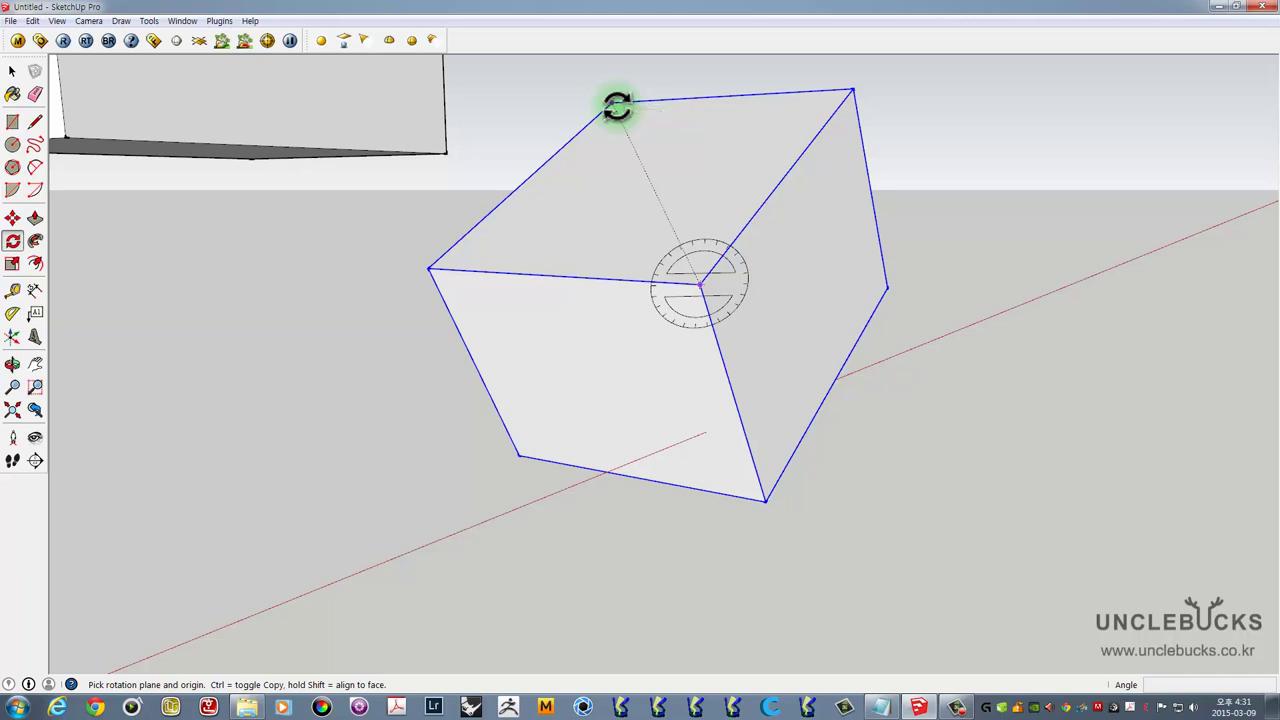
pyautogui.moveTo(903, 369)
pyautogui.mouseDown(button='middle')
pyautogui.moveTo(940, 348)
pyautogui.moveTo(720, 297)
pyautogui.mouseUp(button='middle')
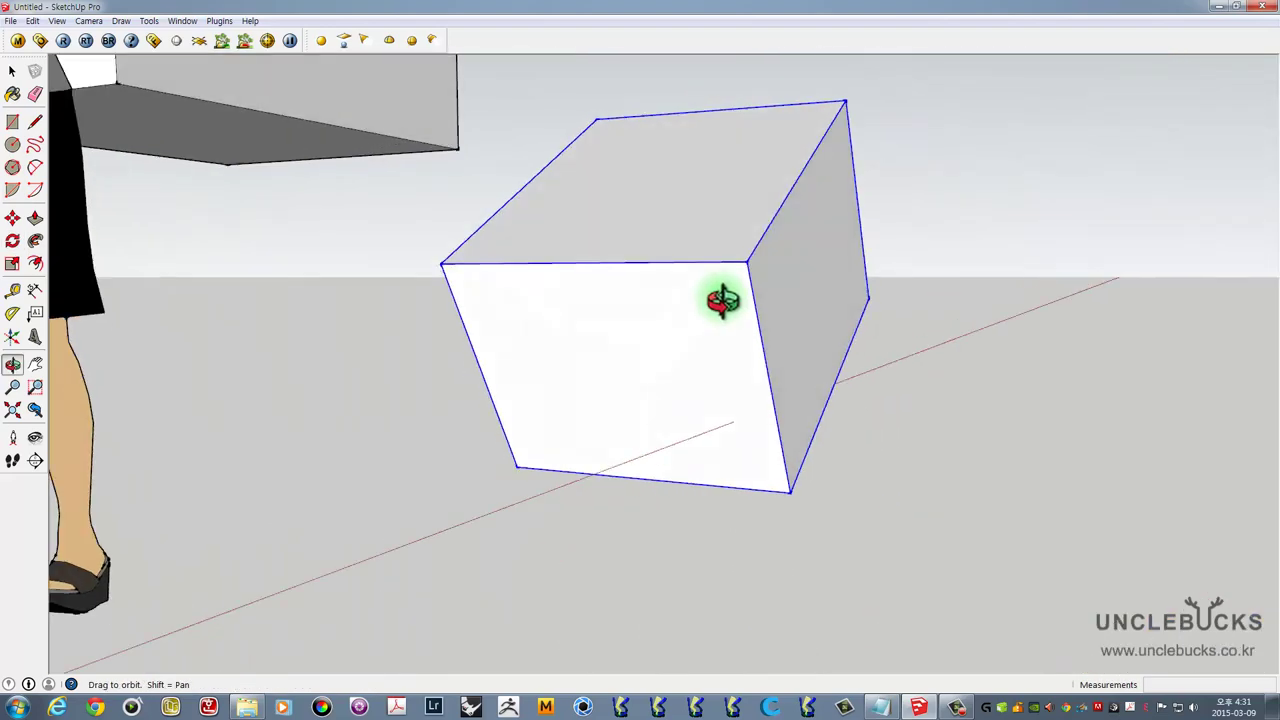
pyautogui.click(640, 264)
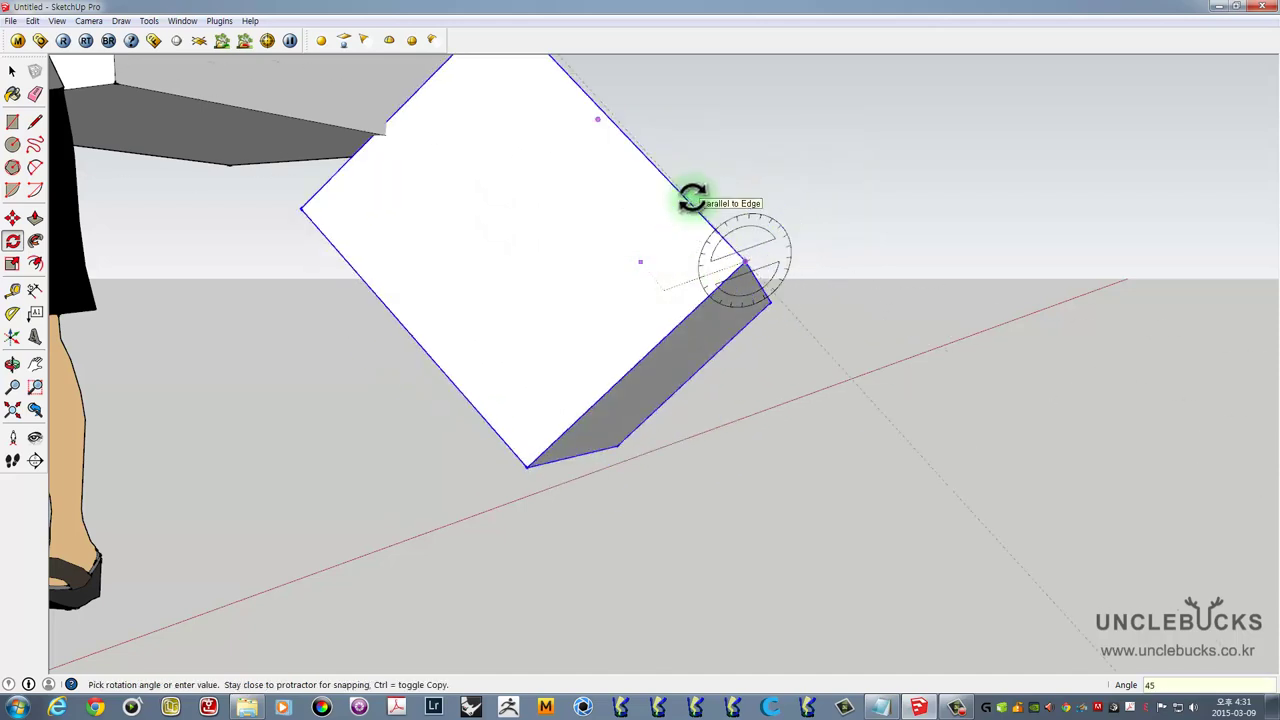
pyautogui.moveTo(692, 197)
pyautogui.mouseDown(button='middle')
pyautogui.moveTo(574, 300)
pyautogui.moveTo(686, 351)
pyautogui.moveTo(673, 376)
pyautogui.mouseUp(button='middle')
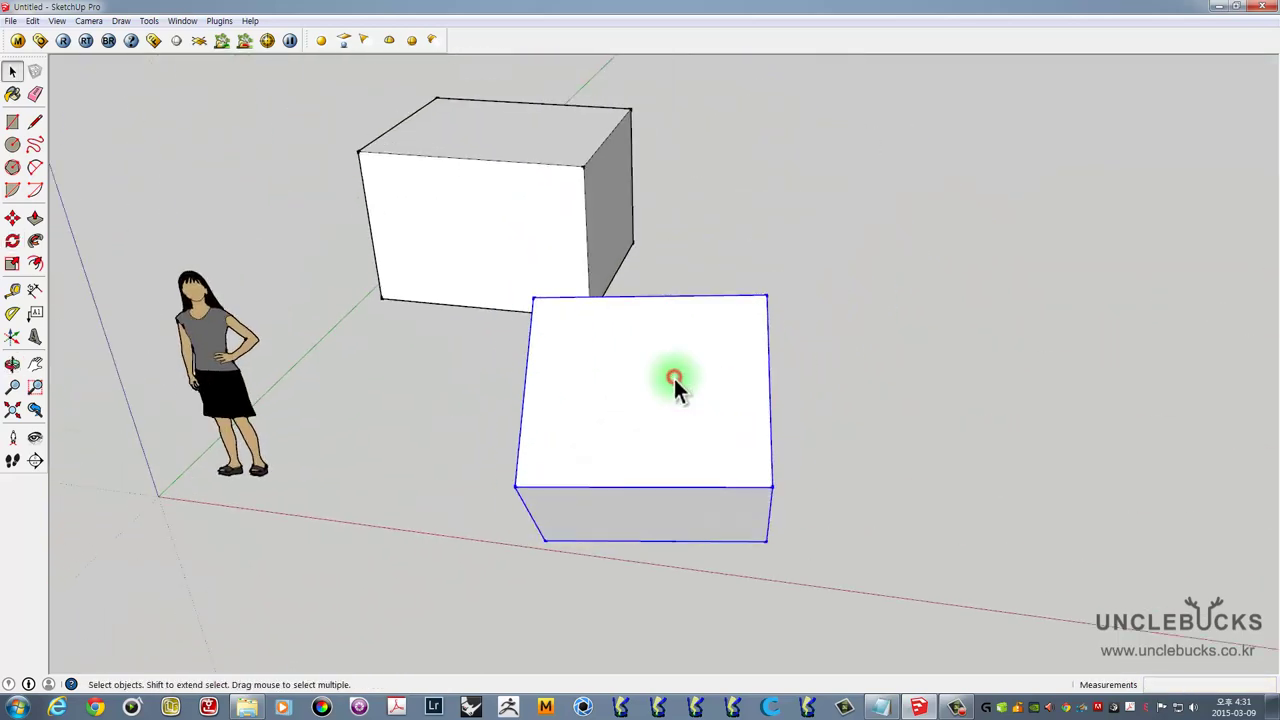
# - Delete the selected box and draw a new rectangle on the ground
pyautogui.press('Delete')
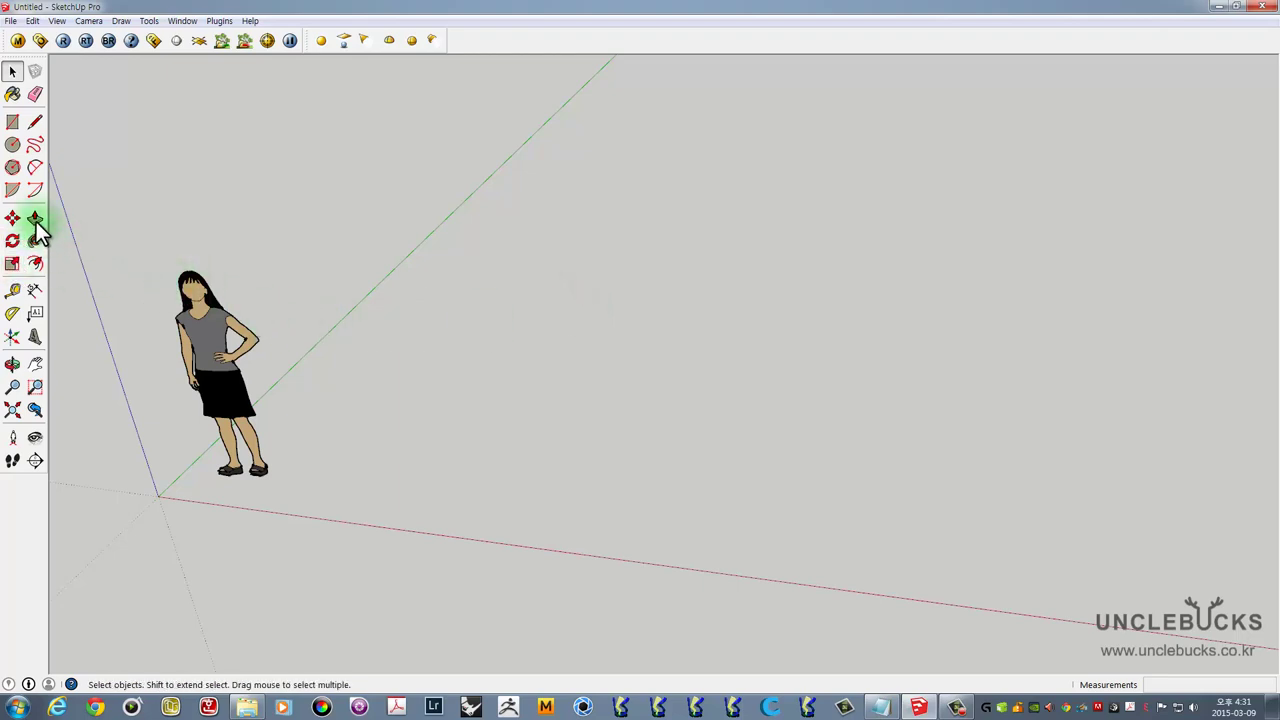
pyautogui.click(12, 122)
pyautogui.click(400, 412)
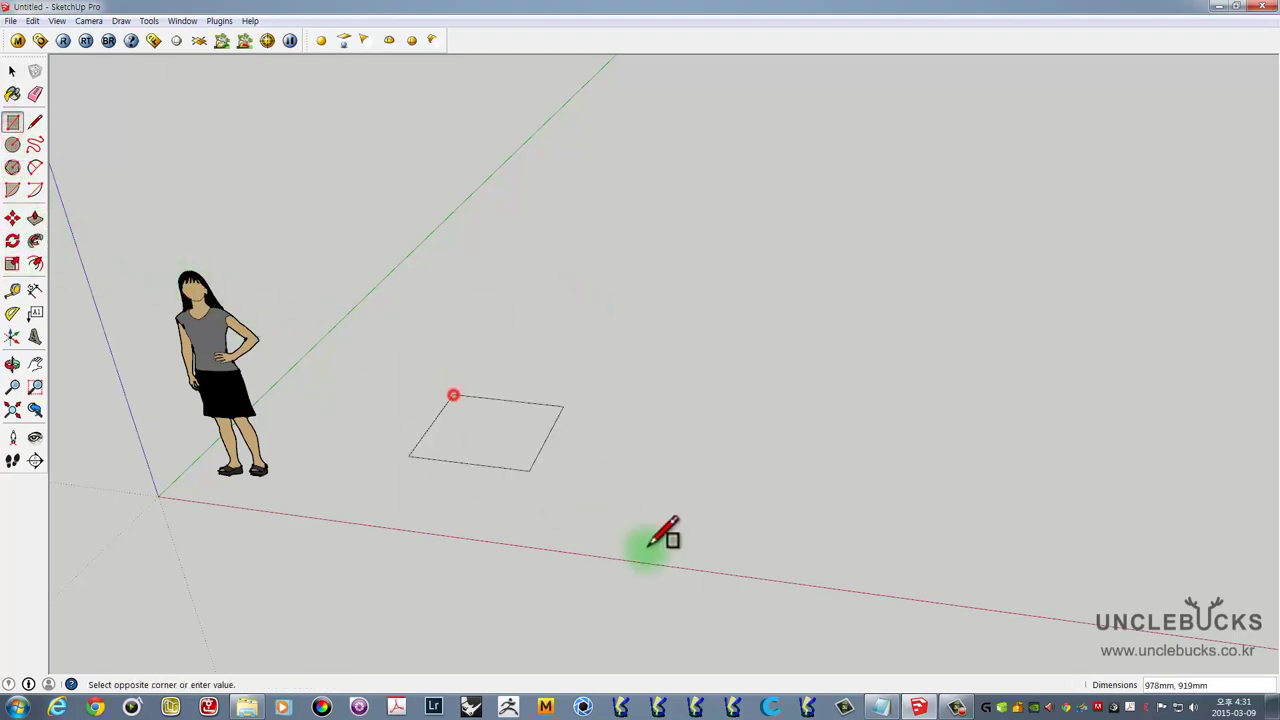
pyautogui.click(651, 546)
pyautogui.moveTo(537, 451); pyautogui.dragTo(597, 484, button='middle')
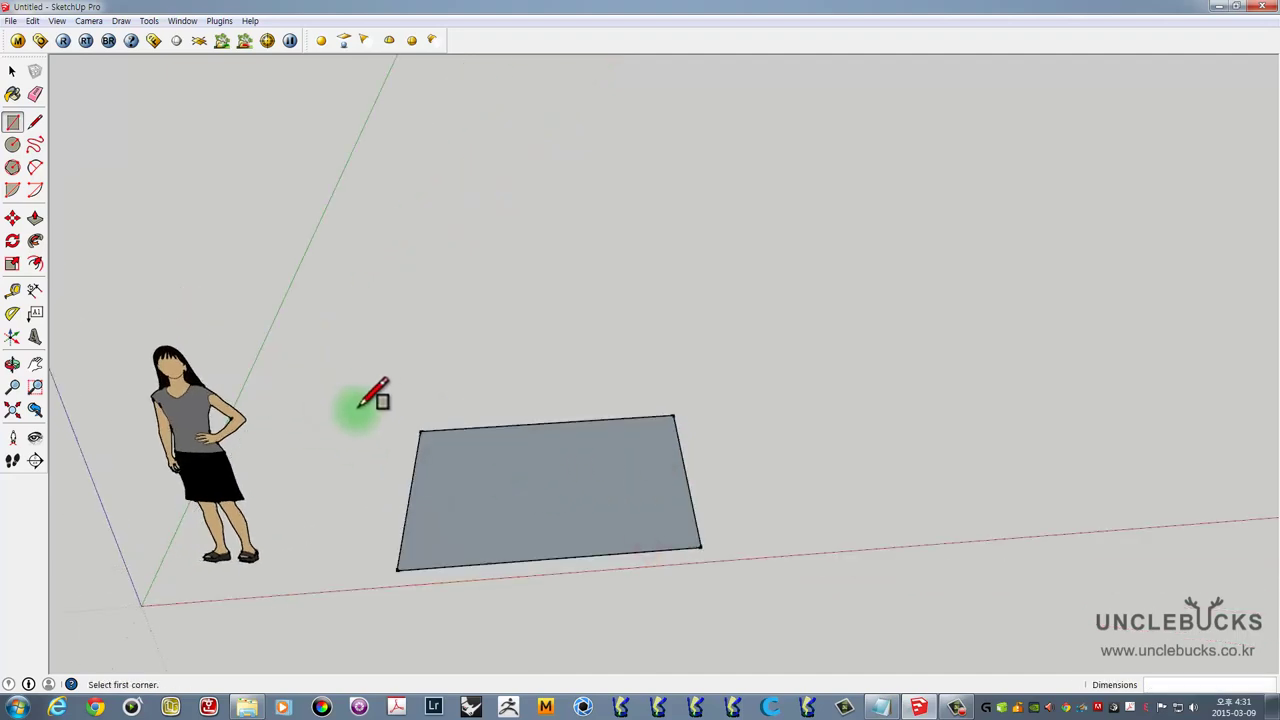
# - Pull the new rectangle up 1561mm into a box
pyautogui.press('p')
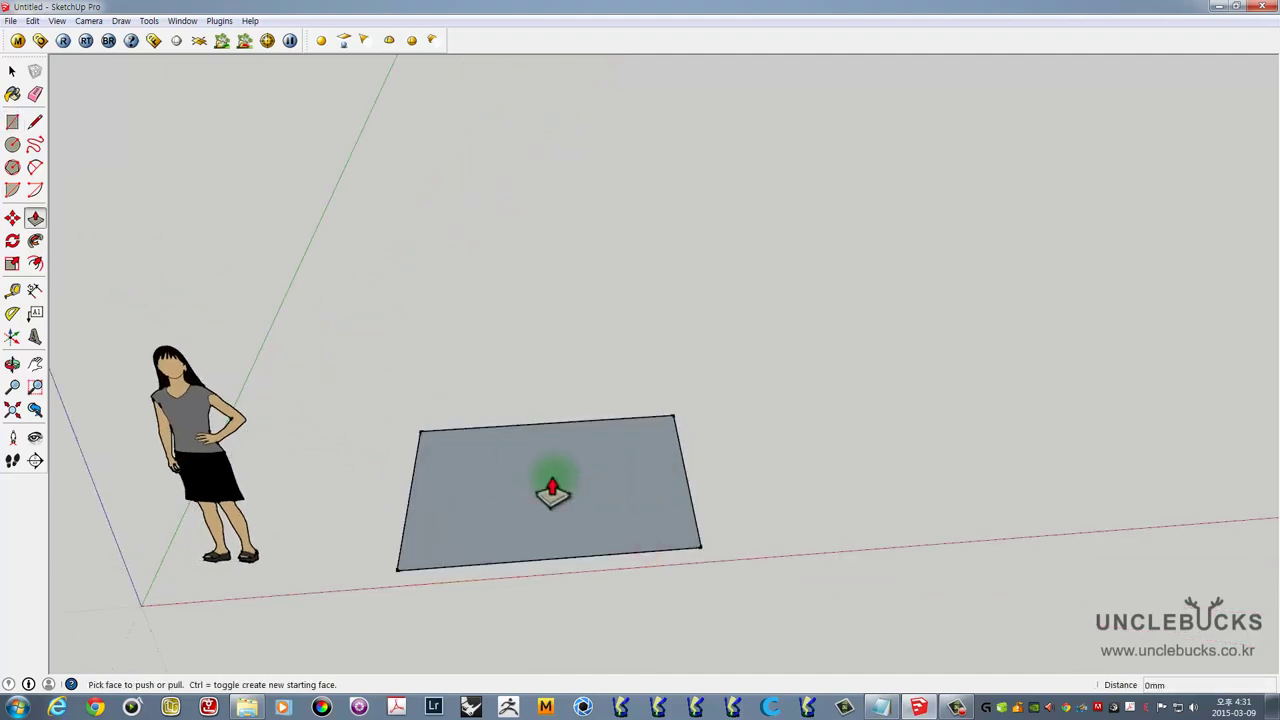
pyautogui.moveTo(538, 520); pyautogui.dragTo(503, 331)
pyautogui.moveTo(640, 426); pyautogui.dragTo(589, 380, button='middle')
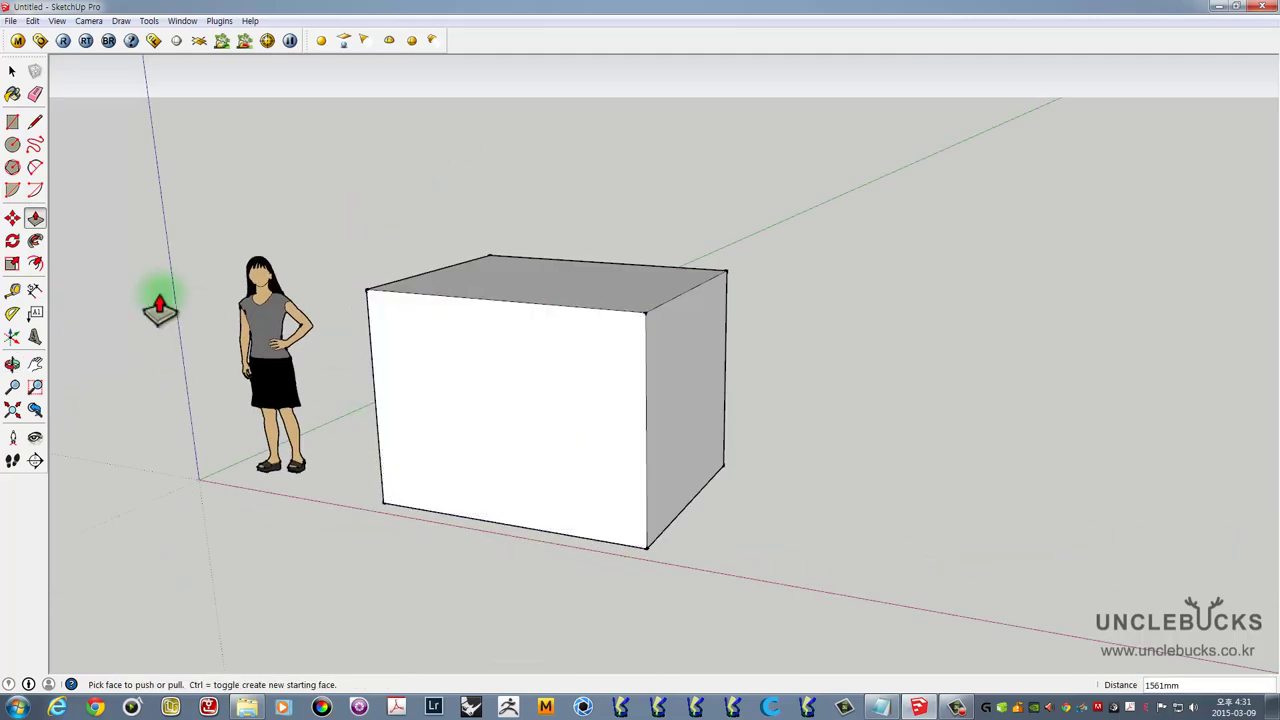
# - Draw an inner rectangle on the box's front face
pyautogui.click(12, 121)
pyautogui.click(430, 350)
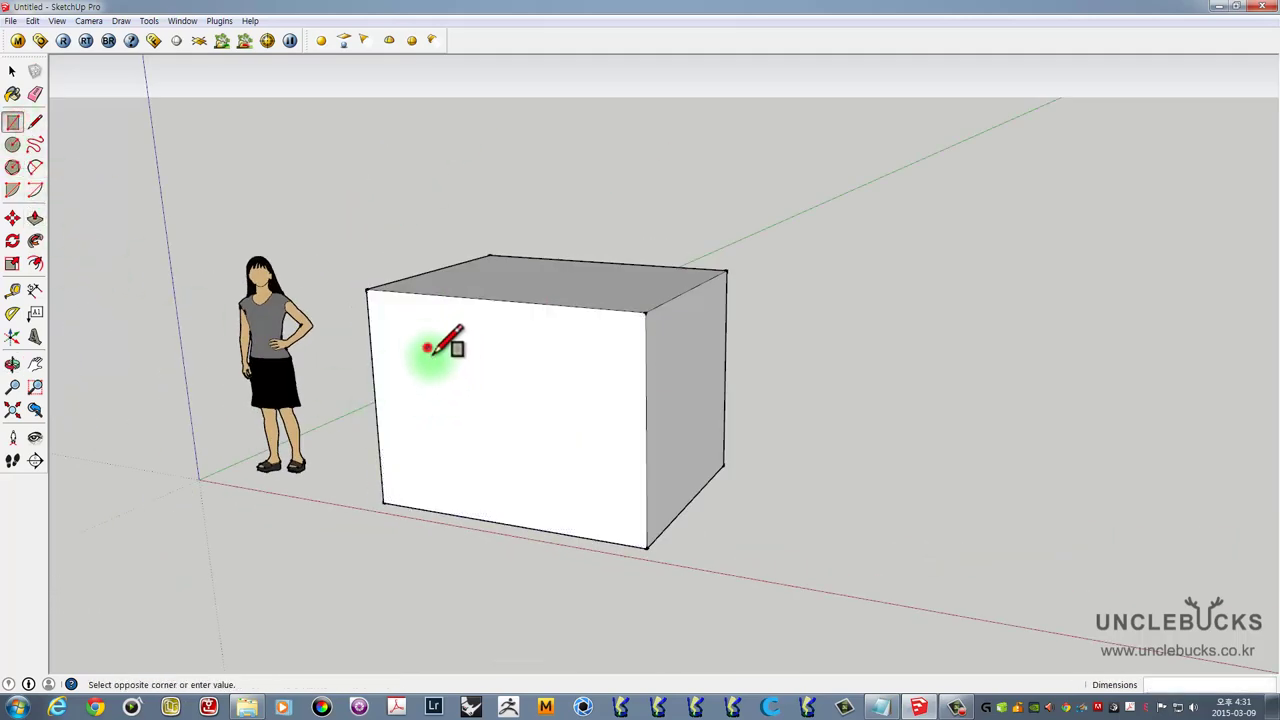
pyautogui.click(586, 488)
pyautogui.moveTo(586, 488); pyautogui.dragTo(690, 462, button='middle')
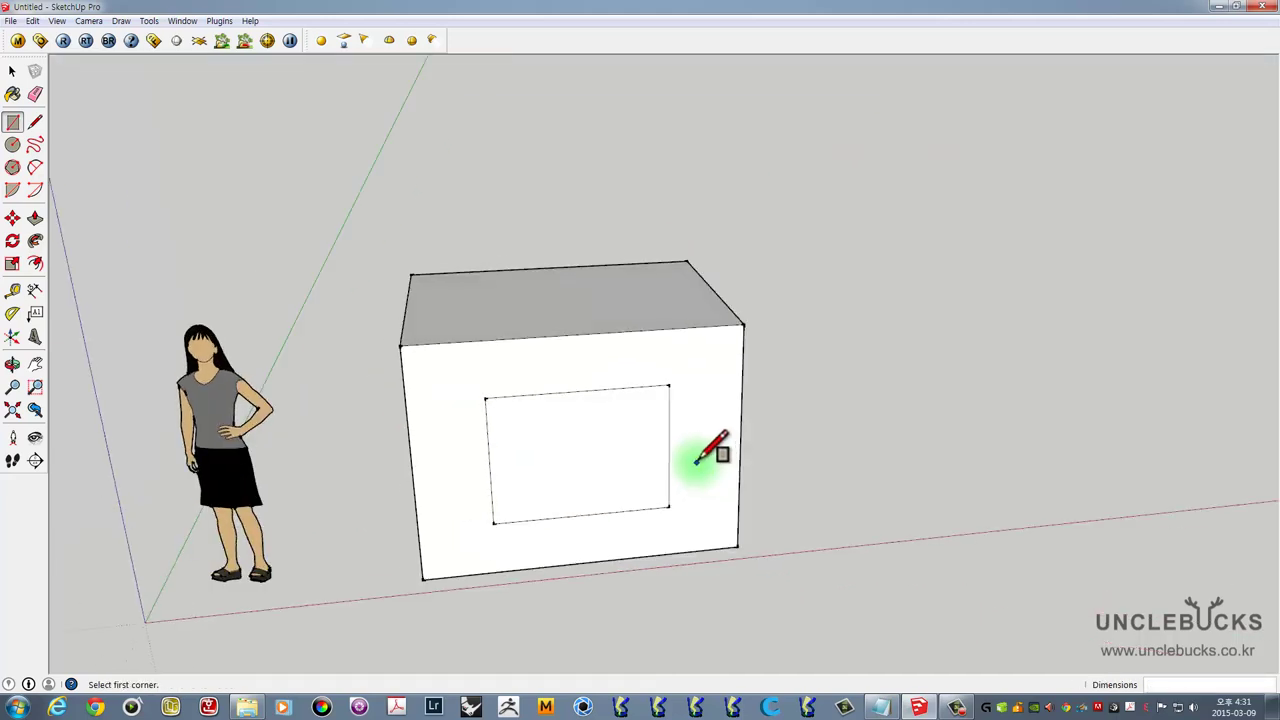
# - Push the rectangle 1602mm into the box to form a recess
pyautogui.press('p')
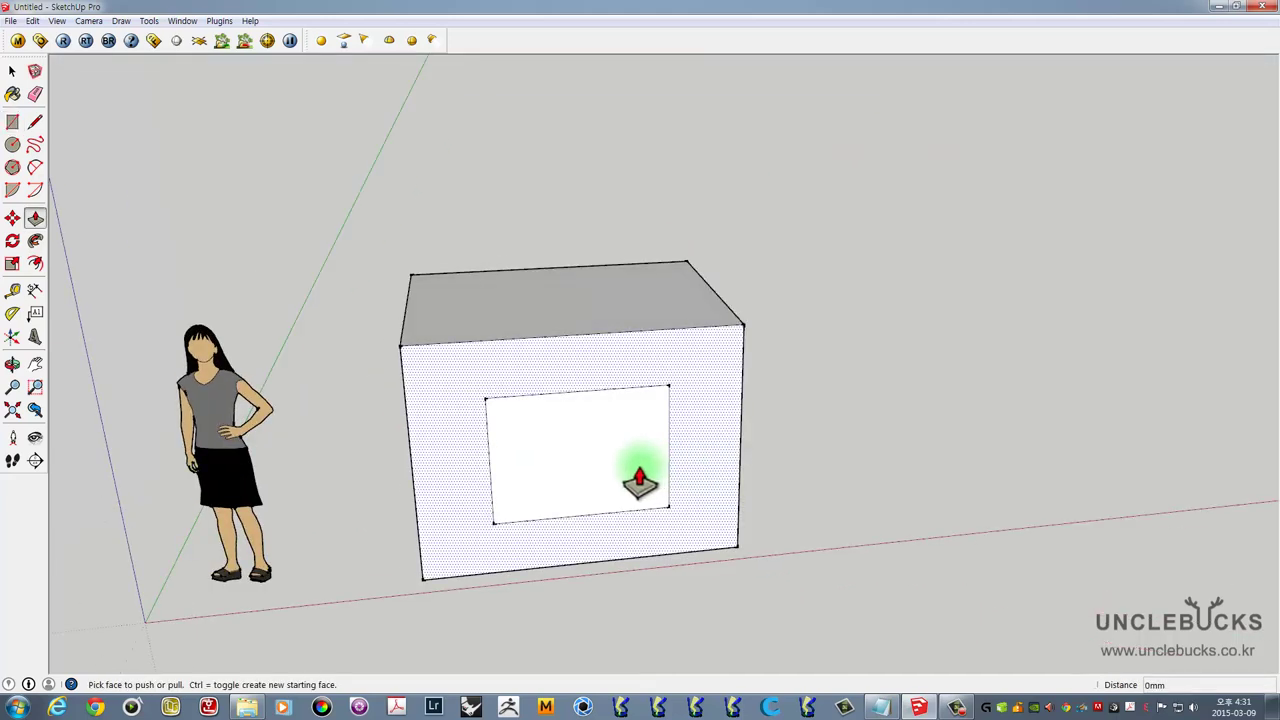
pyautogui.moveTo(612, 480)
pyautogui.mouseDown()
pyautogui.moveTo(644, 428)
pyautogui.moveTo(500, 357)
pyautogui.mouseUp()
pyautogui.moveTo(500, 357)
pyautogui.mouseDown(button='middle')
pyautogui.moveTo(689, 303)
pyautogui.moveTo(251, 295)
pyautogui.moveTo(851, 249)
pyautogui.mouseUp(button='middle')
pyautogui.scroll(5, 737, 286)
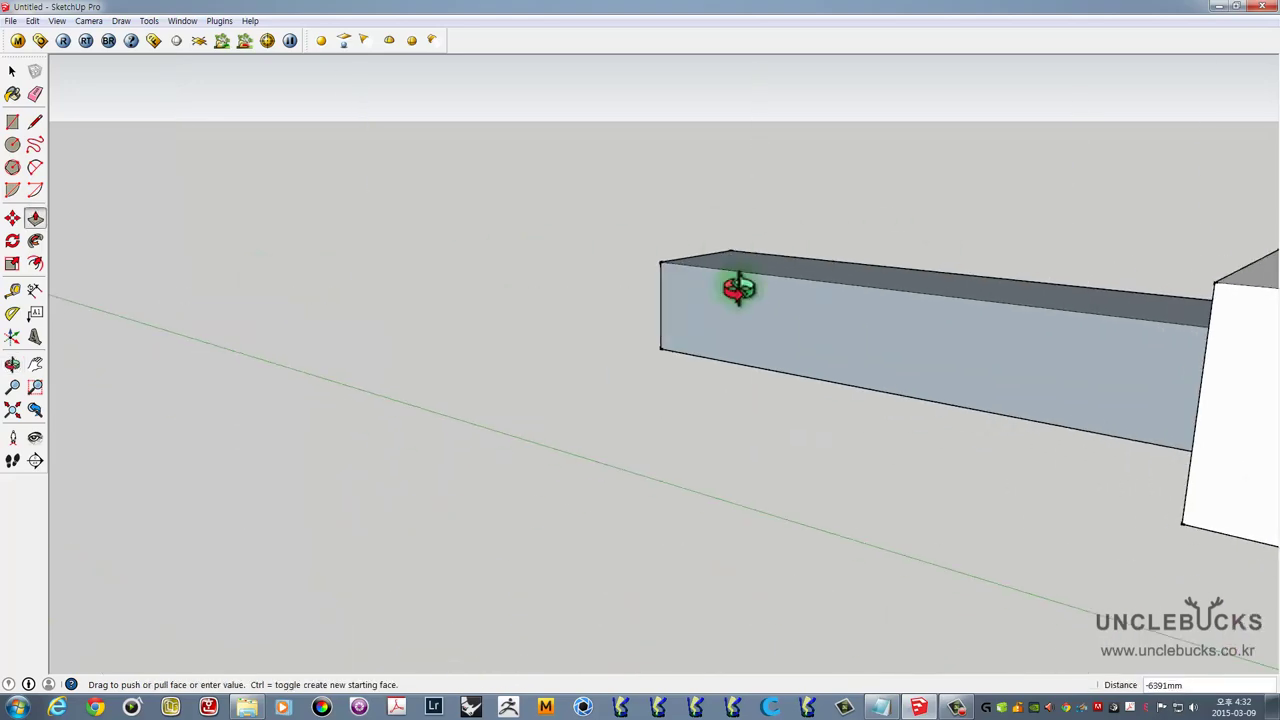
pyautogui.moveTo(737, 286); pyautogui.dragTo(925, 352, button='middle')
pyautogui.scroll(-5, 509, 334)
pyautogui.moveTo(509, 334)
pyautogui.mouseDown(button='middle')
pyautogui.moveTo(643, 357)
pyautogui.moveTo(700, 386)
pyautogui.moveTo(629, 355)
pyautogui.mouseUp(button='middle')
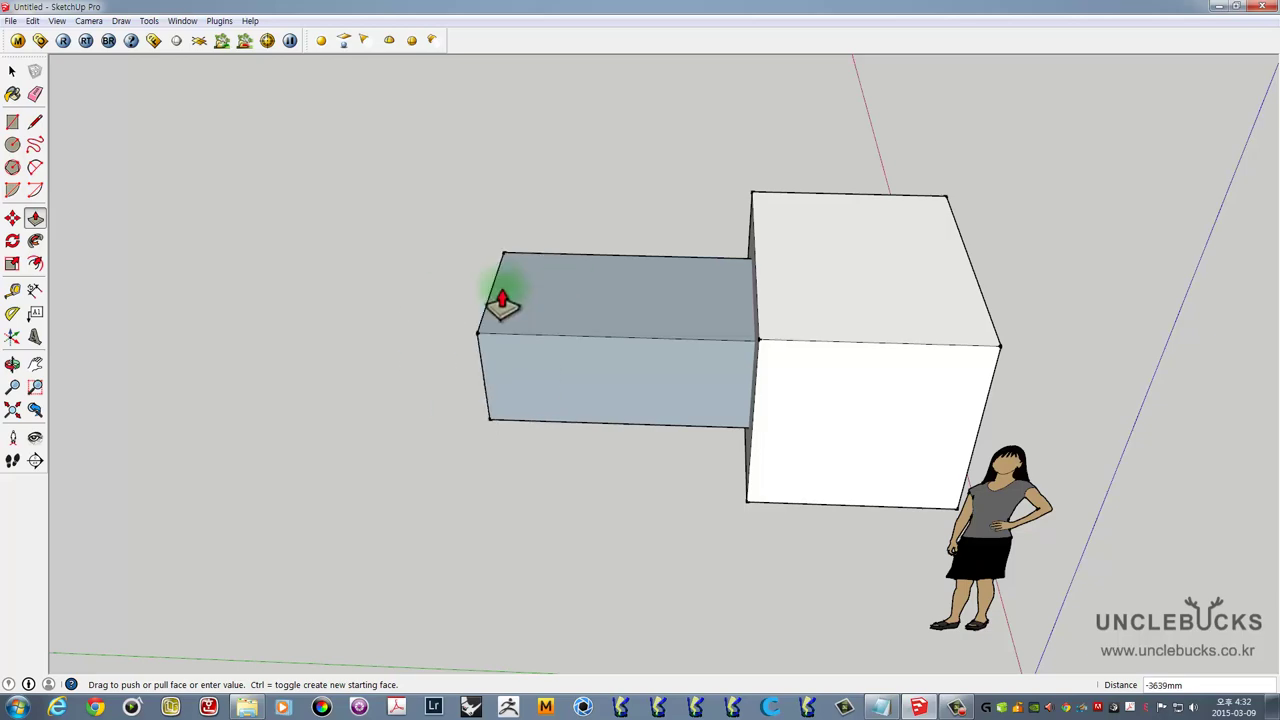
pyautogui.moveTo(500, 294)
pyautogui.mouseDown(button='middle')
pyautogui.moveTo(962, 272)
pyautogui.moveTo(877, 255)
pyautogui.moveTo(897, 243)
pyautogui.mouseUp(button='middle')
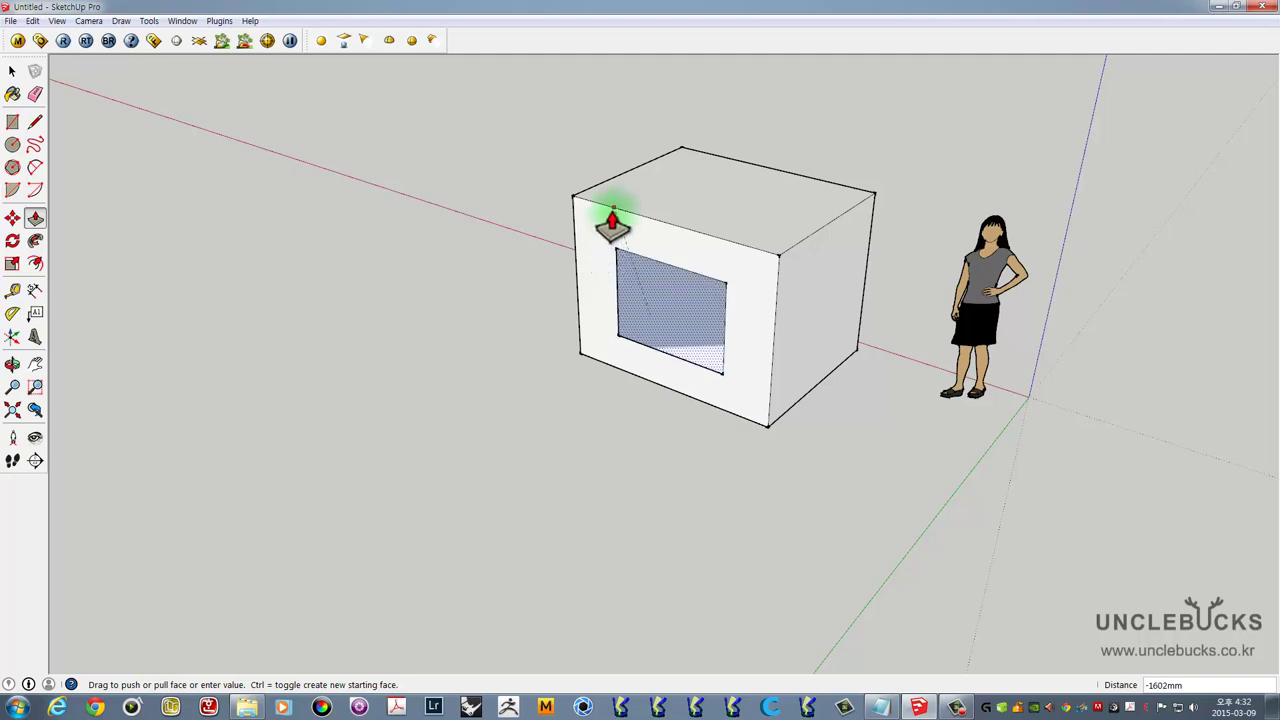
# - Push the inner rectangle through the box and push the opening's side wall out to the edge
pyautogui.scroll(2, 612, 222)
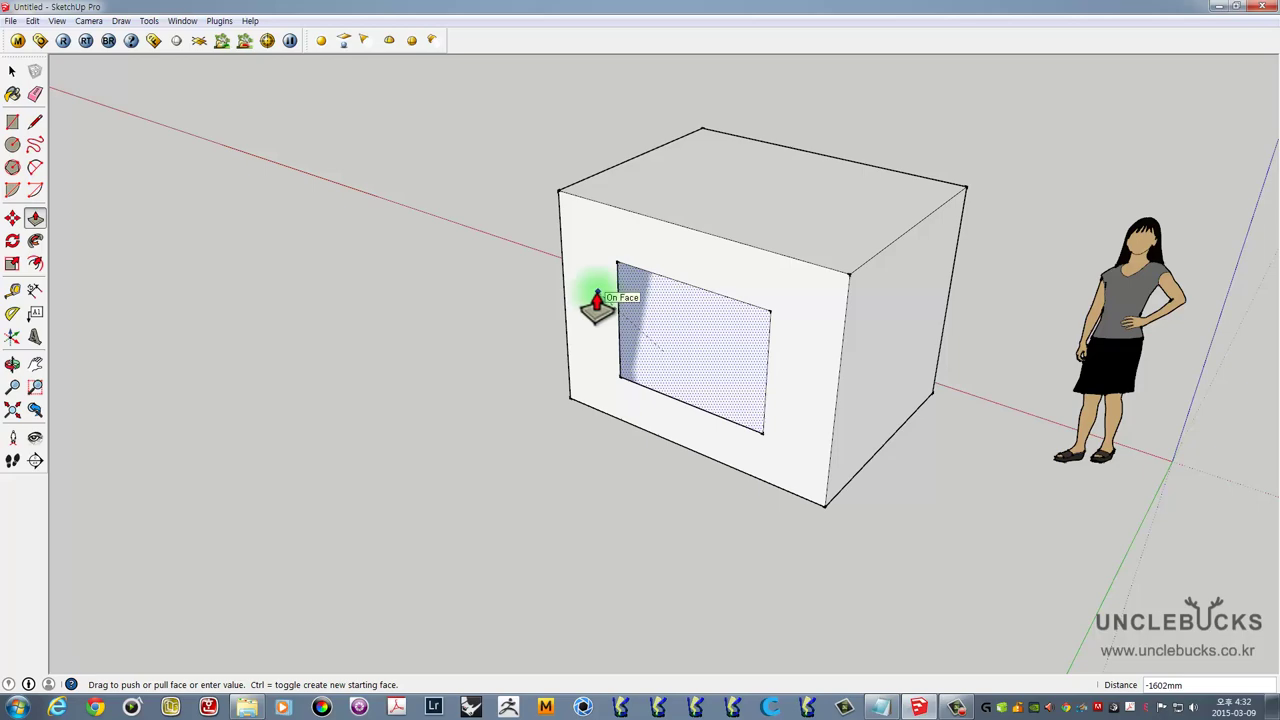
pyautogui.moveTo(597, 300); pyautogui.dragTo(737, 337)
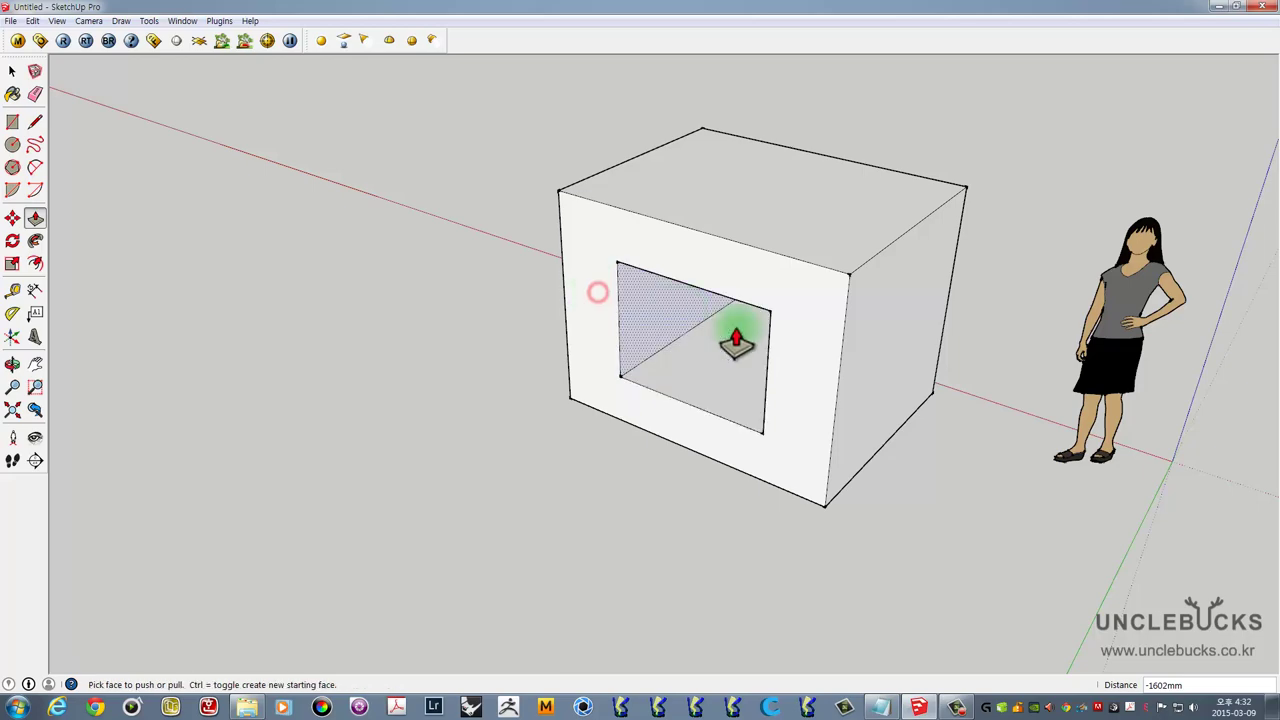
pyautogui.moveTo(737, 337)
pyautogui.mouseDown(button='middle')
pyautogui.moveTo(330, 318)
pyautogui.moveTo(305, 300)
pyautogui.moveTo(714, 291)
pyautogui.moveTo(608, 251)
pyautogui.mouseUp(button='middle')
pyautogui.moveTo(608, 398)
pyautogui.mouseDown()
pyautogui.moveTo(531, 385)
pyautogui.moveTo(523, 403)
pyautogui.mouseUp()
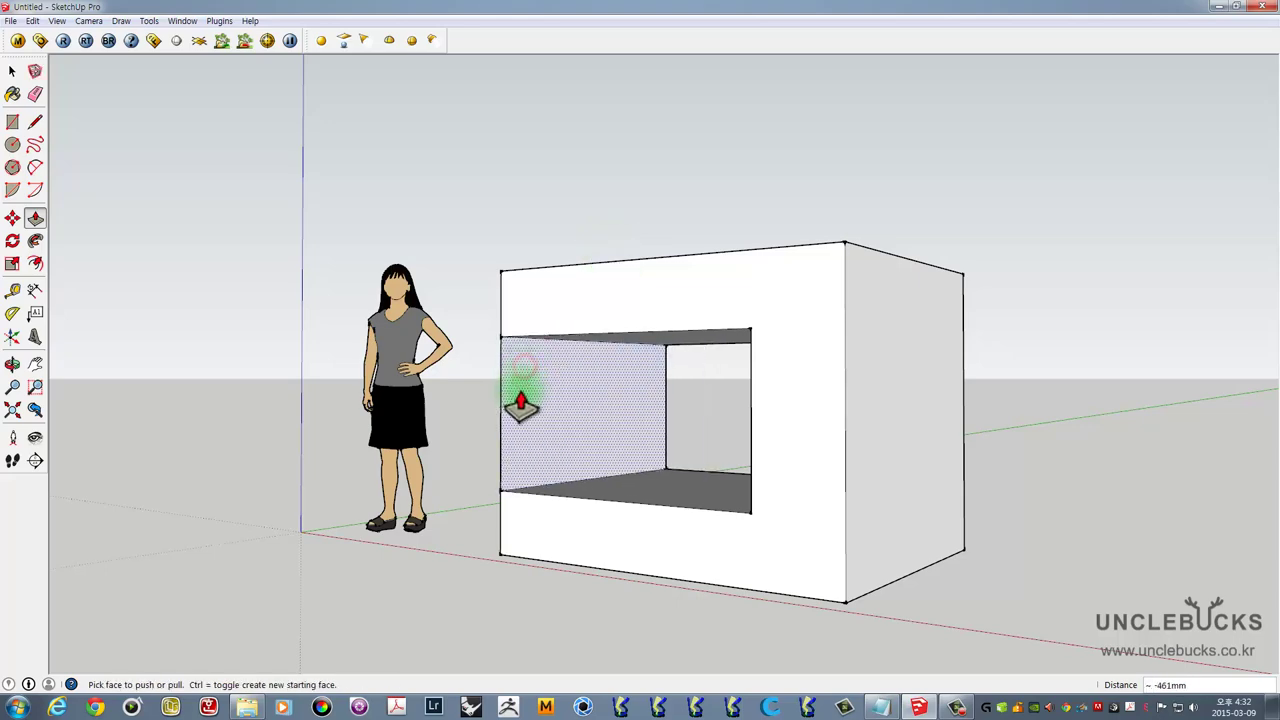
pyautogui.moveTo(523, 403)
pyautogui.mouseDown(button='middle')
pyautogui.moveTo(965, 370)
pyautogui.moveTo(766, 380)
pyautogui.mouseUp(button='middle')
# - Erase the leftover edge so the cut-out opens through one side, forming a C shape
pyautogui.click(35, 94)
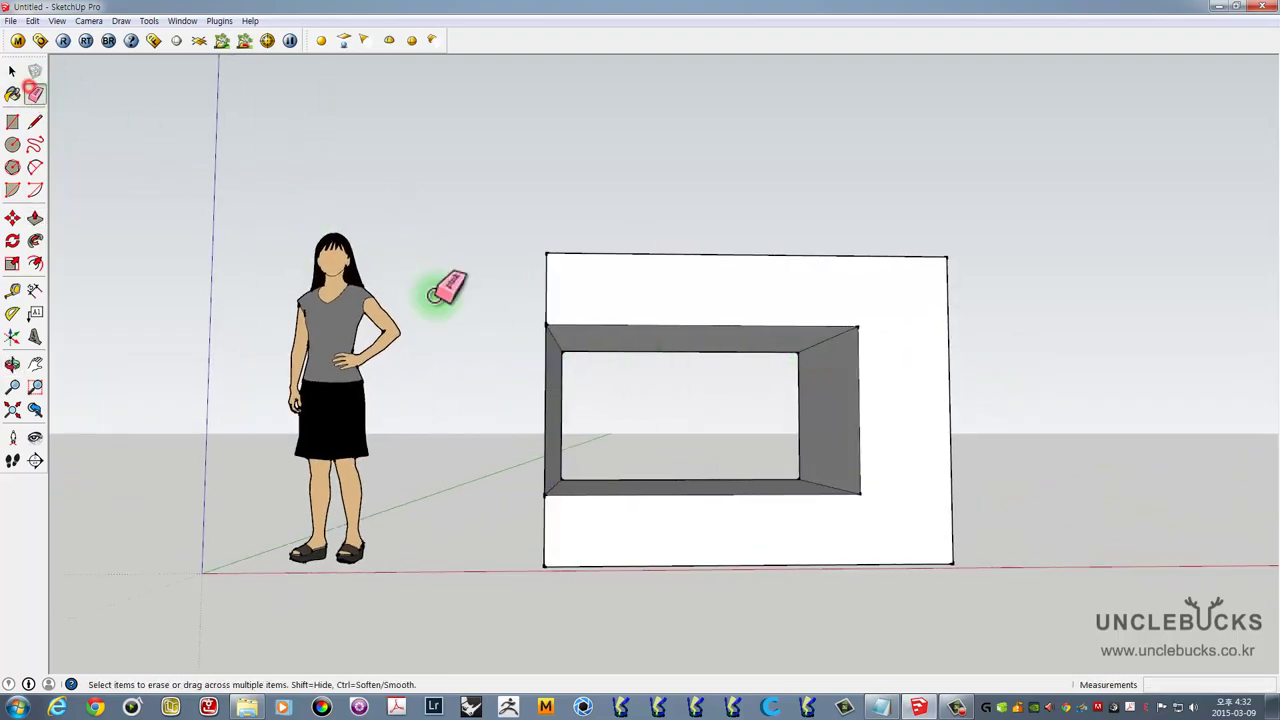
pyautogui.moveTo(580, 392); pyautogui.dragTo(524, 388)
pyautogui.moveTo(714, 374)
pyautogui.mouseDown(button='middle')
pyautogui.moveTo(909, 374)
pyautogui.moveTo(757, 474)
pyautogui.moveTo(645, 470)
pyautogui.mouseUp(button='middle')
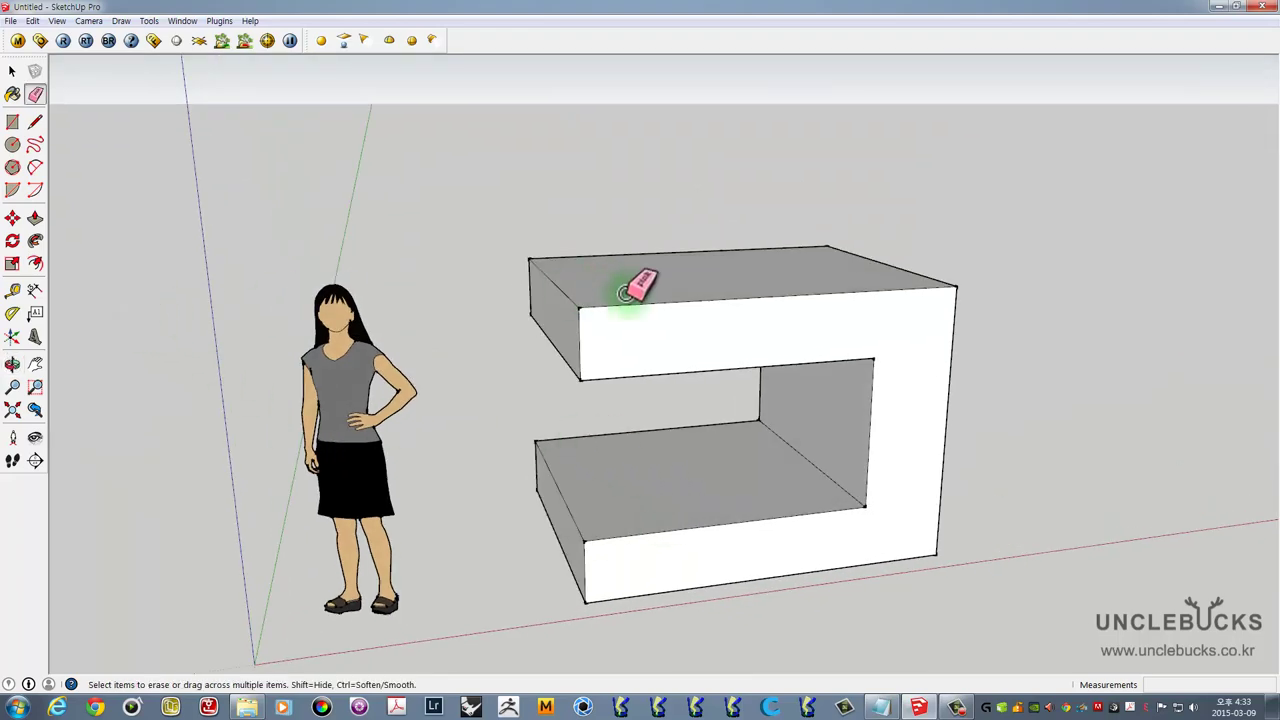
pyautogui.moveTo(628, 285); pyautogui.dragTo(294, 371, button='middle')
# - Select the whole C-shaped block and make it a group
pyautogui.press('space')
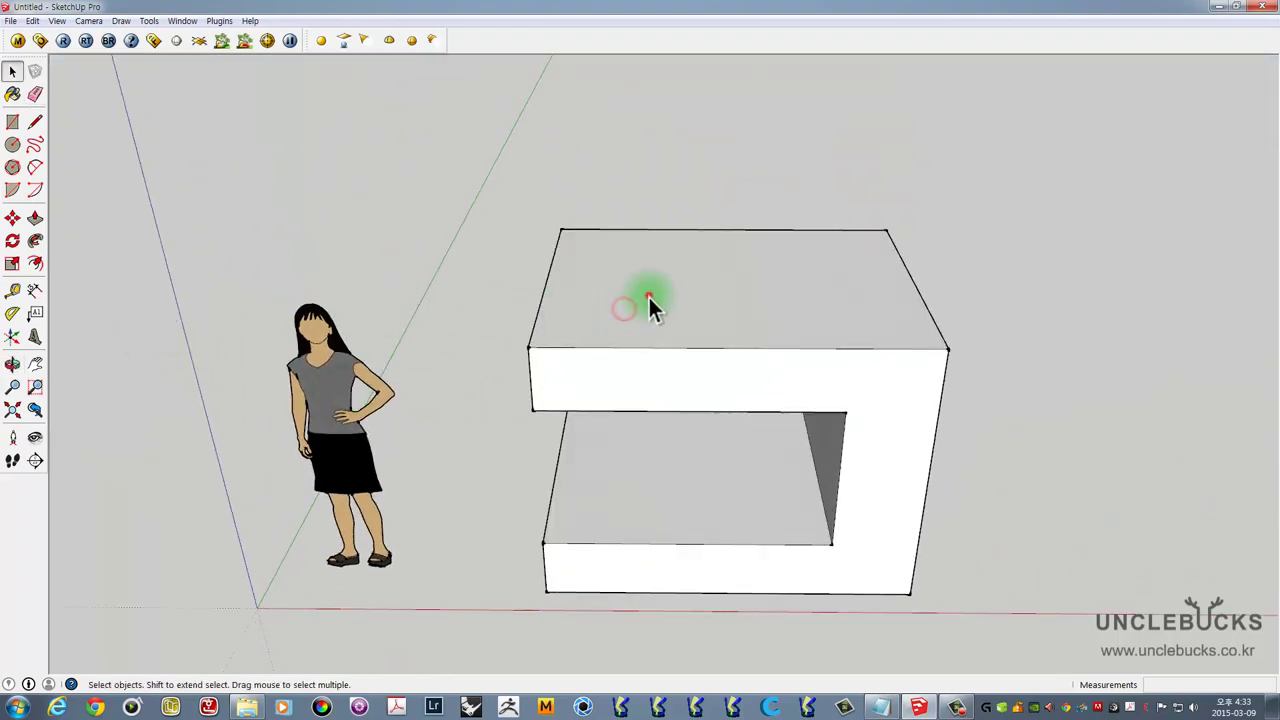
pyautogui.tripleClick(648, 295)
pyautogui.rightClick(648, 278)
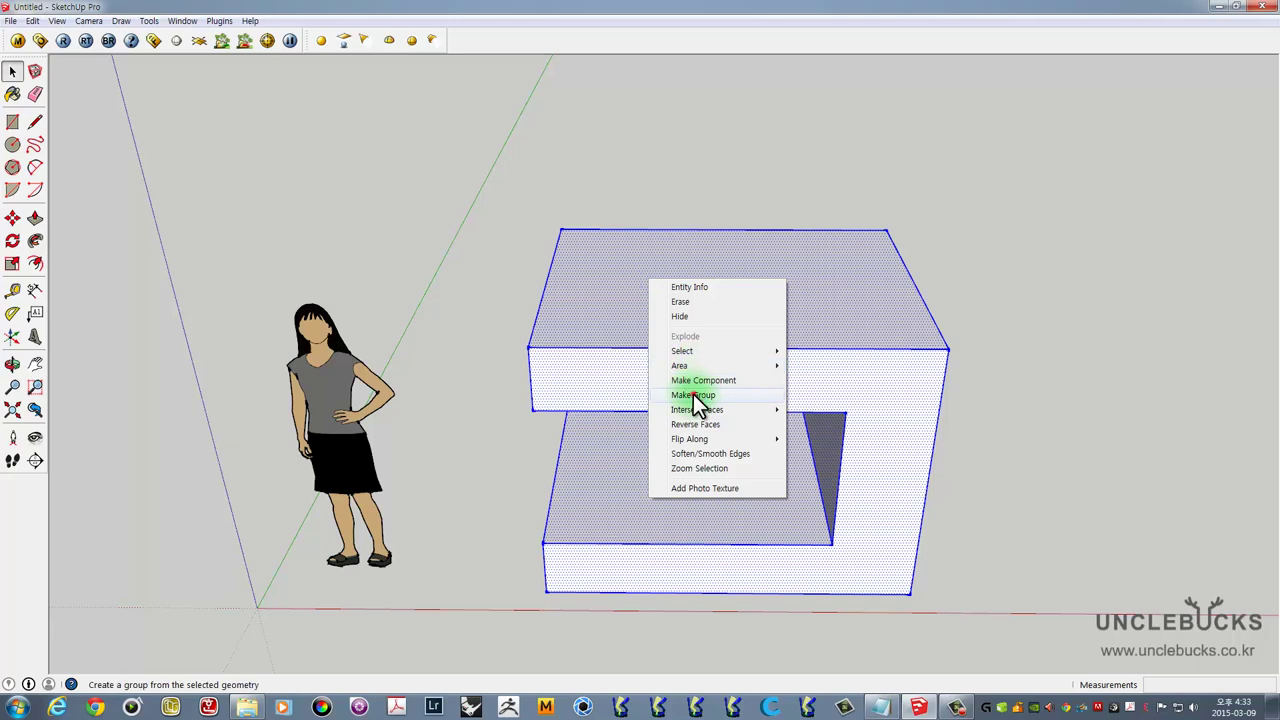
pyautogui.click(693, 396)
# - Enlarge the group uniformly with Scale from its top corner
pyautogui.click(30, 290)
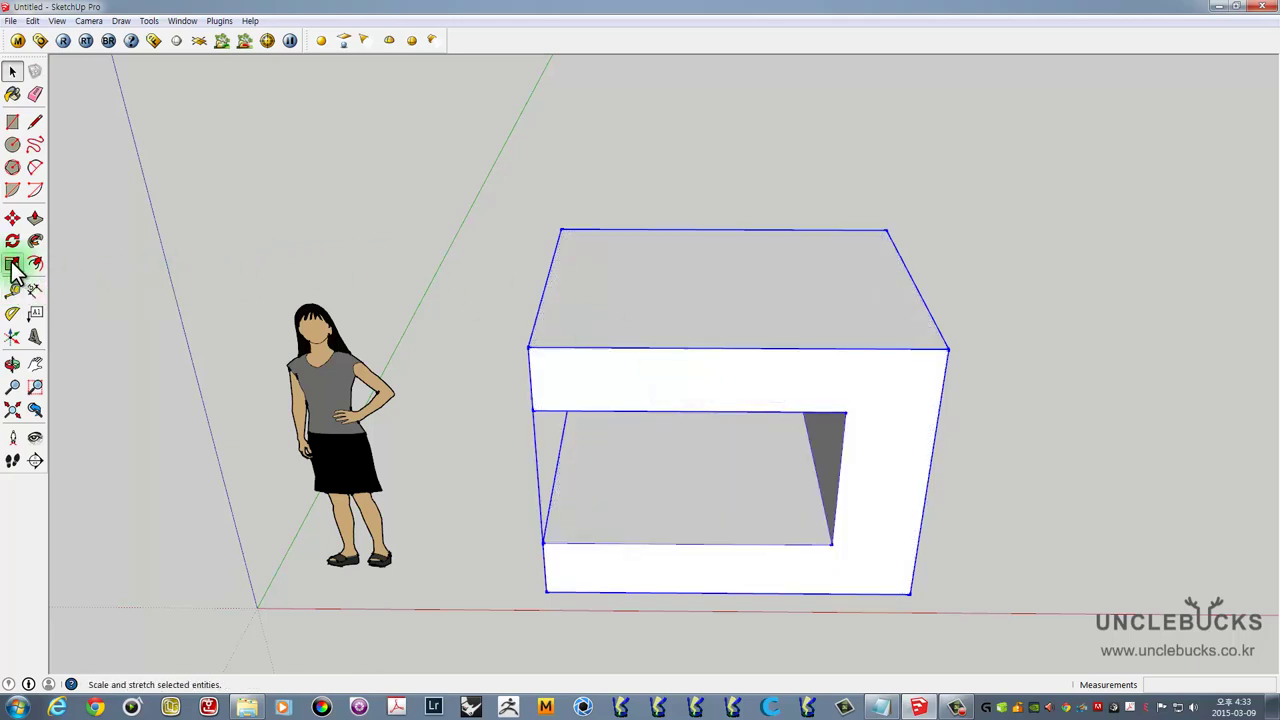
pyautogui.click(13, 265)
pyautogui.scroll(-2, 645, 466)
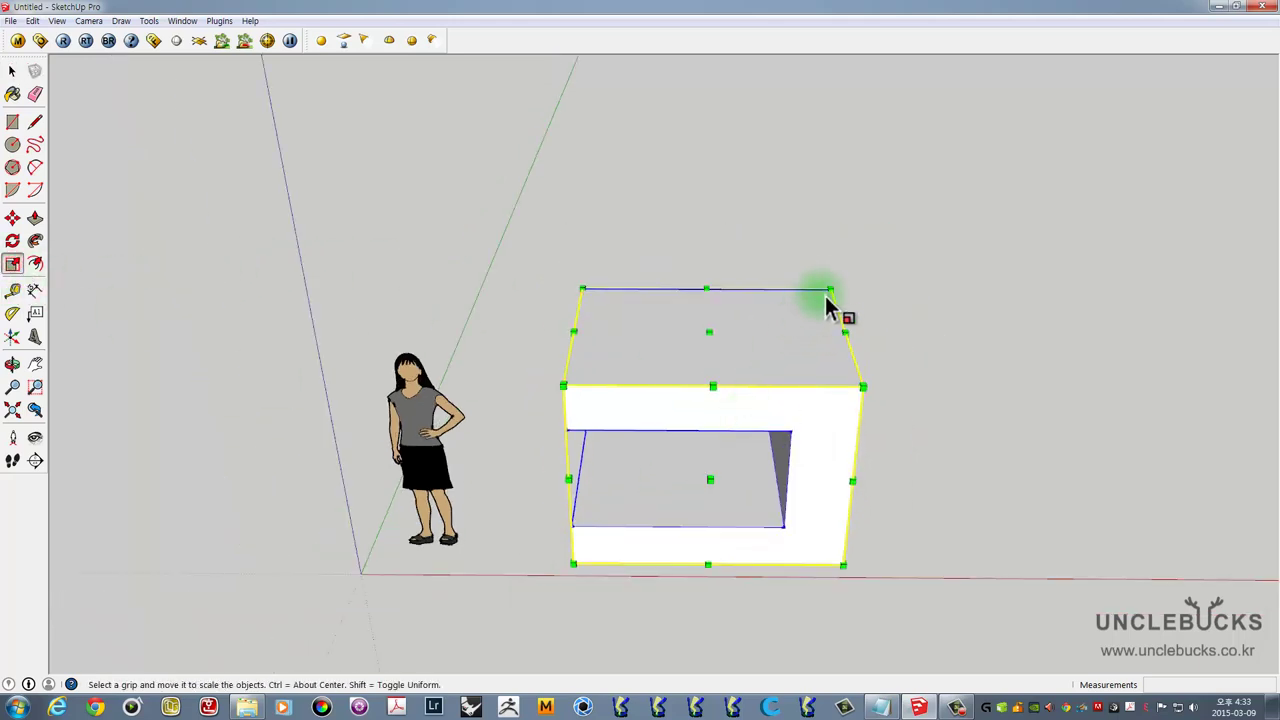
pyautogui.moveTo(830, 290); pyautogui.dragTo(980, 143)
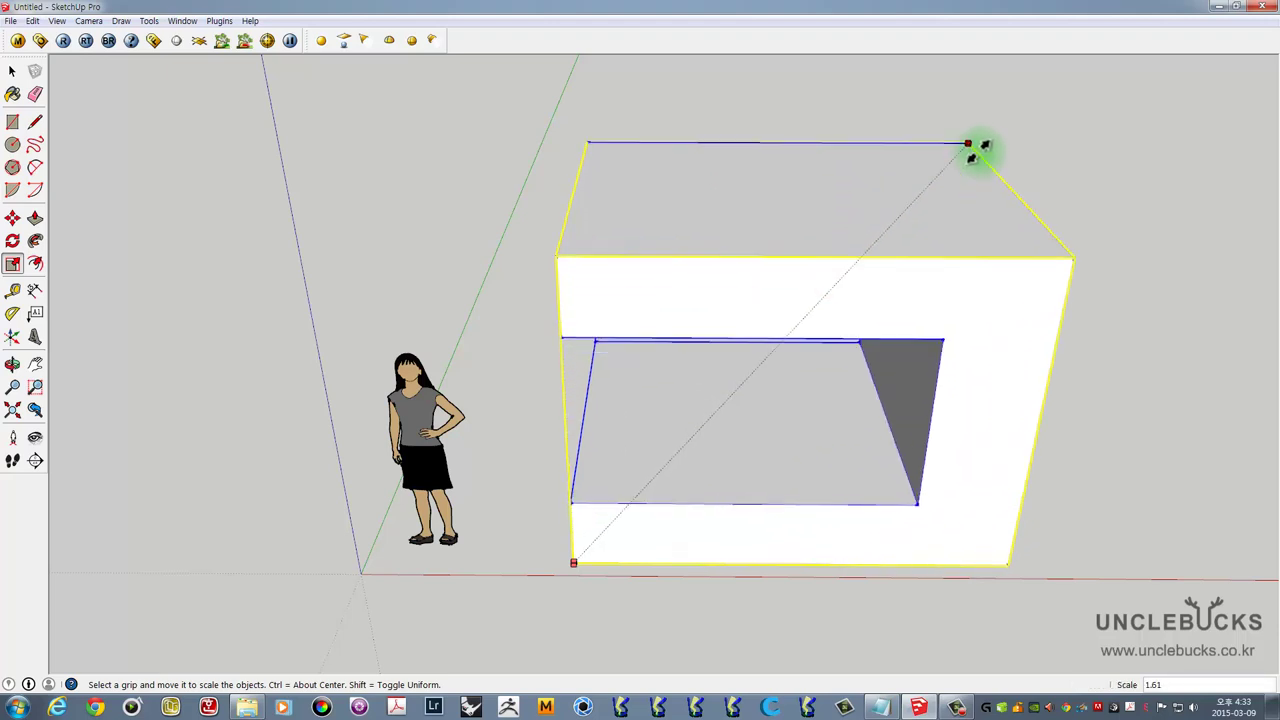
pyautogui.moveTo(960, 314); pyautogui.dragTo(705, 312, button='middle')
pyautogui.scroll(-2, 705, 312)
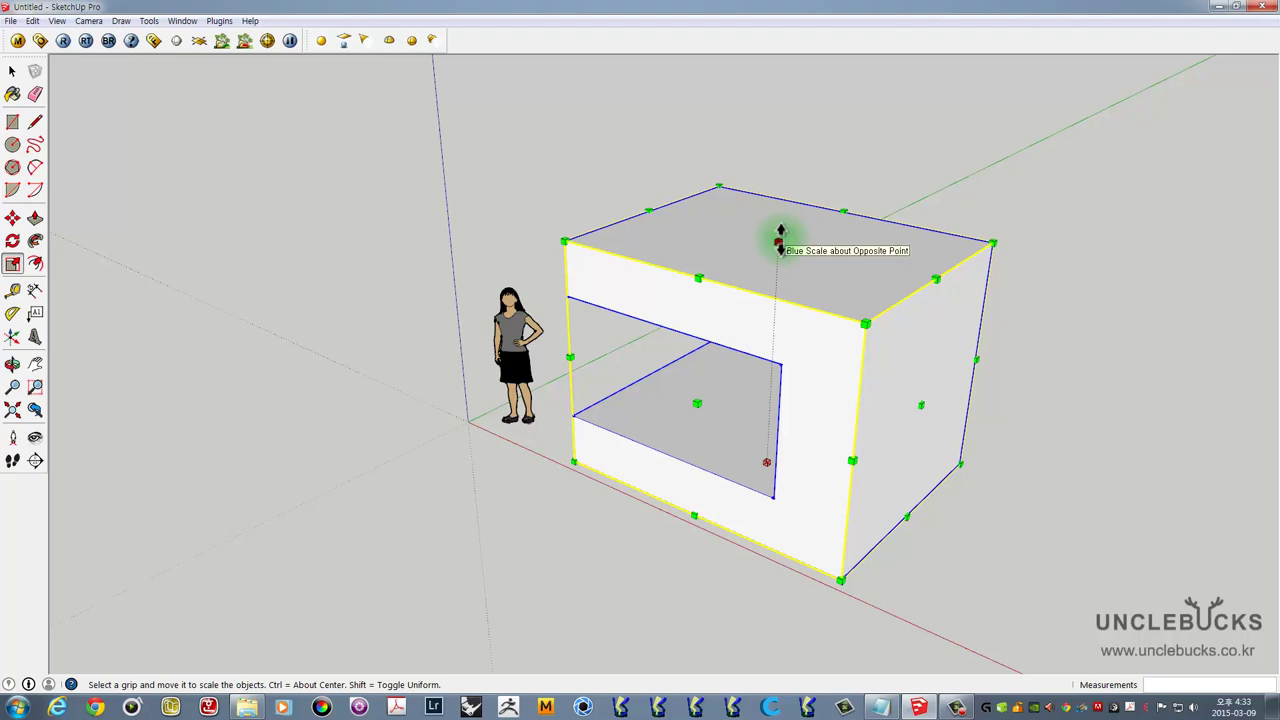
# - Stretch the group 1.58× longer and 0.42× shallower, ending at 0.59× height
pyautogui.moveTo(778, 240); pyautogui.dragTo(782, 130)
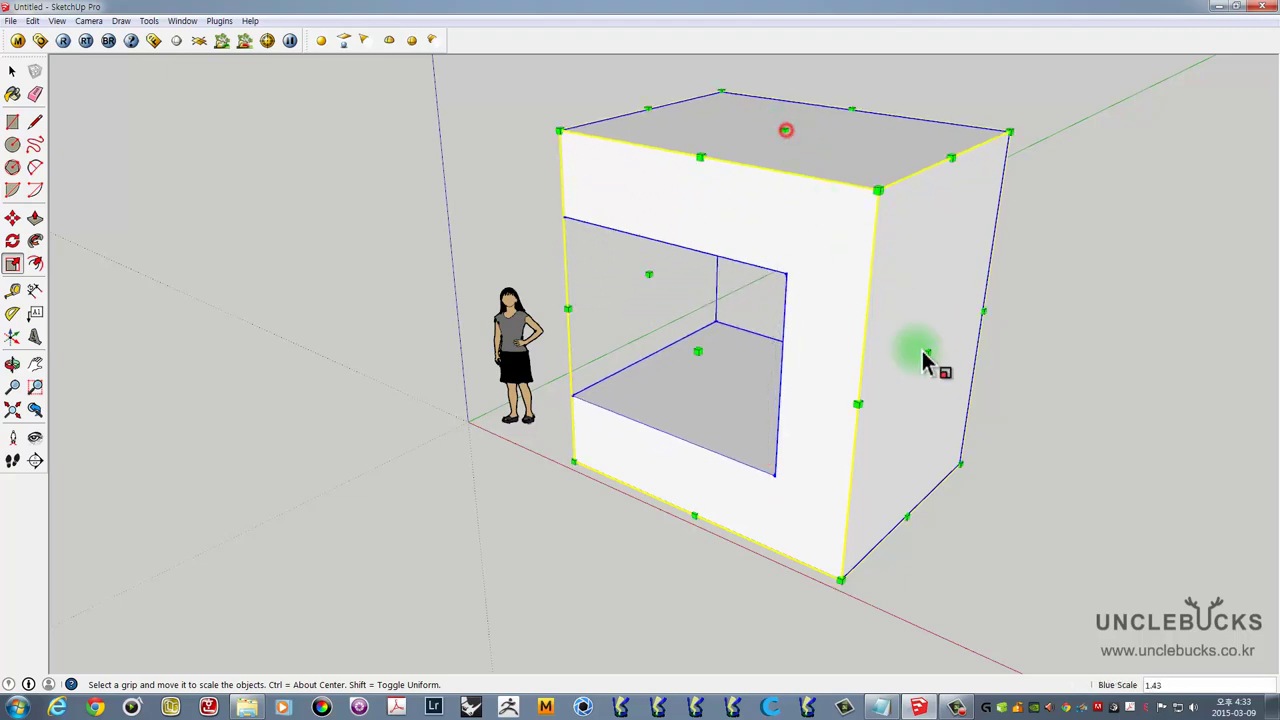
pyautogui.moveTo(925, 350); pyautogui.dragTo(1150, 406)
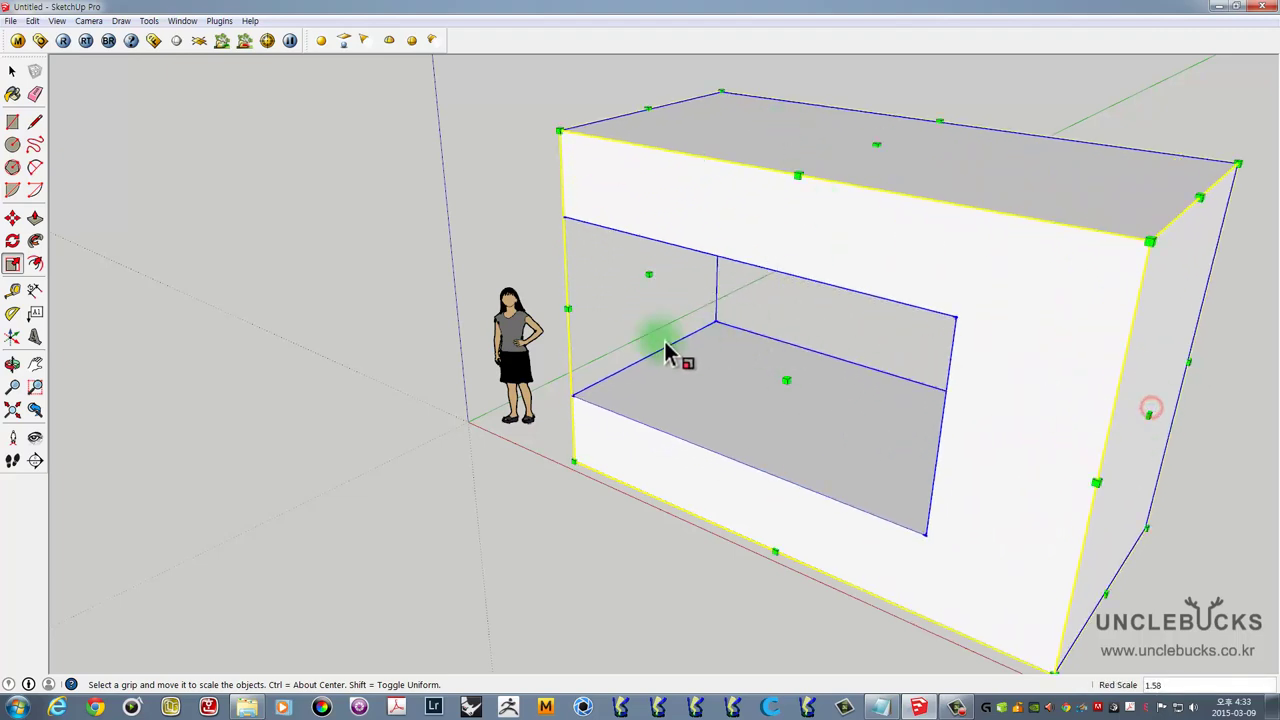
pyautogui.moveTo(786, 380); pyautogui.dragTo(880, 323)
pyautogui.moveTo(943, 323); pyautogui.dragTo(820, 343, button='middle')
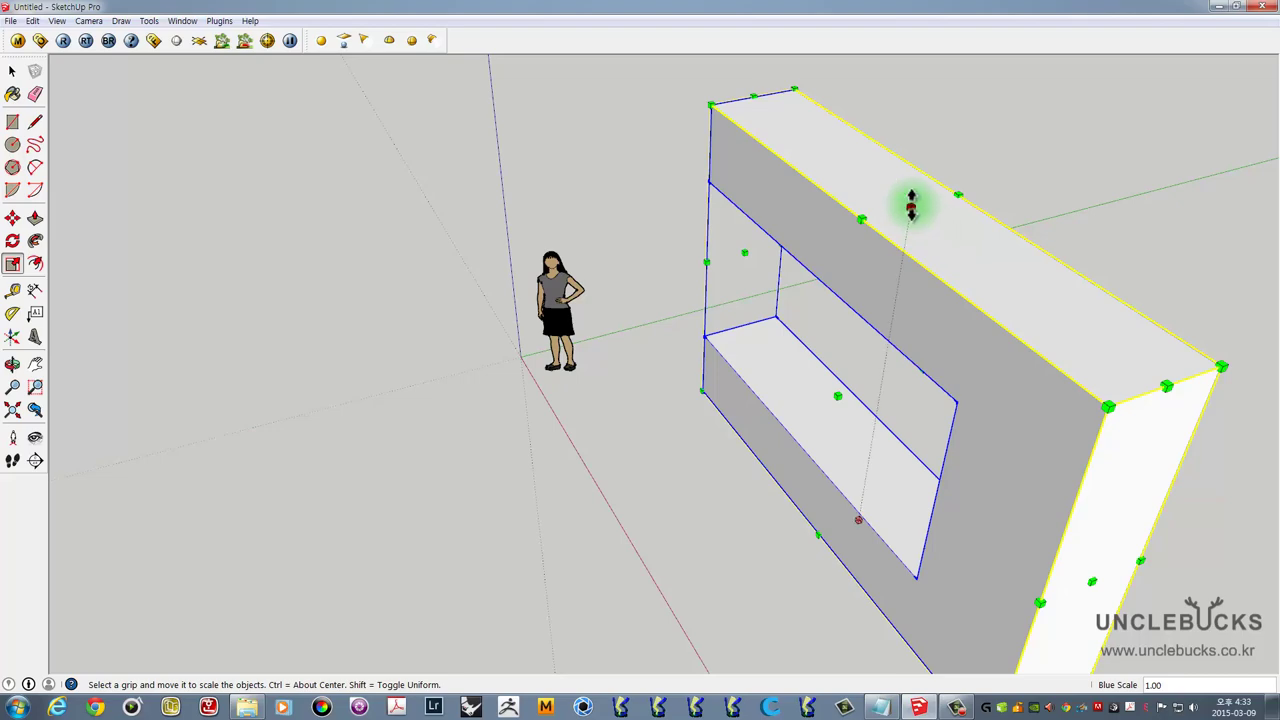
pyautogui.moveTo(911, 206); pyautogui.dragTo(850, 378)
pyautogui.moveTo(891, 380)
pyautogui.mouseDown(button='middle')
pyautogui.moveTo(649, 363)
pyautogui.moveTo(920, 351)
pyautogui.moveTo(857, 312)
pyautogui.moveTo(836, 340)
pyautogui.mouseUp(button='middle')
pyautogui.press('space')
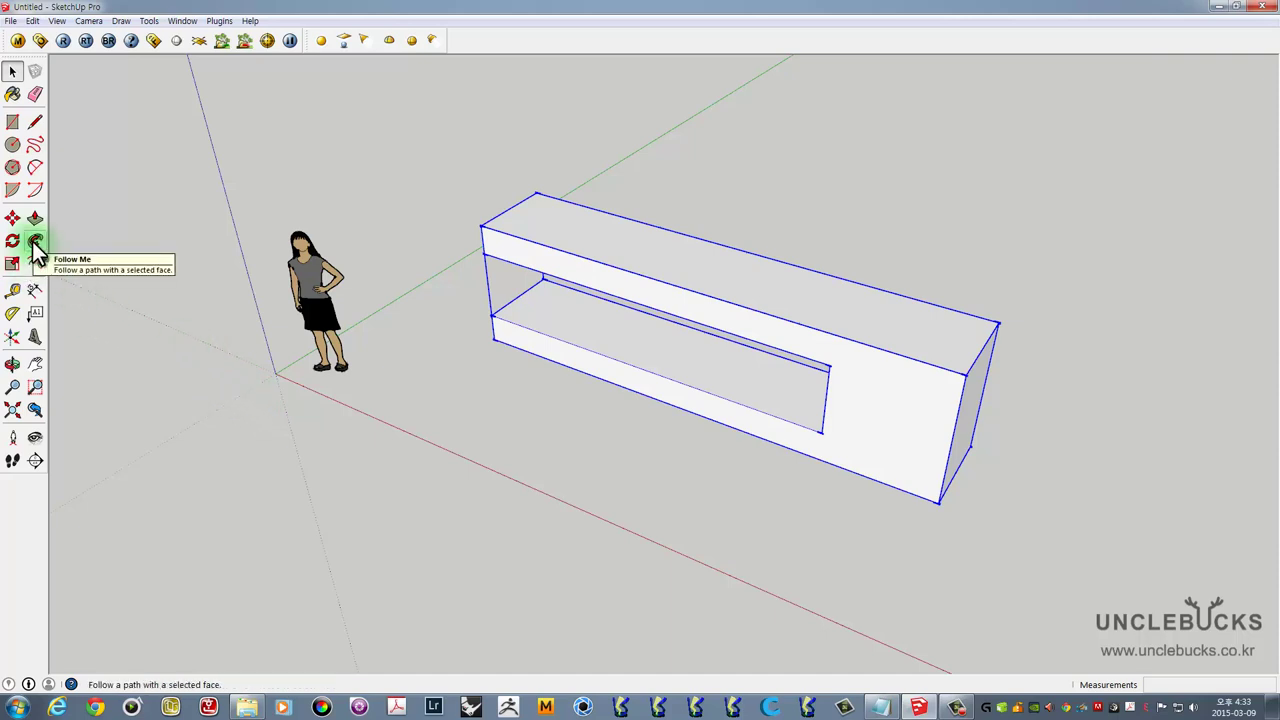
# - Open the frame group for editing and view its end
pyautogui.moveTo(506, 394)
pyautogui.mouseDown(button='middle')
pyautogui.moveTo(634, 434)
pyautogui.moveTo(597, 250)
pyautogui.mouseUp(button='middle')
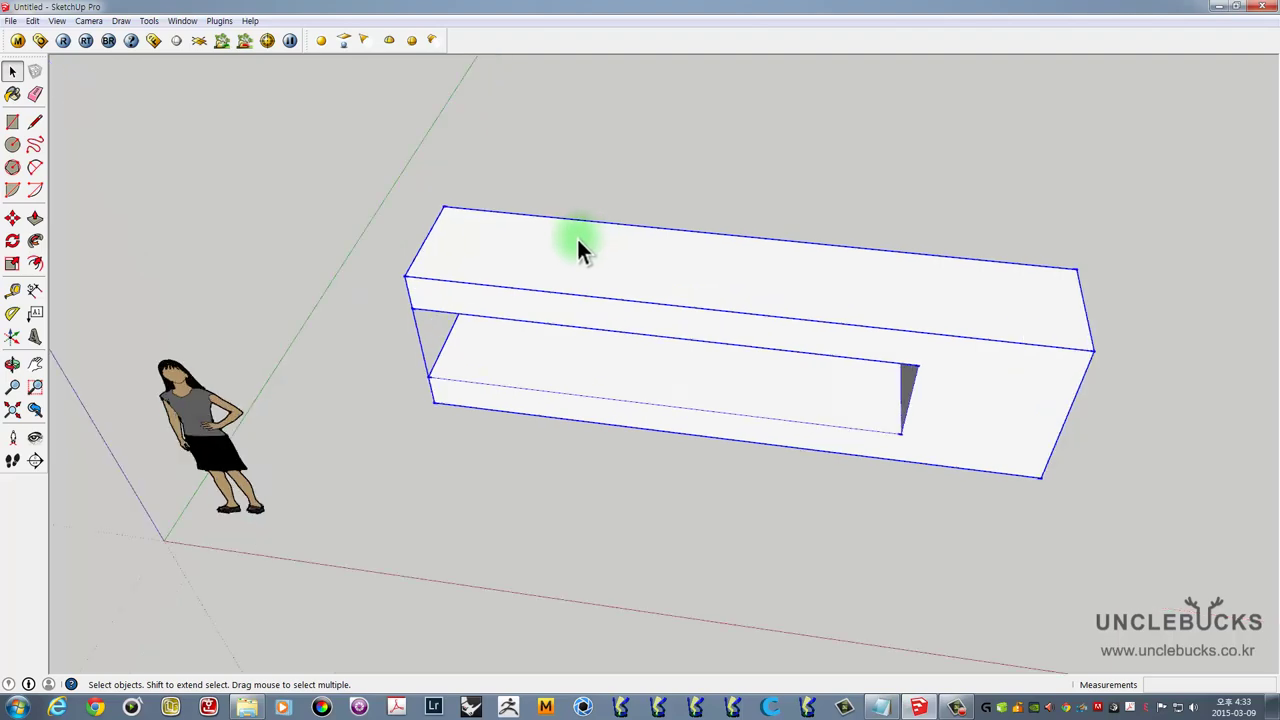
pyautogui.scroll(3, 572, 236)
pyautogui.doubleClick(562, 249)
pyautogui.scroll(-2, 575, 225)
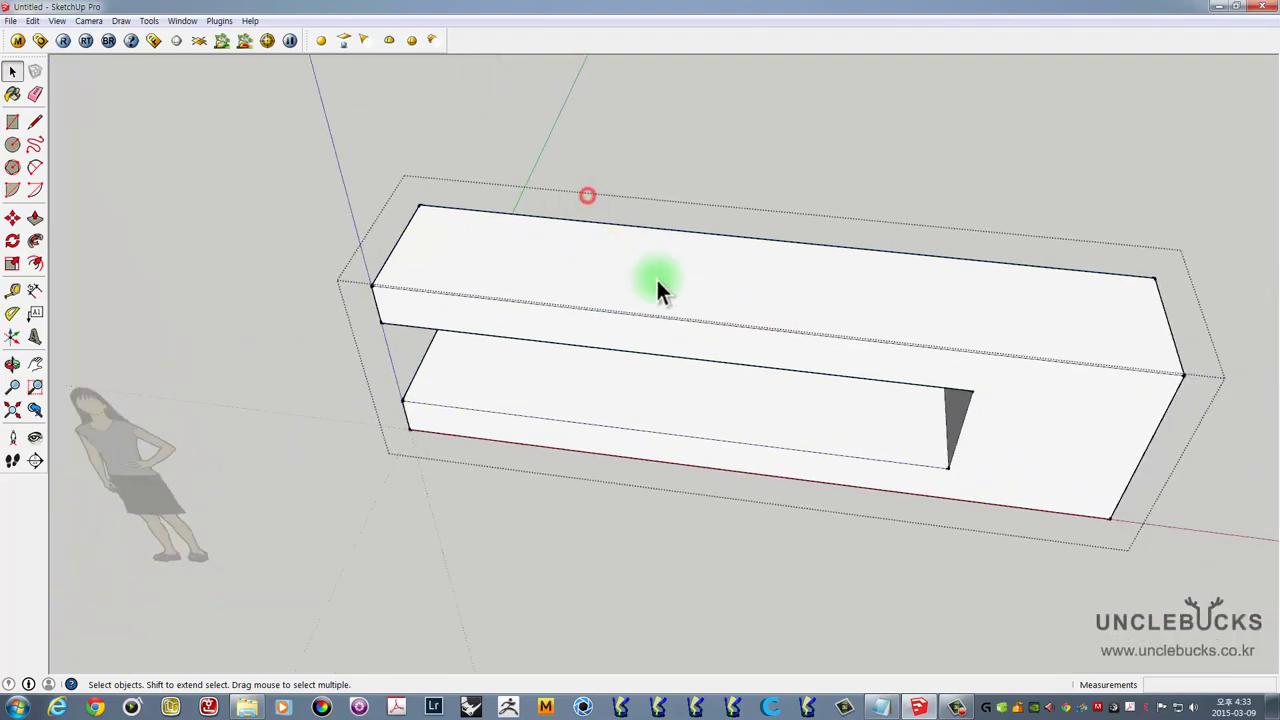
pyautogui.moveTo(657, 281); pyautogui.dragTo(530, 302, button='middle')
pyautogui.moveTo(744, 266); pyautogui.dragTo(258, 333, button='middle')
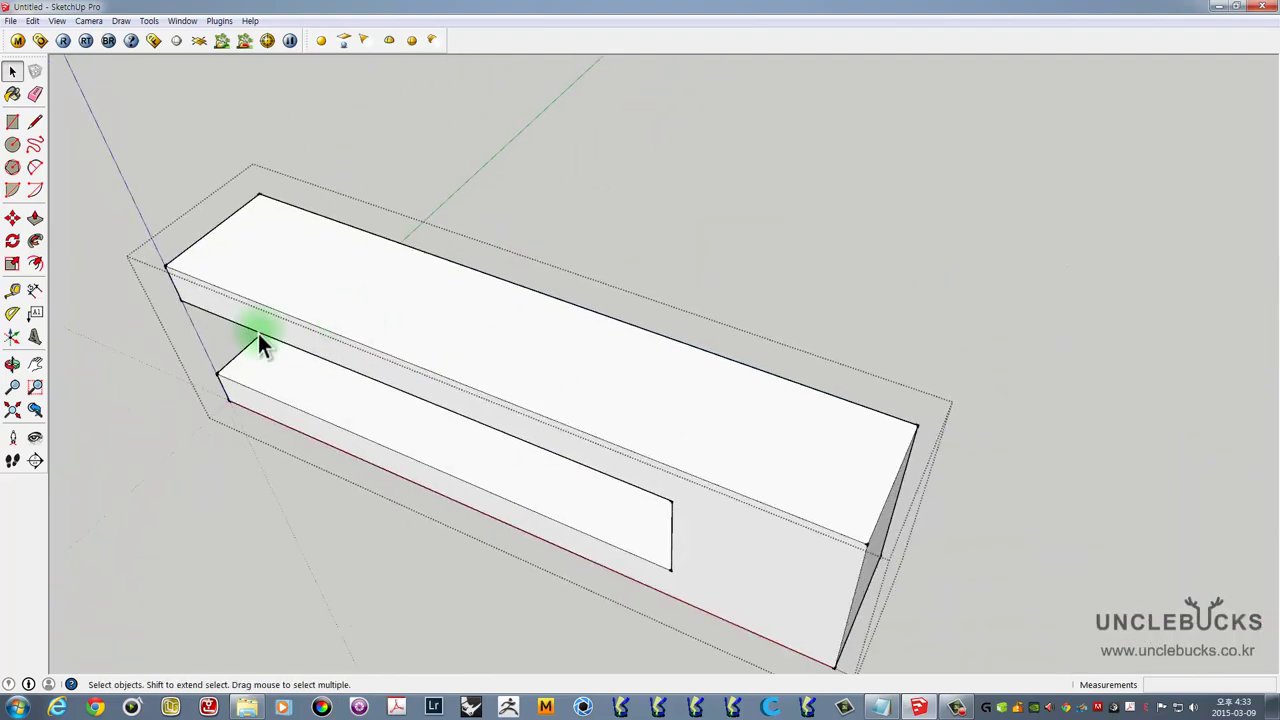
# - Offset the top face inward by 200, then add a second 100 outline inside it
pyautogui.click(35, 265)
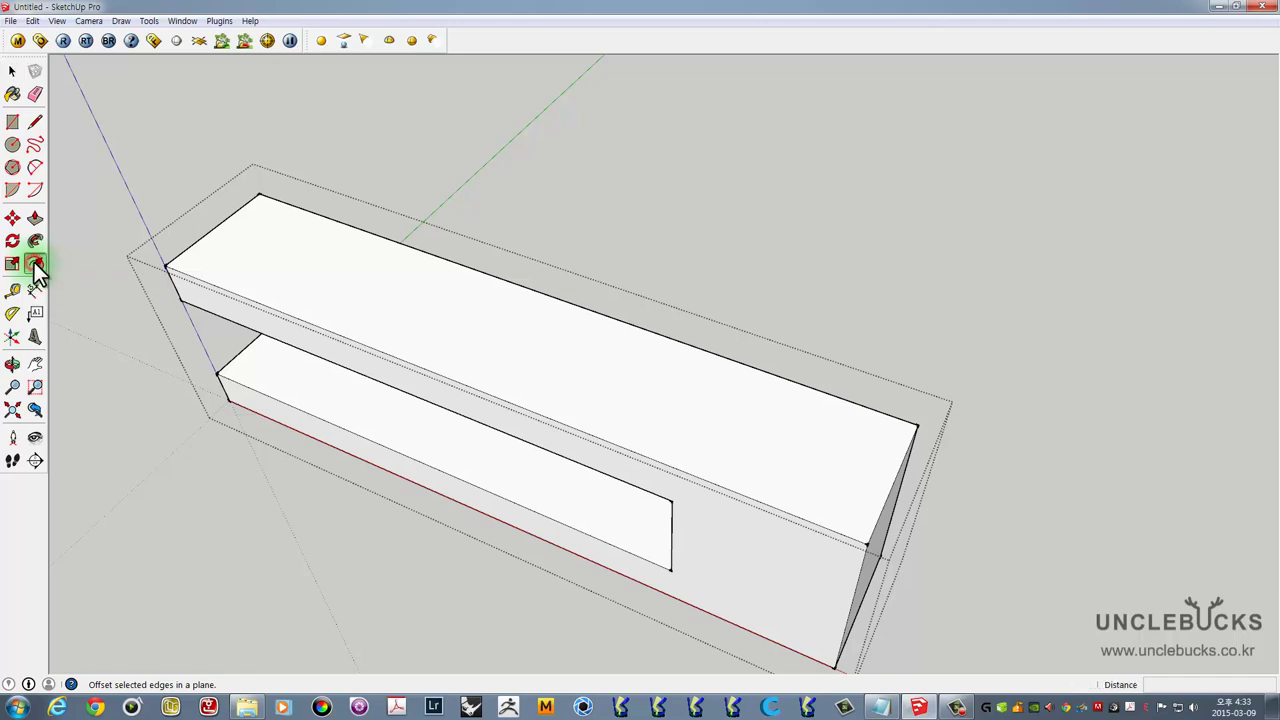
pyautogui.click(186, 273)
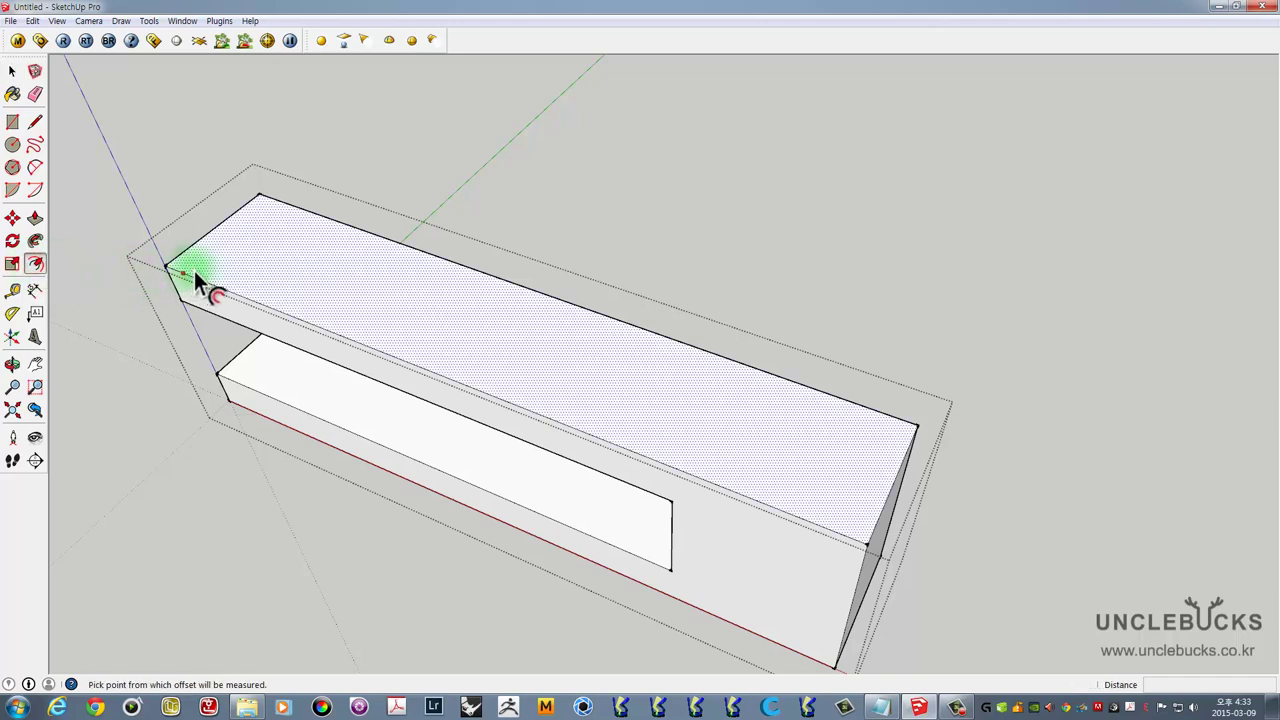
pyautogui.click(253, 285)
pyautogui.write('200')
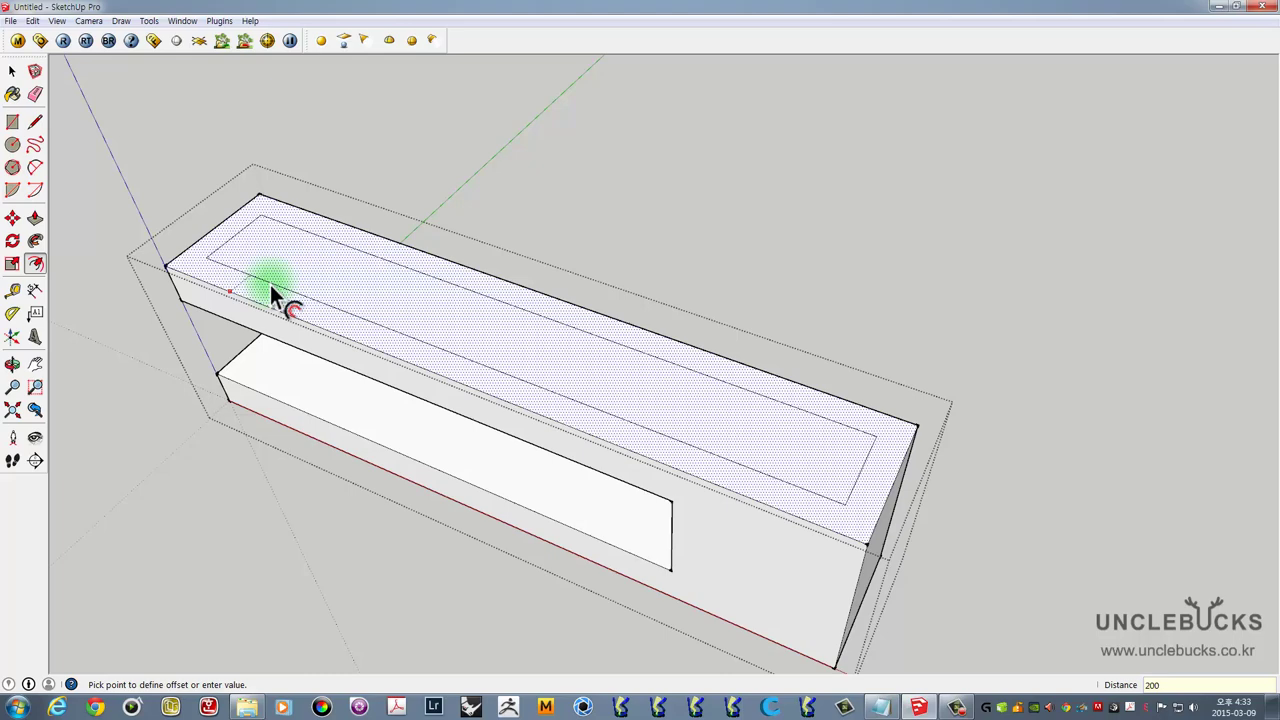
pyautogui.press('Return')
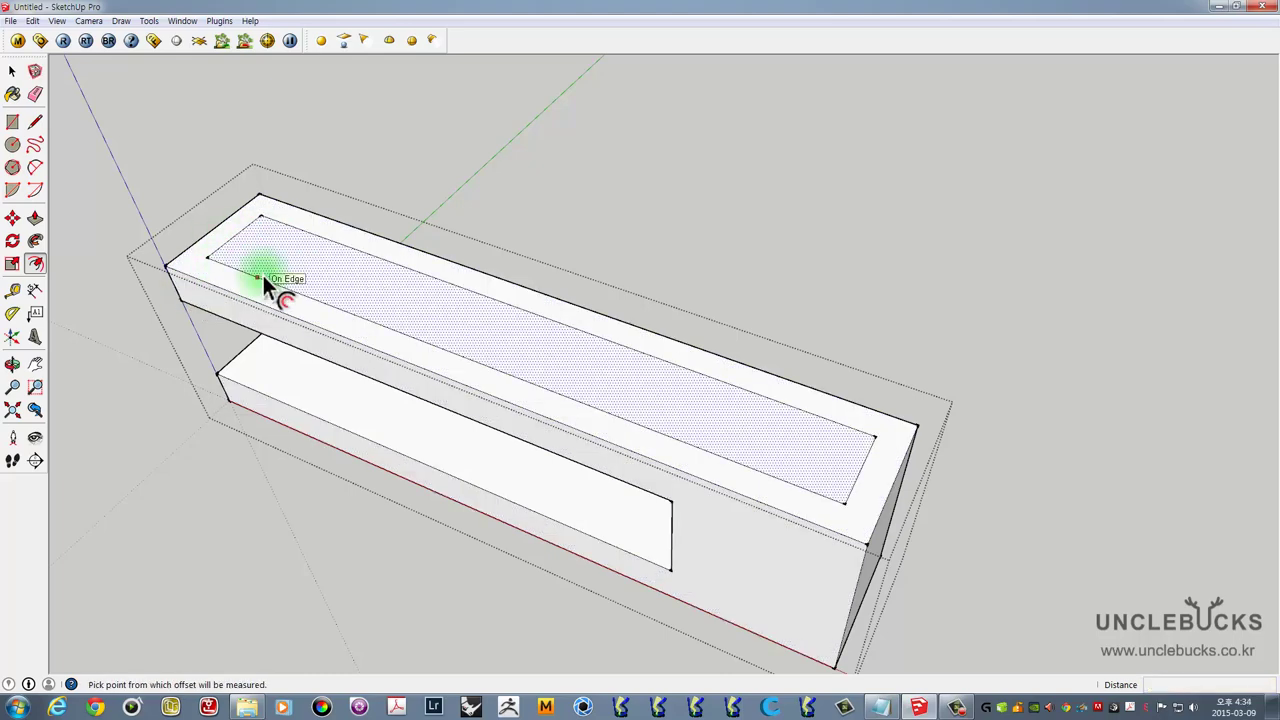
pyautogui.click(236, 270)
pyautogui.write('100')
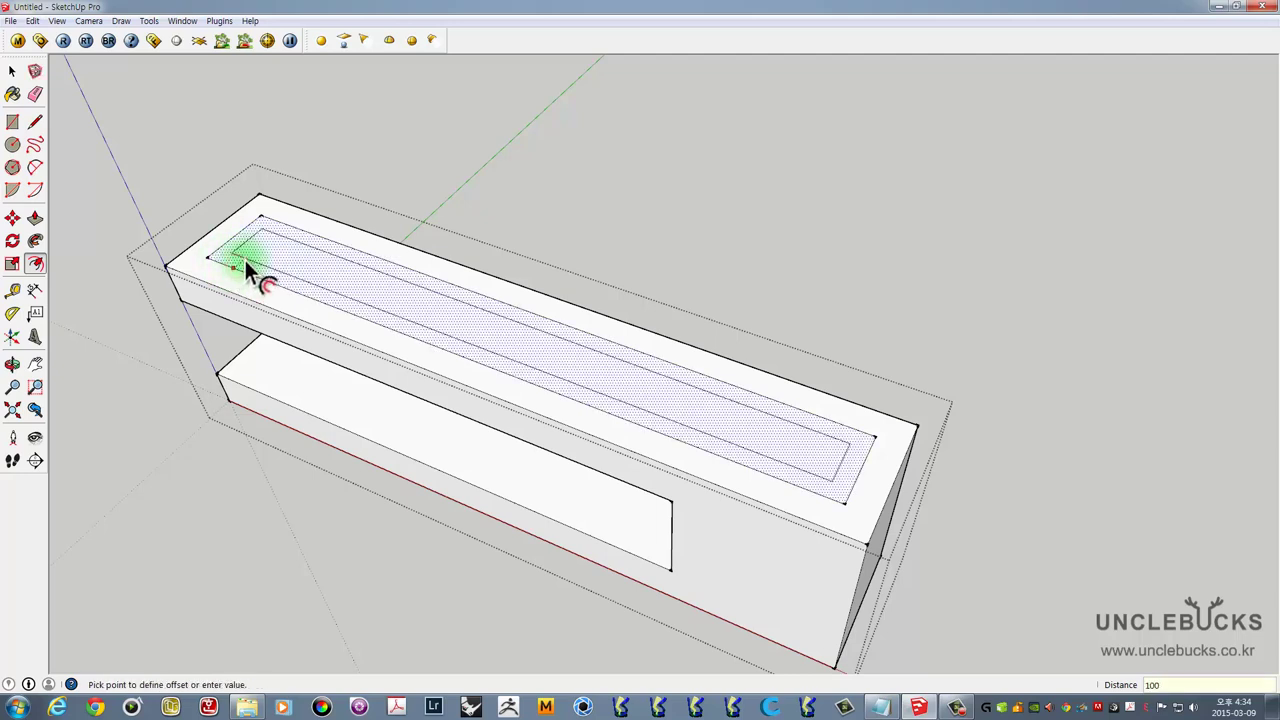
pyautogui.press('Return')
# - Raise the ring between the two outlines 124mm into a rim
pyautogui.moveTo(245, 260); pyautogui.dragTo(497, 245, button='middle')
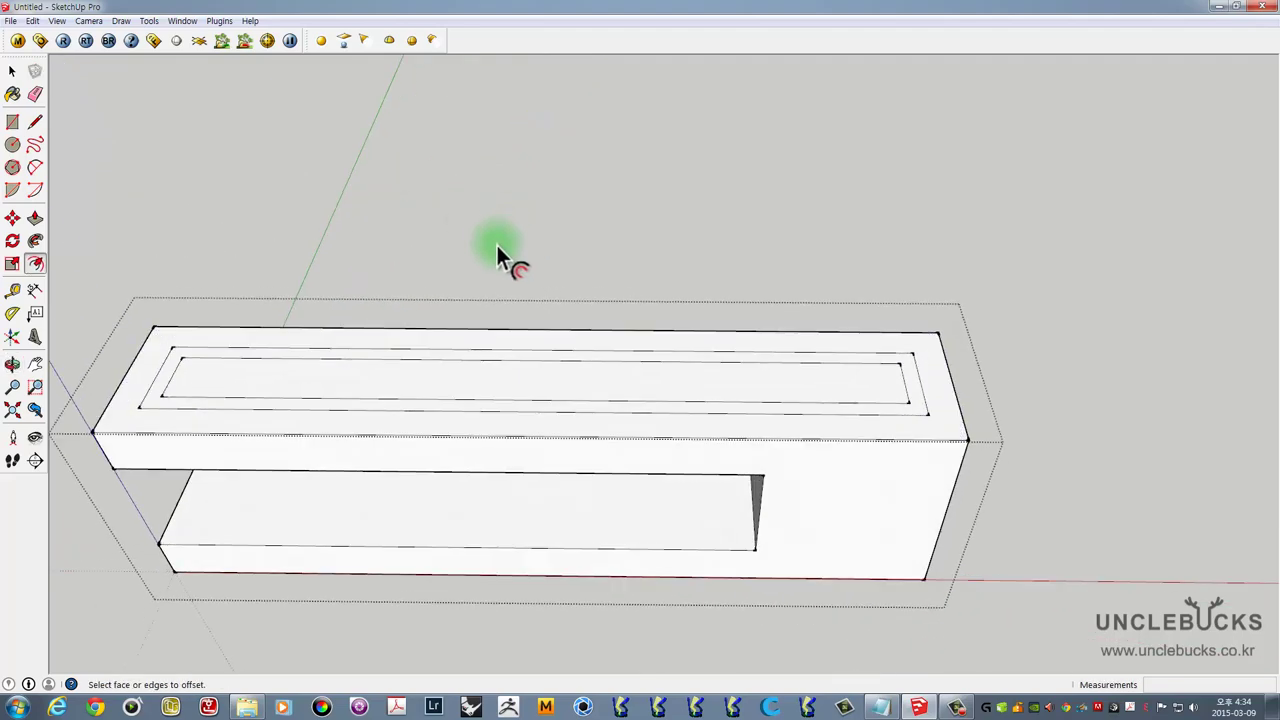
pyautogui.moveTo(493, 293); pyautogui.dragTo(360, 270, button='middle')
pyautogui.press('p')
pyautogui.click(251, 300)
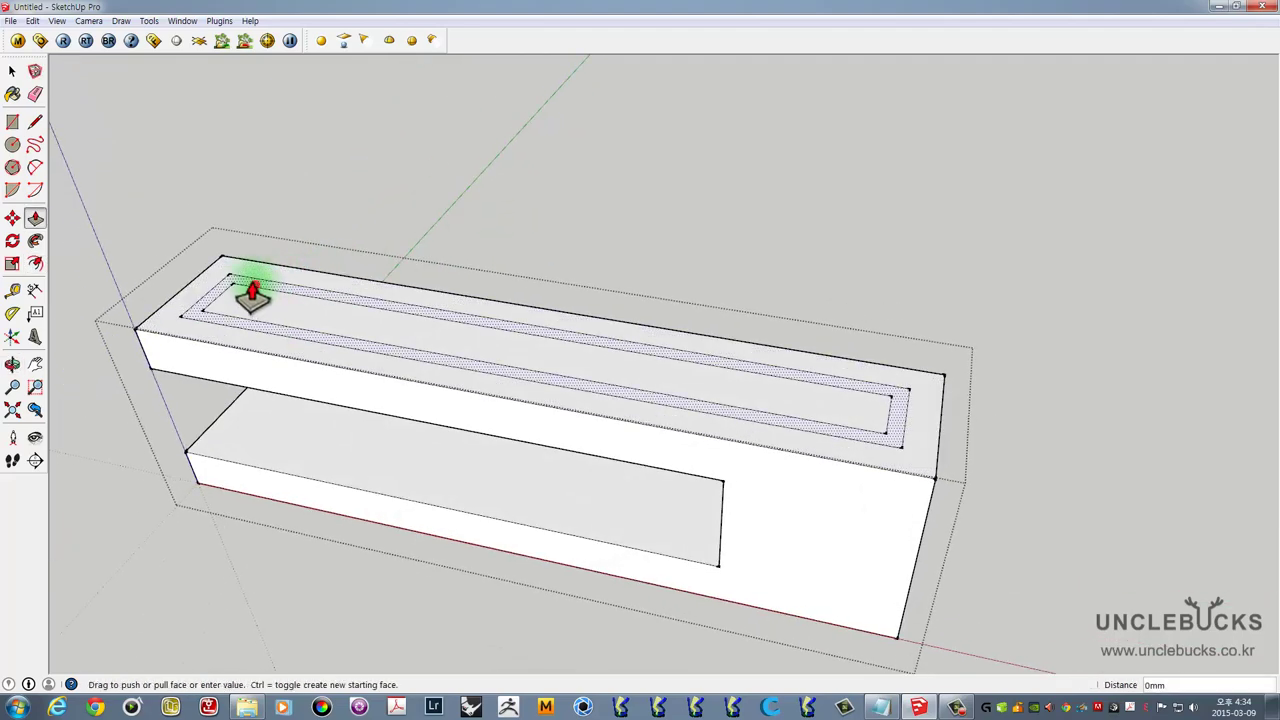
pyautogui.click(279, 285)
pyautogui.moveTo(680, 249); pyautogui.dragTo(366, 194, button='middle')
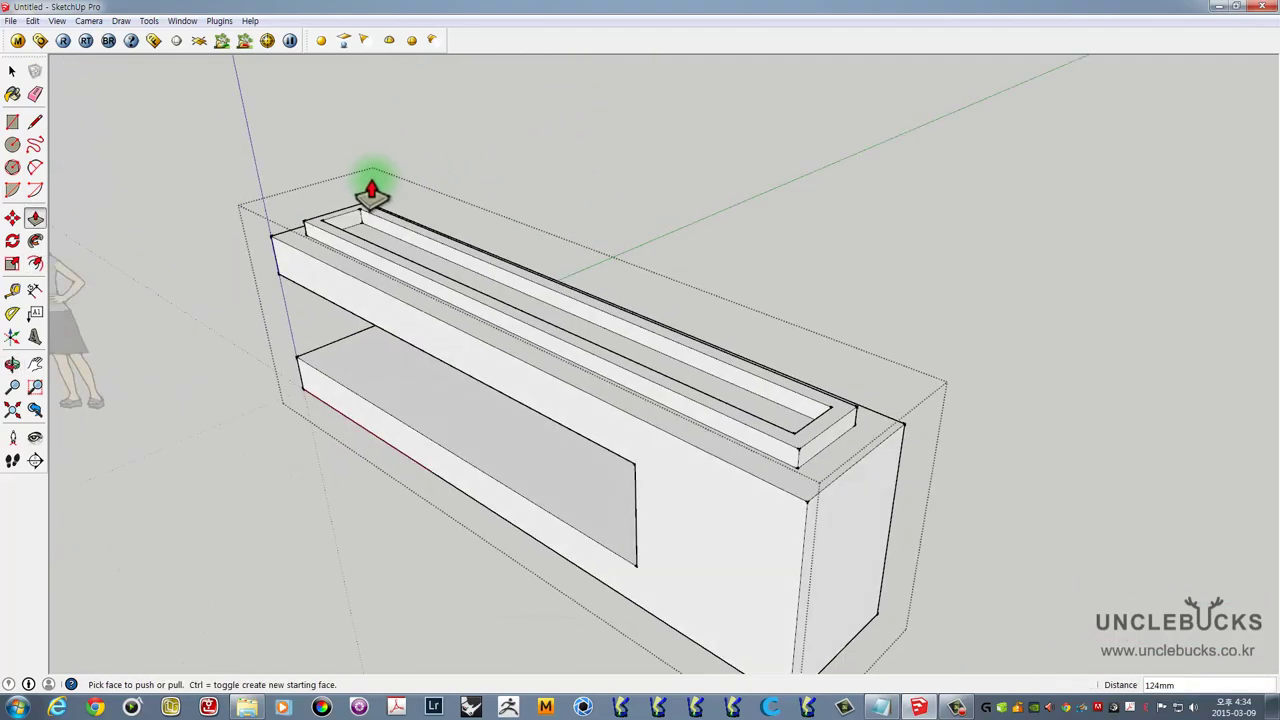
pyautogui.press('space')
# - Select all of the cabinet's geometry from a low frontal view
pyautogui.moveTo(594, 249)
pyautogui.mouseDown(button='middle')
pyautogui.moveTo(572, 183)
pyautogui.moveTo(567, 297)
pyautogui.mouseUp(button='middle')
pyautogui.moveTo(477, 303); pyautogui.dragTo(296, 308, button='middle')
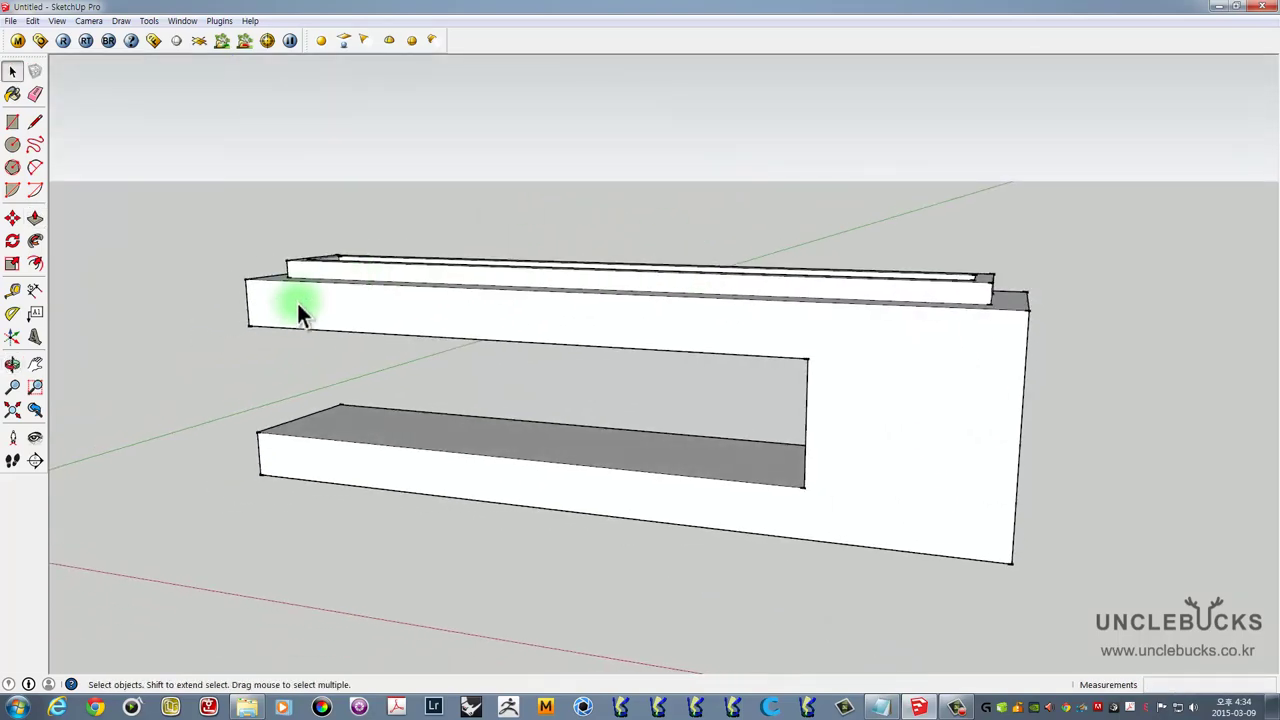
pyautogui.tripleClick(294, 310)
# - Offset the cabinet's front face inward to add an inset outline
pyautogui.click(895, 352)
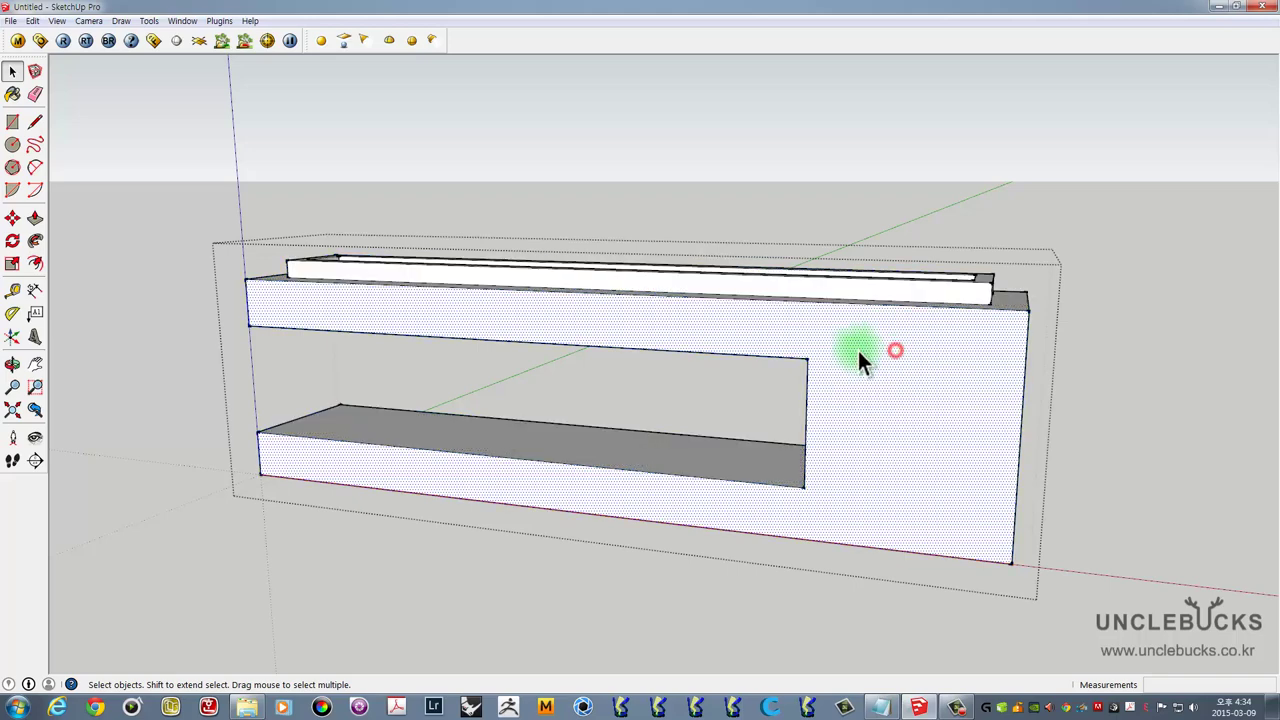
pyautogui.press('f')
pyautogui.click(887, 323)
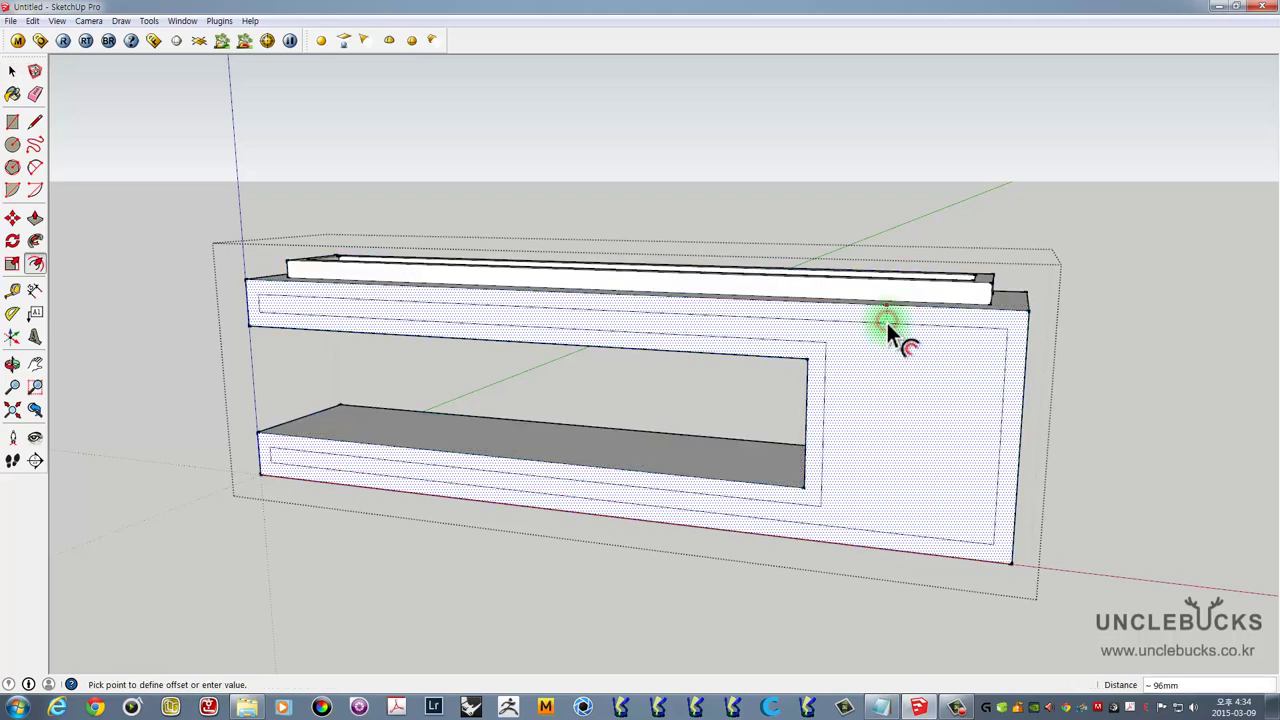
pyautogui.click(803, 345)
pyautogui.moveTo(803, 345); pyautogui.dragTo(898, 397, button='middle')
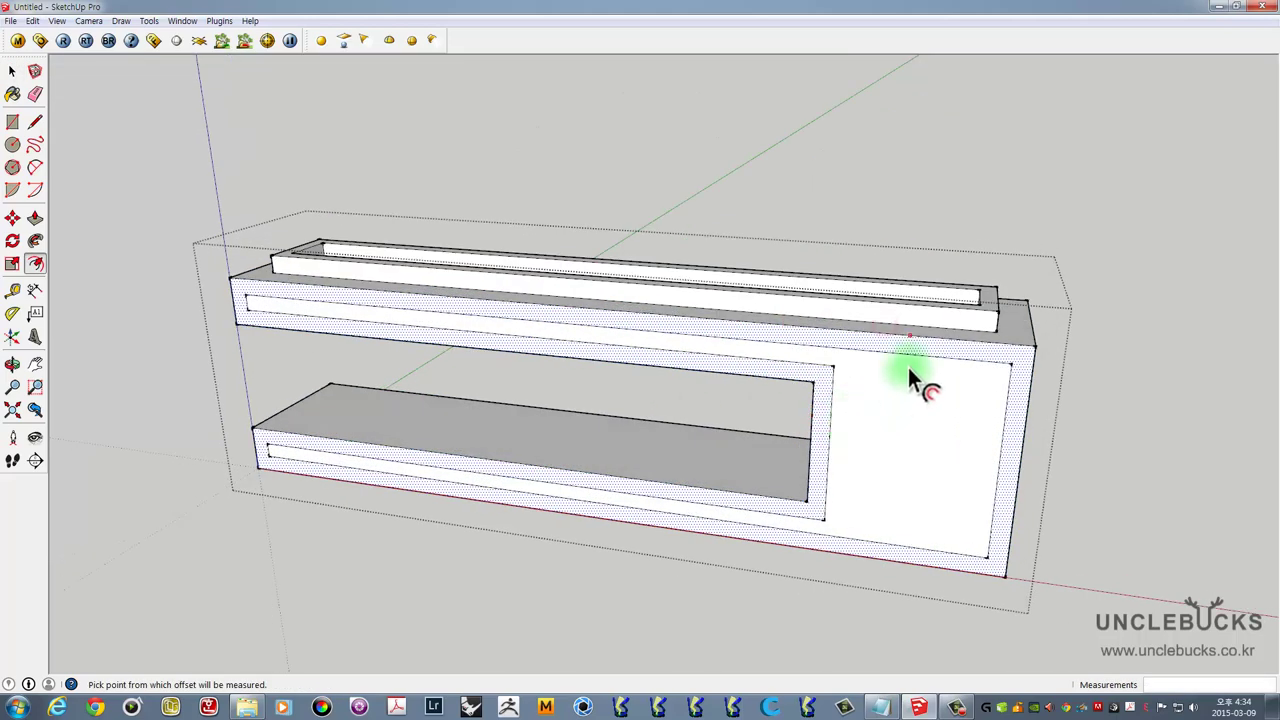
pyautogui.scroll(3, 855, 345)
pyautogui.scroll(-2, 848, 345)
pyautogui.scroll(3, 849, 350)
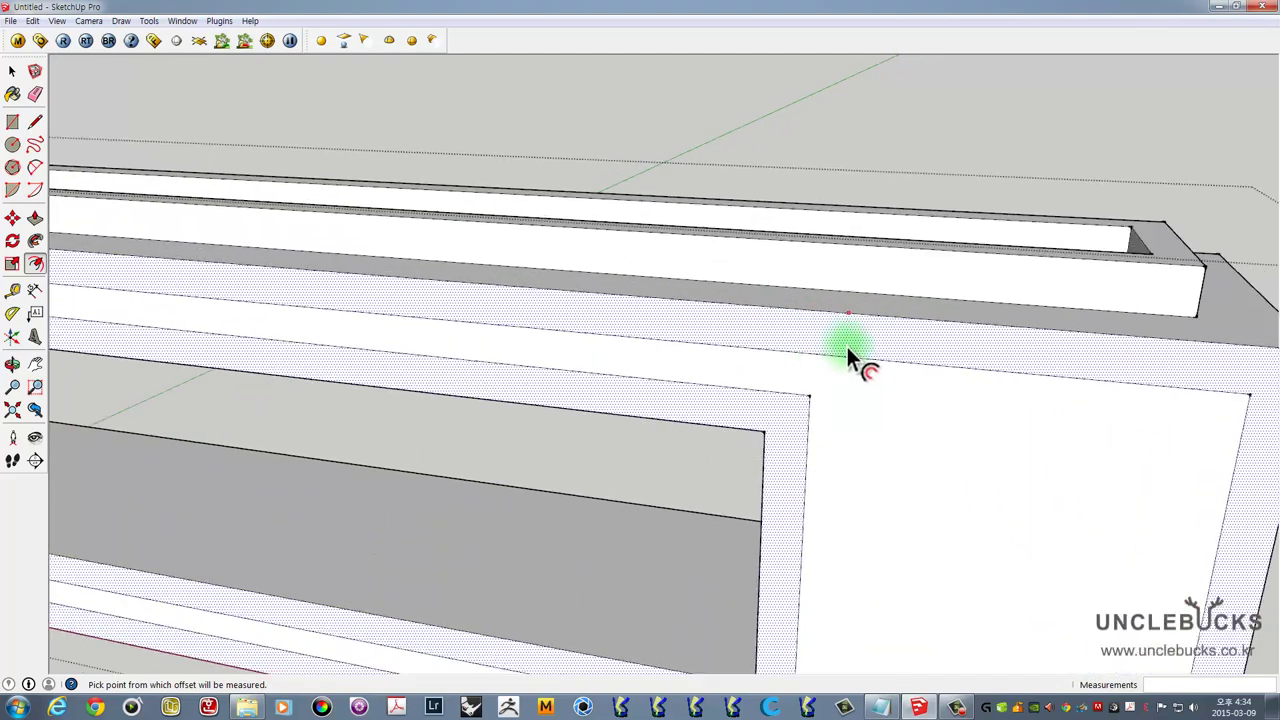
pyautogui.scroll(-3, 847, 347)
pyautogui.scroll(2, 795, 305)
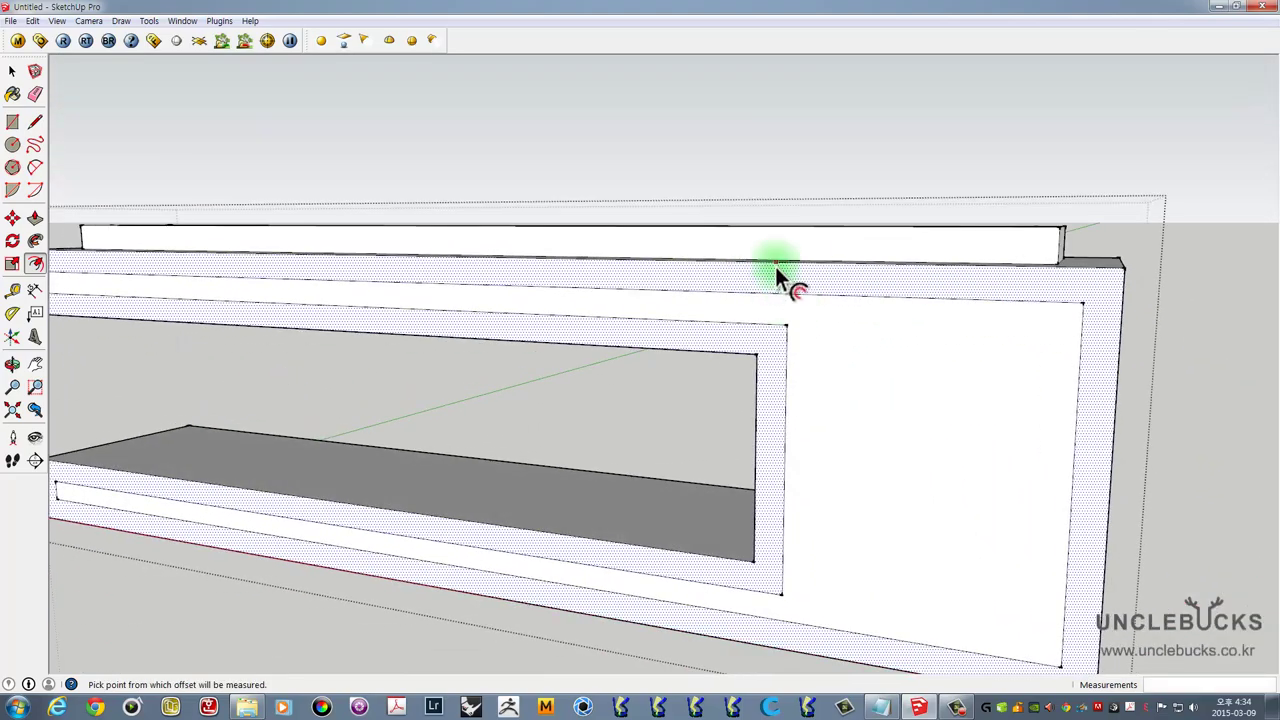
pyautogui.scroll(1, 777, 273)
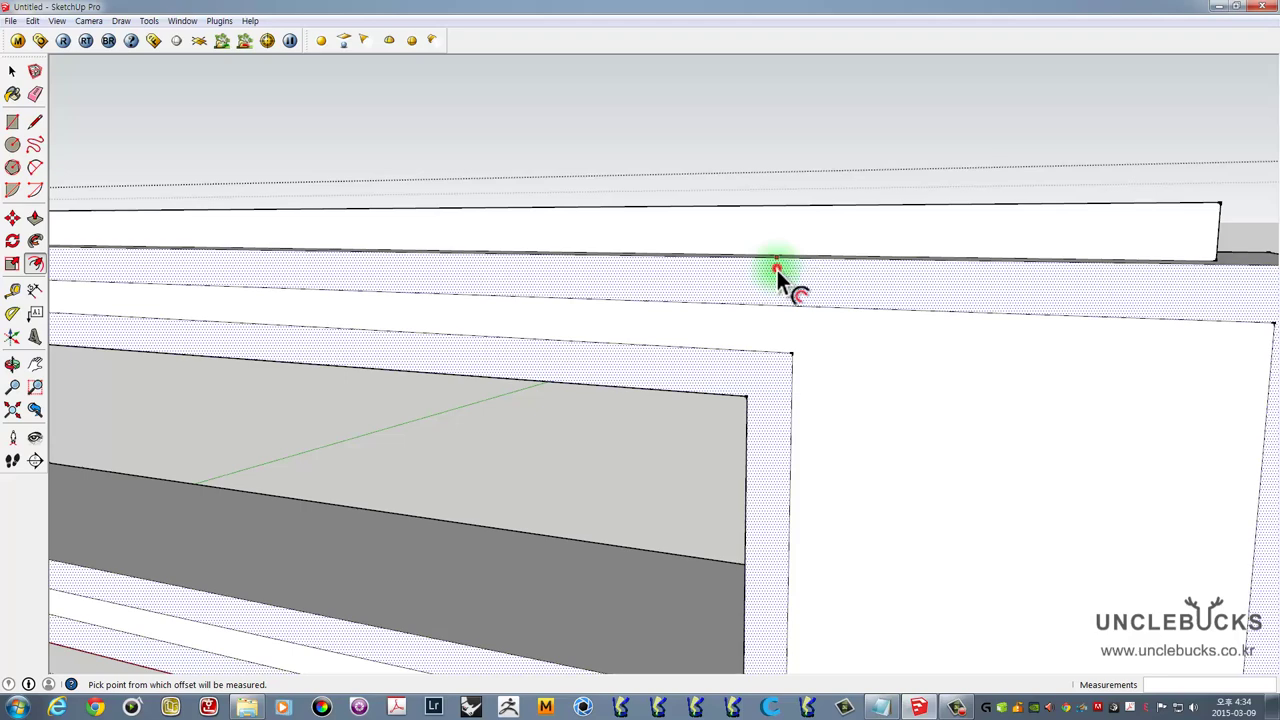
# - Add a narrow inset line from the top edge and a 29mm outline around the opening
pyautogui.click(777, 273)
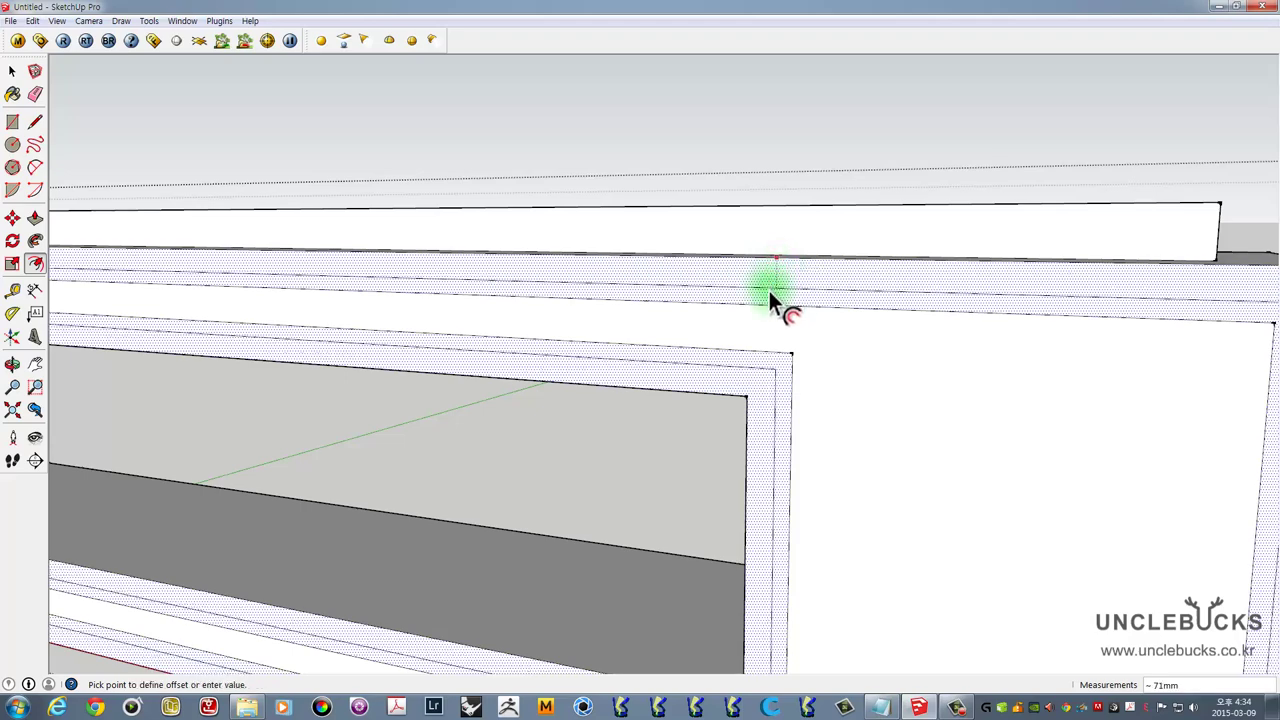
pyautogui.click(767, 269)
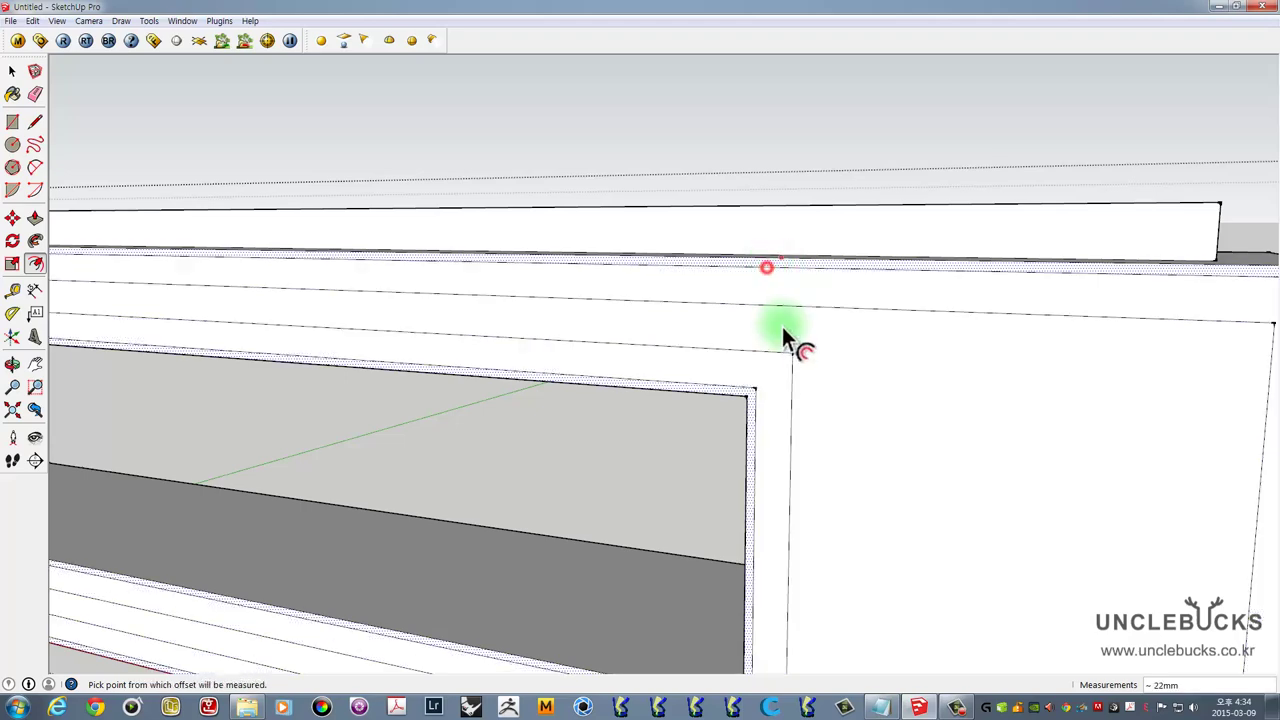
pyautogui.press('space')
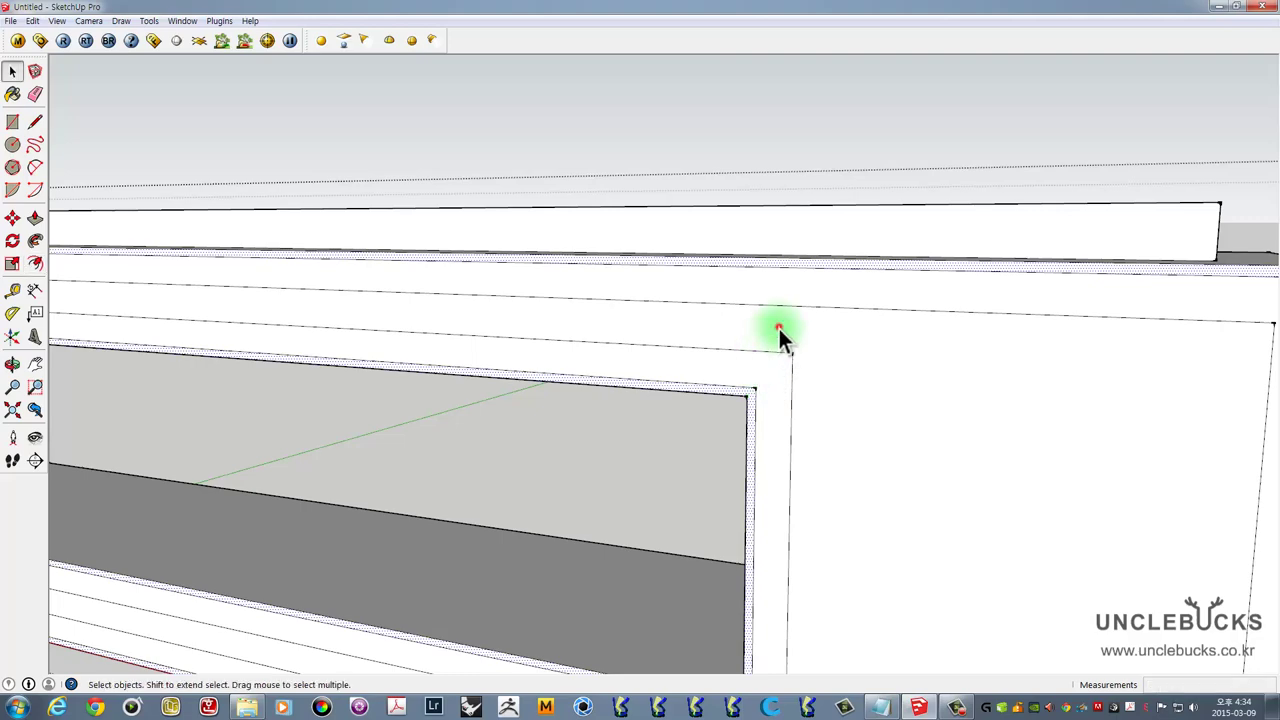
pyautogui.click(778, 330)
pyautogui.press('f')
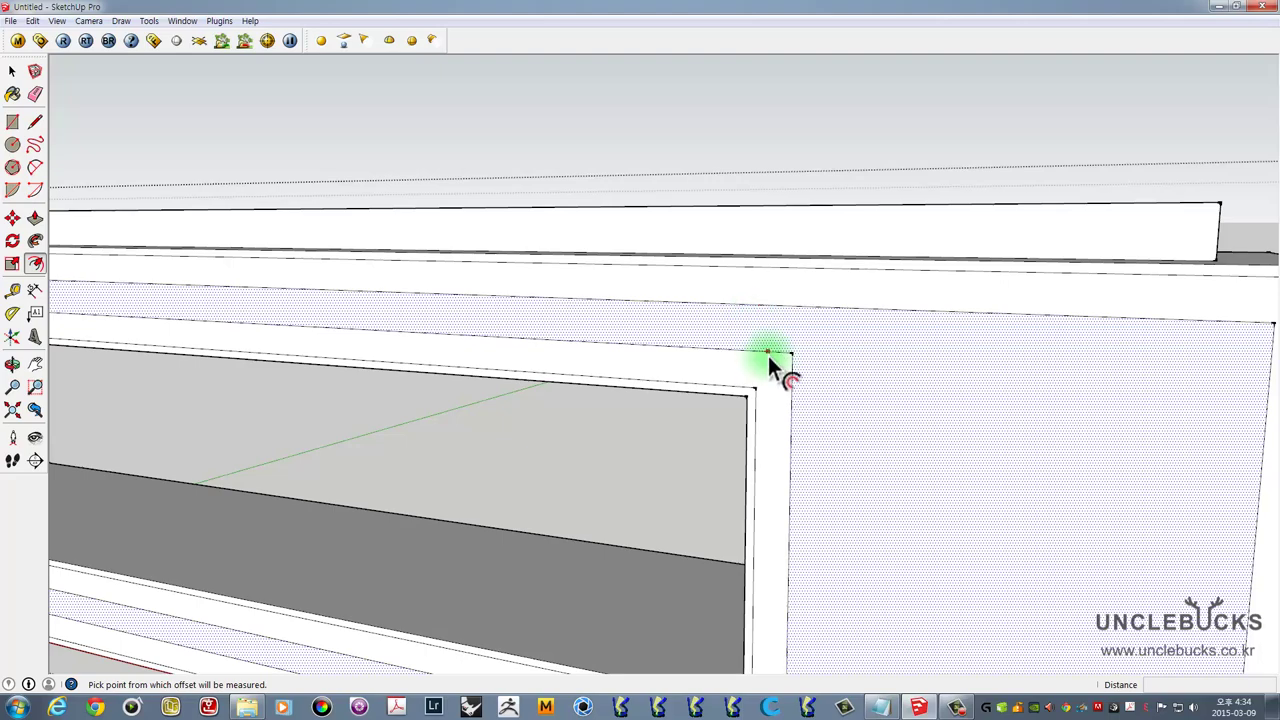
pyautogui.click(768, 356)
pyautogui.click(764, 364)
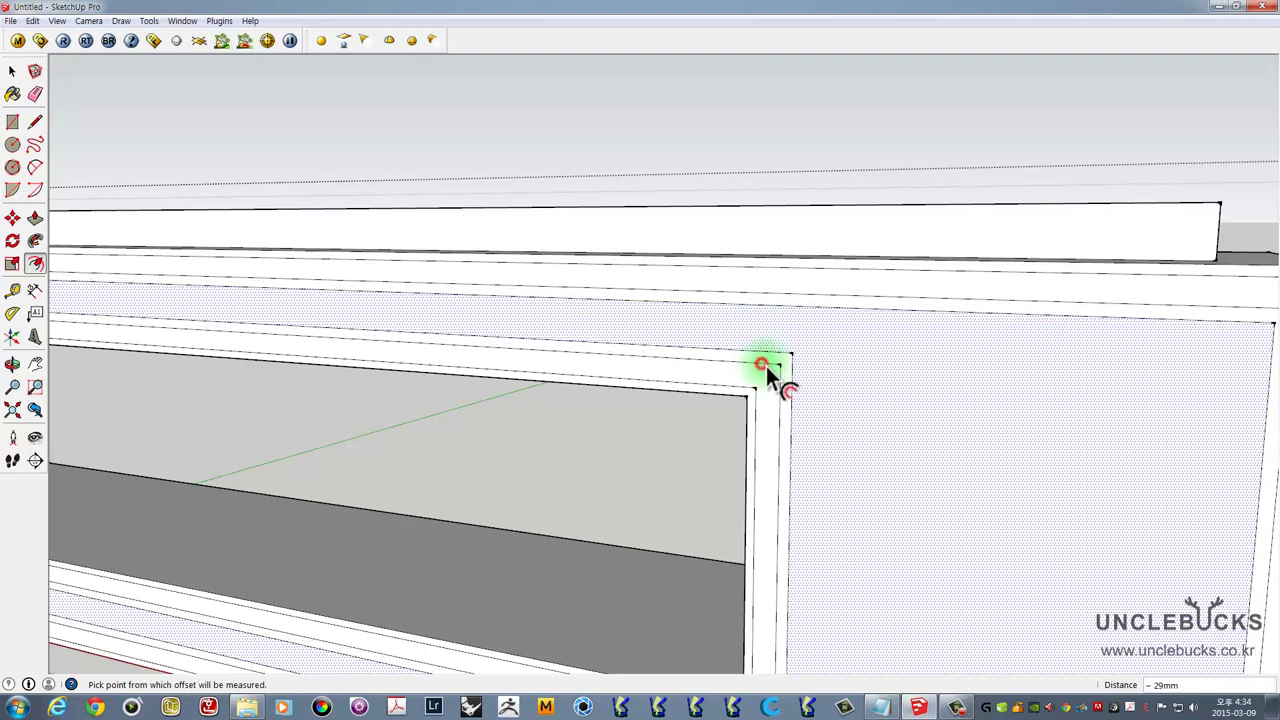
# - Orbit and zoom out to view the whole cabinet from the front
pyautogui.scroll(-3, 766, 366)
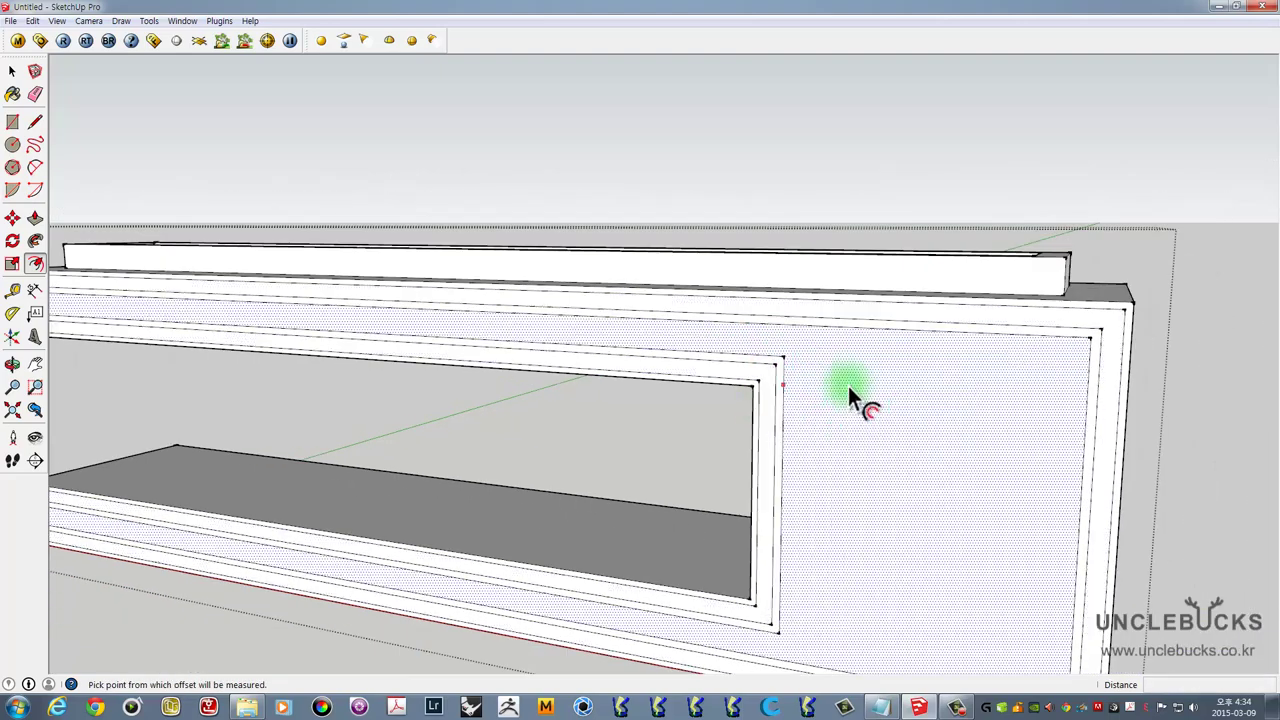
pyautogui.moveTo(851, 394); pyautogui.dragTo(1070, 318, button='middle')
pyautogui.scroll(-3, 1070, 318)
pyautogui.moveTo(994, 329); pyautogui.dragTo(748, 337, button='middle')
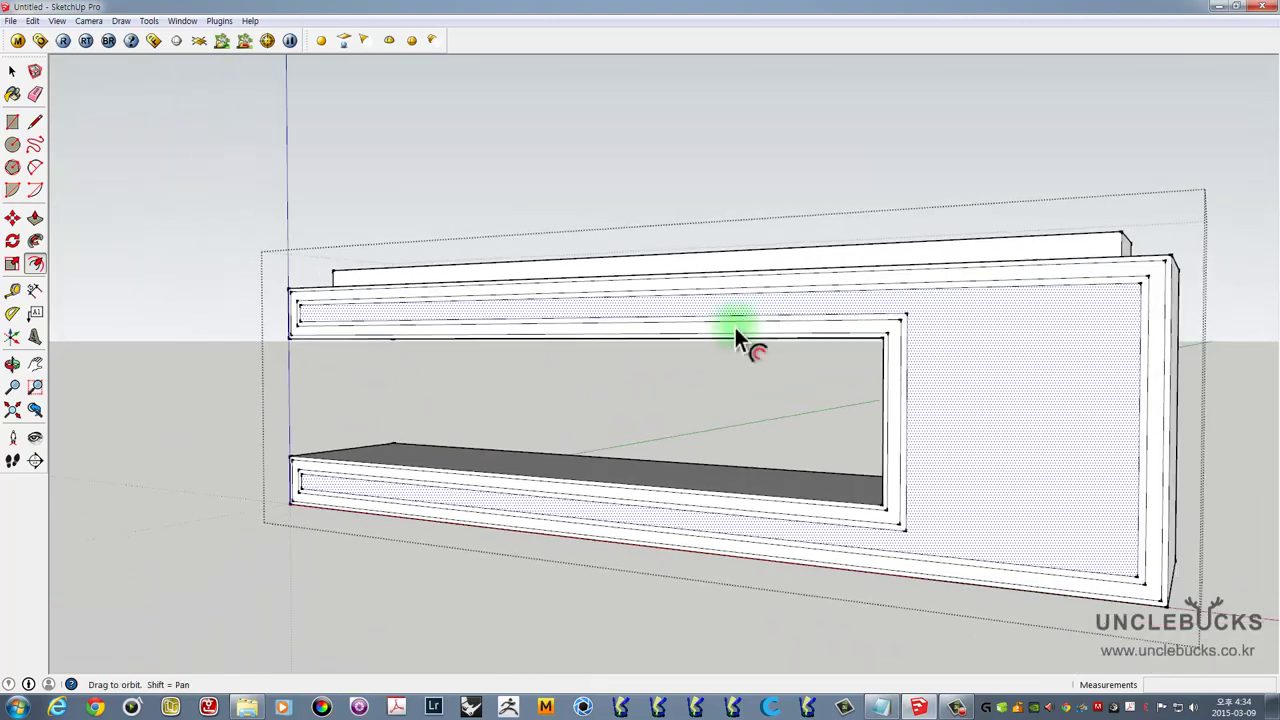
pyautogui.scroll(-2, 903, 366)
pyautogui.press('space')
pyautogui.scroll(-3, 924, 442)
pyautogui.scroll(-2, 923, 440)
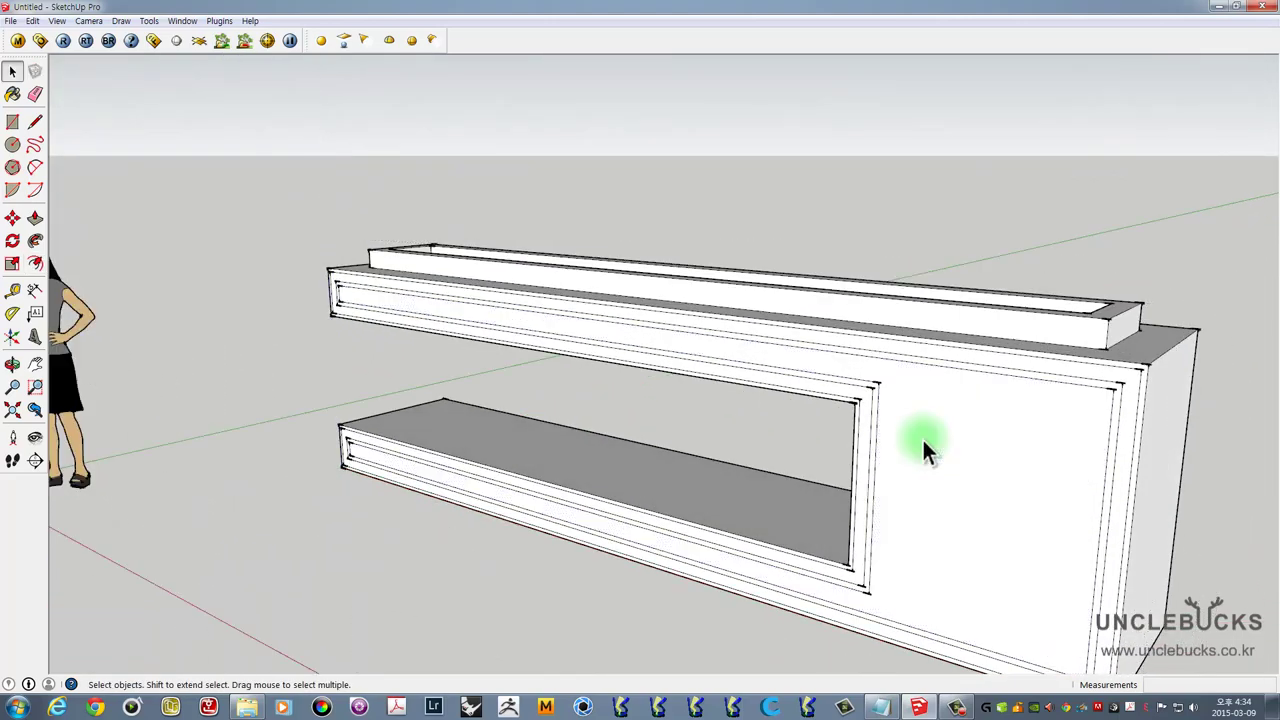
pyautogui.scroll(-2, 893, 425)
pyautogui.scroll(-2, 929, 385)
pyautogui.moveTo(929, 385); pyautogui.dragTo(741, 412, button='middle')
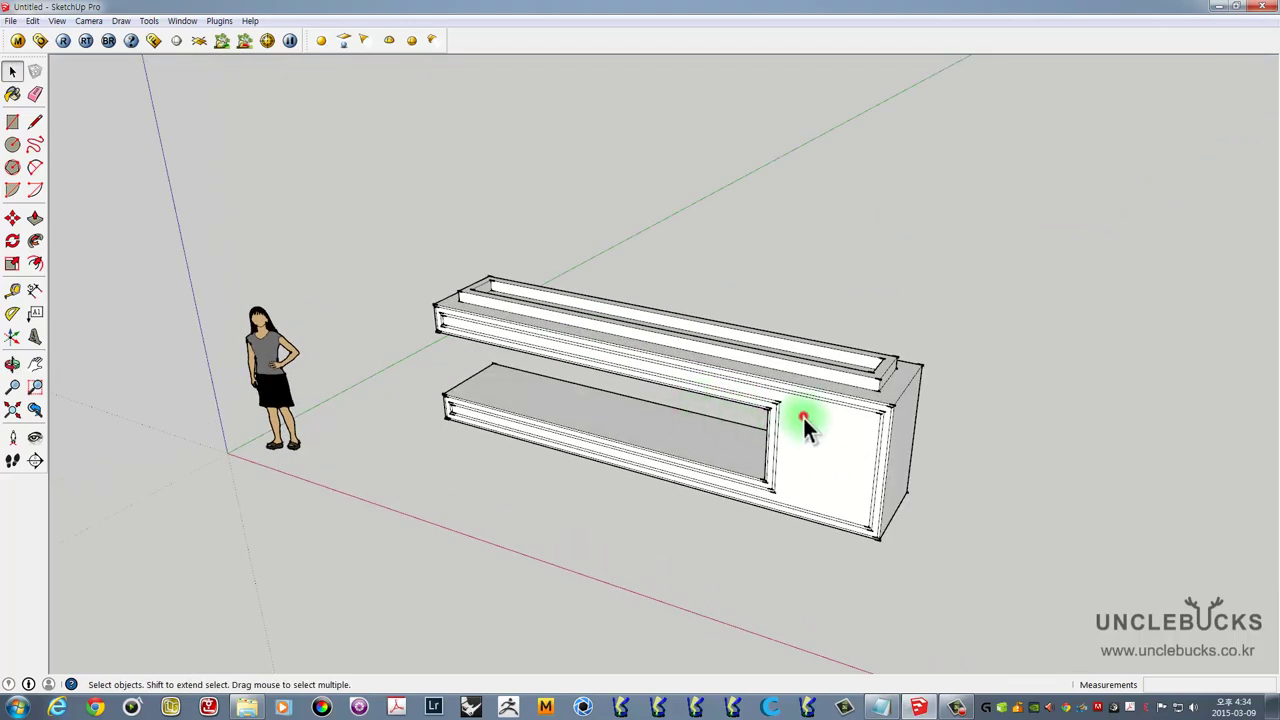
# - Delete the cabinet and draw a 2570mm × 1729mm rectangle on the ground
pyautogui.click(803, 418)
pyautogui.press('Delete')
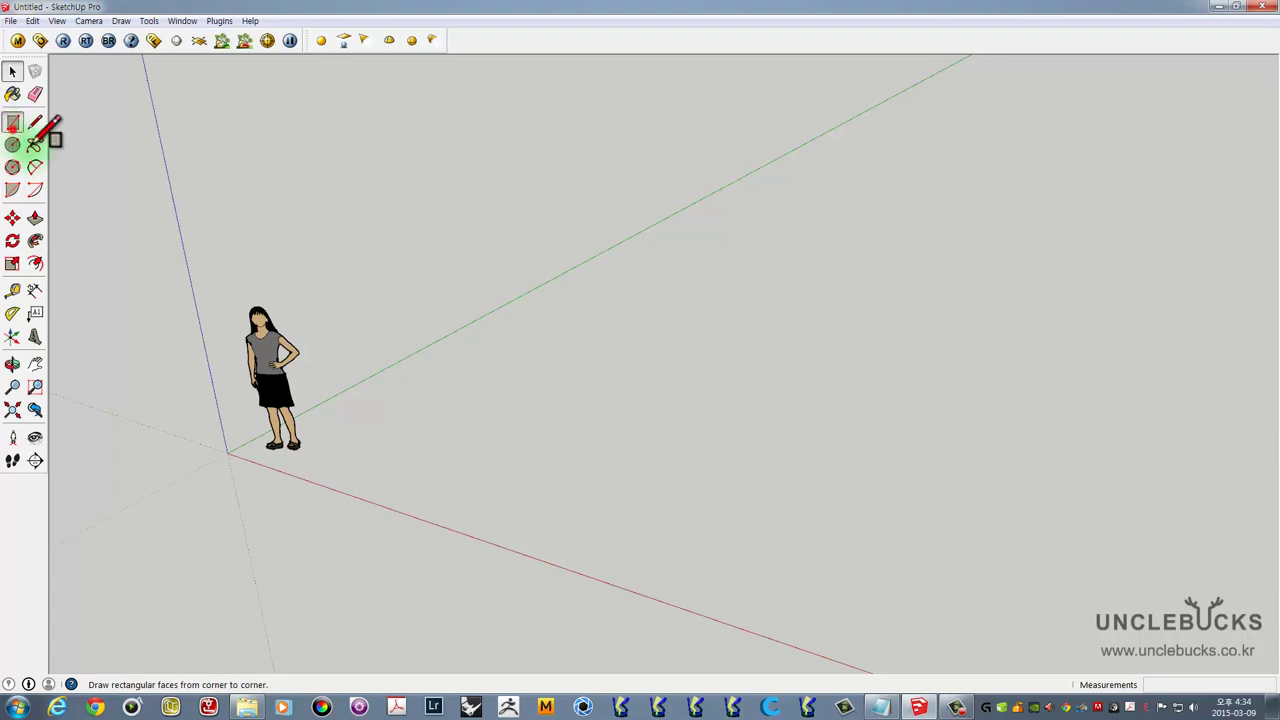
pyautogui.click(12, 121)
pyautogui.moveTo(536, 430); pyautogui.dragTo(675, 565)
pyautogui.click(675, 565)
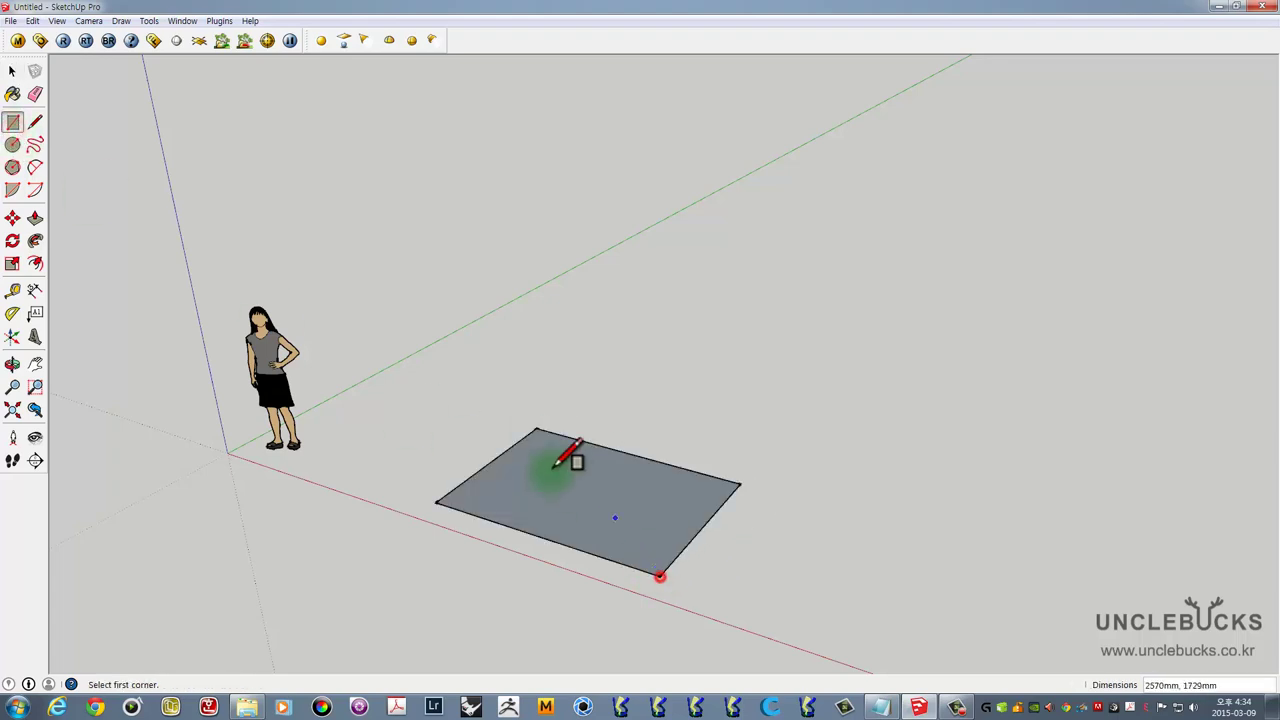
pyautogui.moveTo(571, 457)
pyautogui.mouseDown(button='middle')
pyautogui.moveTo(787, 424)
pyautogui.moveTo(808, 443)
pyautogui.moveTo(763, 391)
pyautogui.moveTo(742, 478)
pyautogui.mouseUp(button='middle')
# - Delete the rectangle's face, leaving only its outline edges
pyautogui.press('space')
pyautogui.click(712, 462)
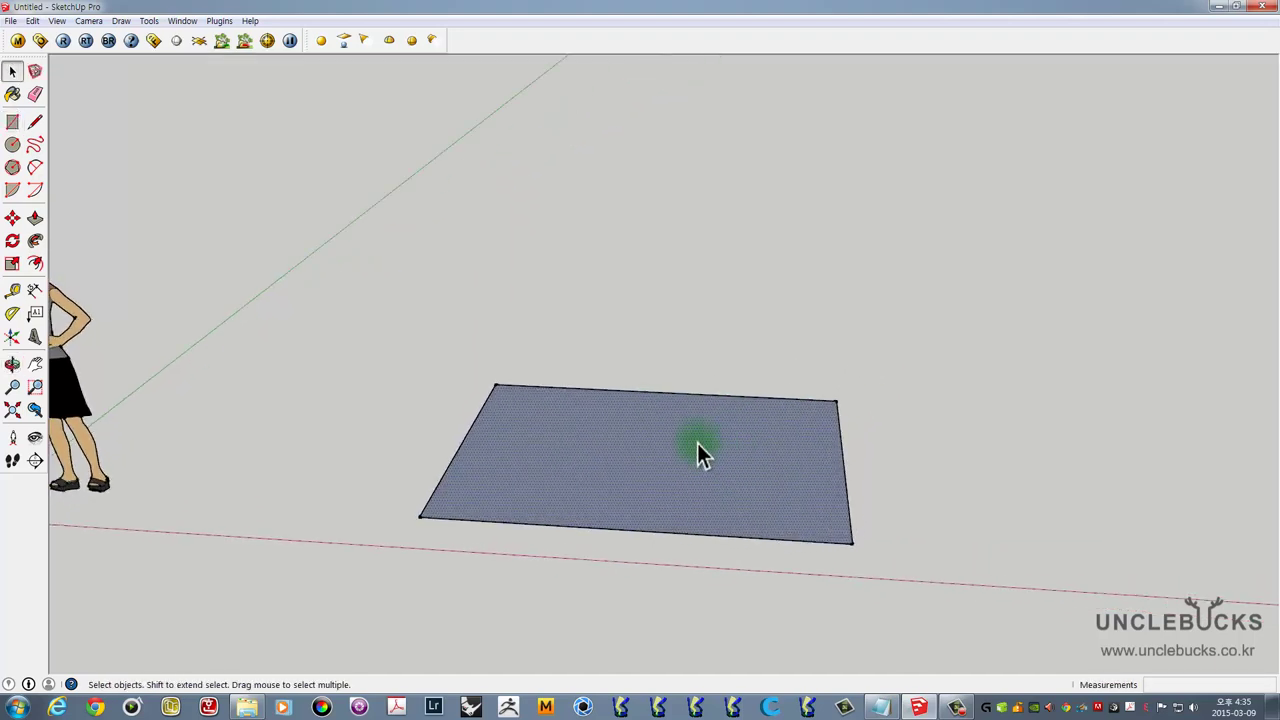
pyautogui.press('Delete')
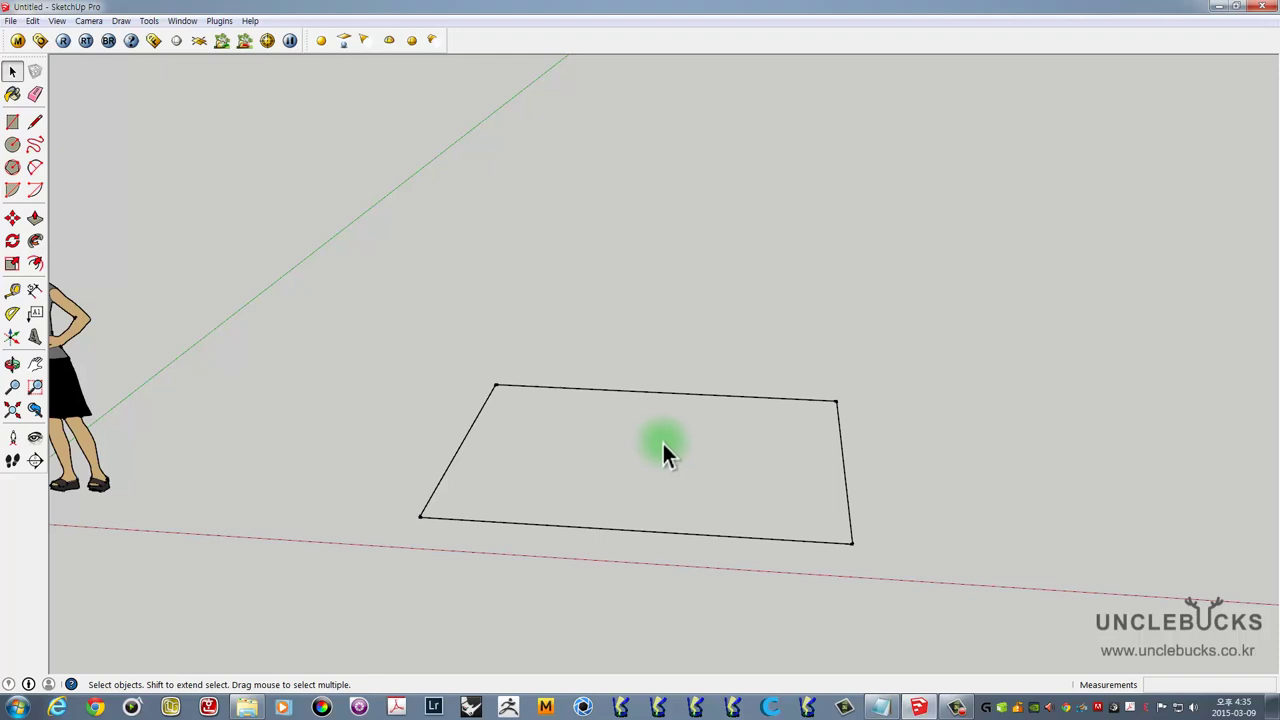
pyautogui.moveTo(729, 444)
pyautogui.mouseDown(button='middle')
pyautogui.moveTo(750, 539)
pyautogui.moveTo(817, 471)
pyautogui.moveTo(655, 440)
pyautogui.mouseUp(button='middle')
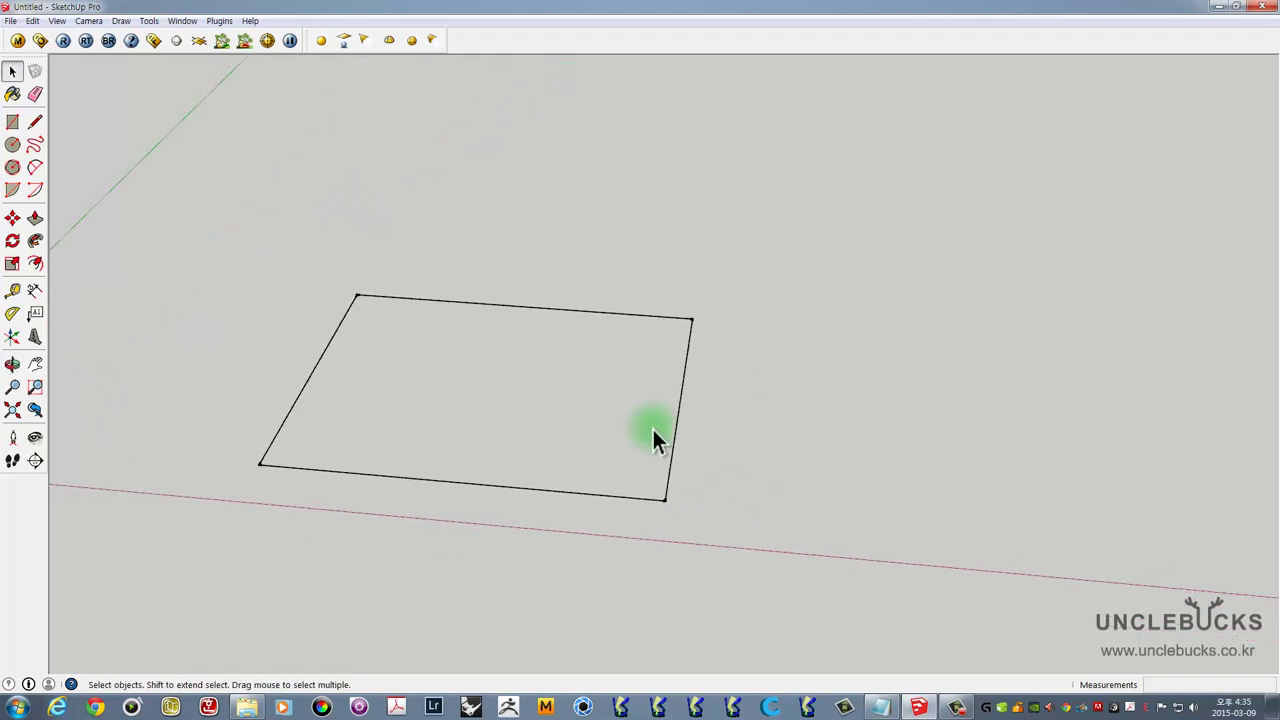
pyautogui.click(12, 144)
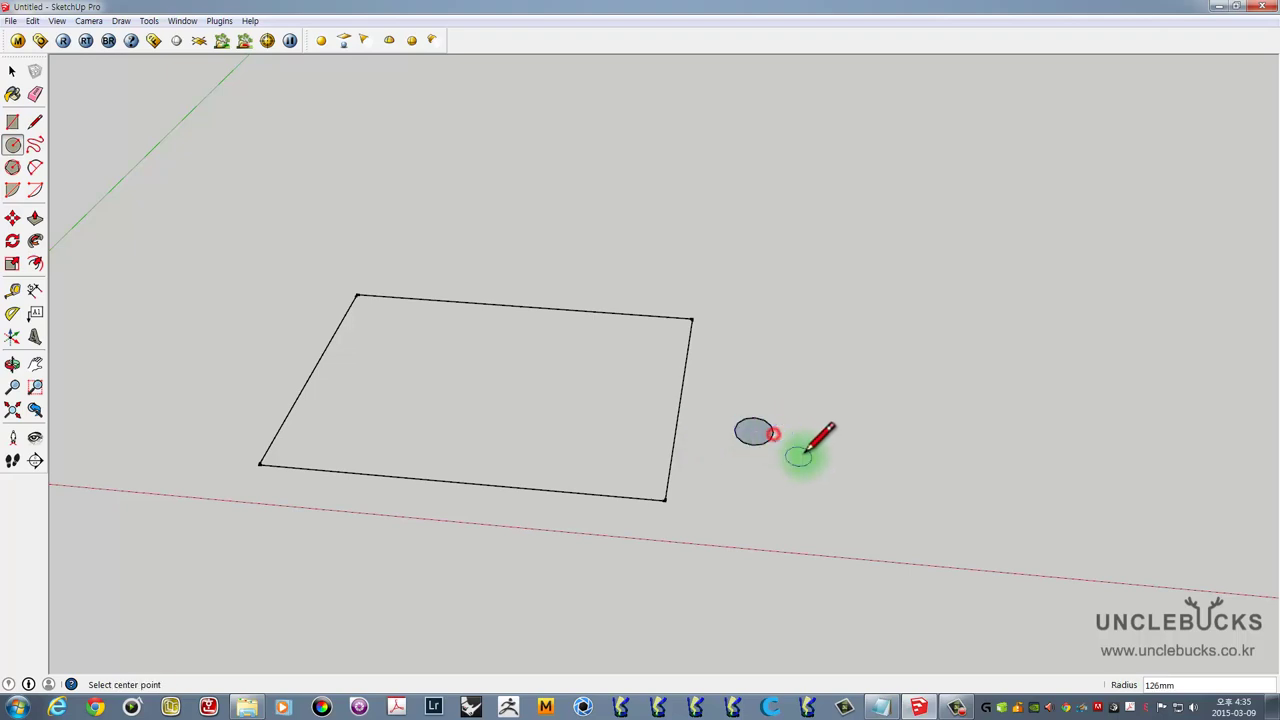
# - Rotate the circle about a pivot on its edge to stand it upright beside the rectangle
pyautogui.moveTo(814, 434)
pyautogui.mouseDown(button='middle')
pyautogui.moveTo(672, 466)
pyautogui.moveTo(731, 452)
pyautogui.moveTo(718, 475)
pyautogui.mouseUp(button='middle')
pyautogui.press('space')
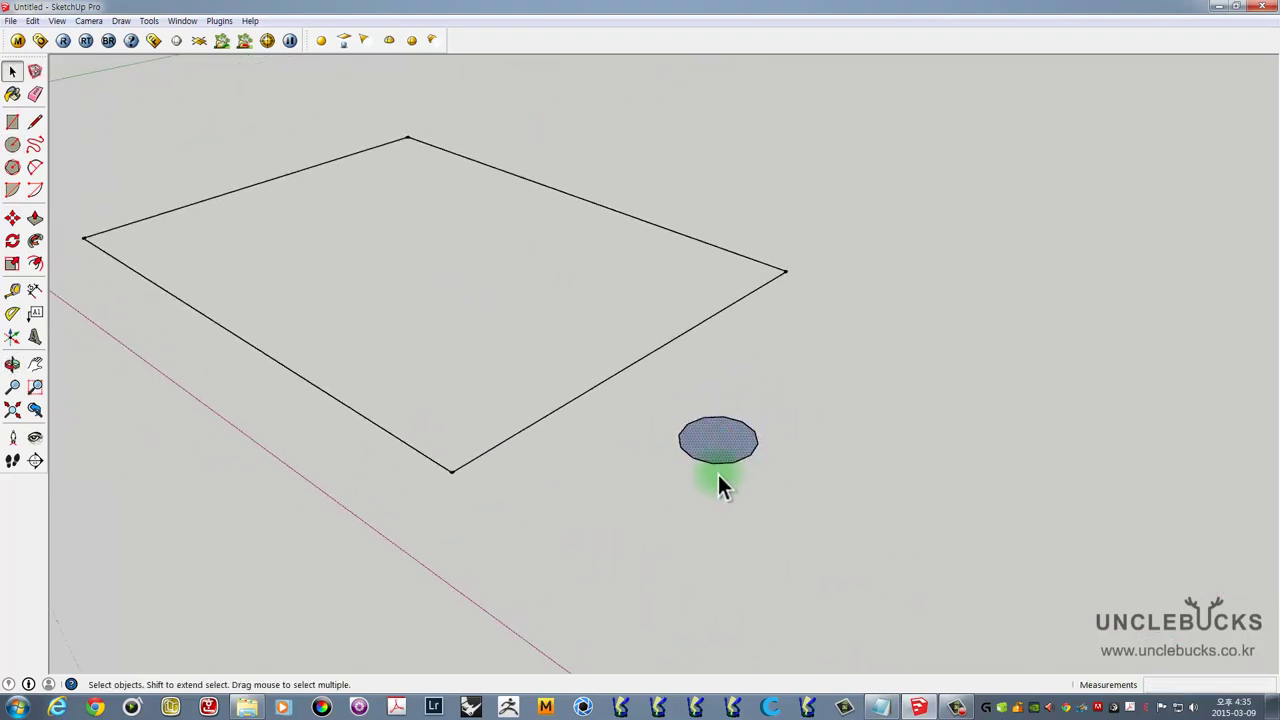
pyautogui.scroll(2, 703, 439)
pyautogui.press('q')
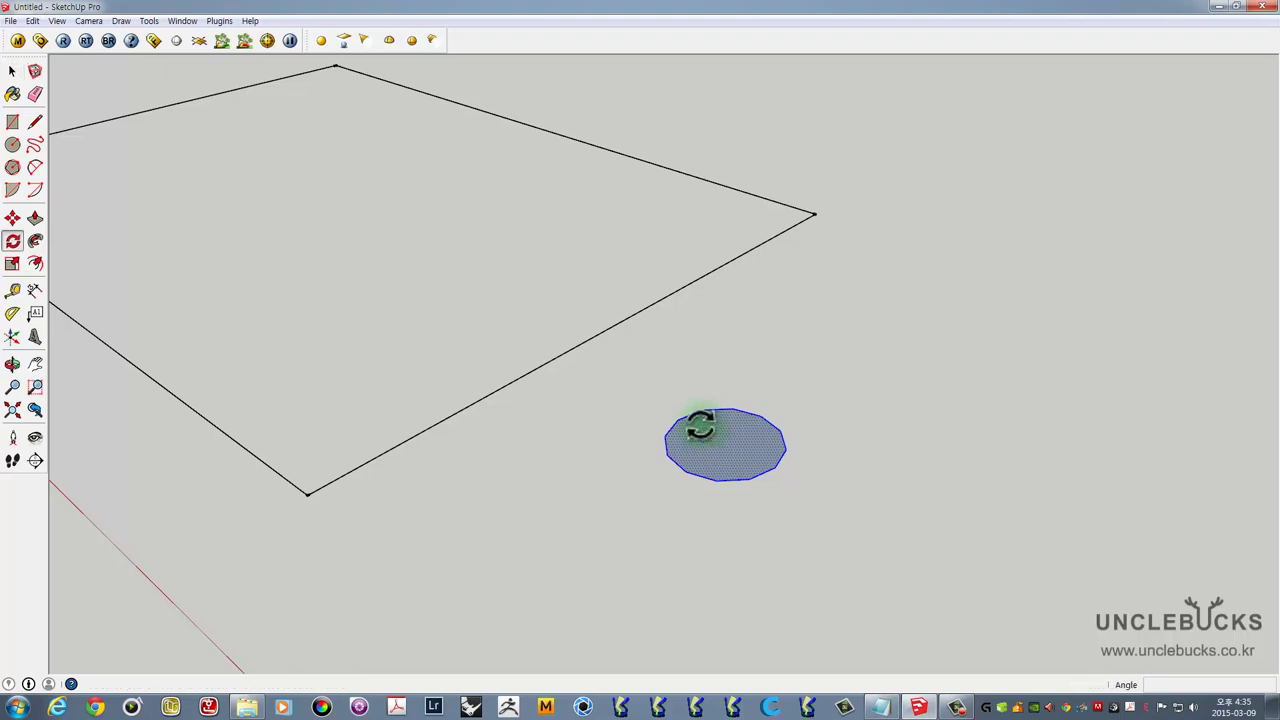
pyautogui.moveTo(679, 420); pyautogui.dragTo(782, 370)
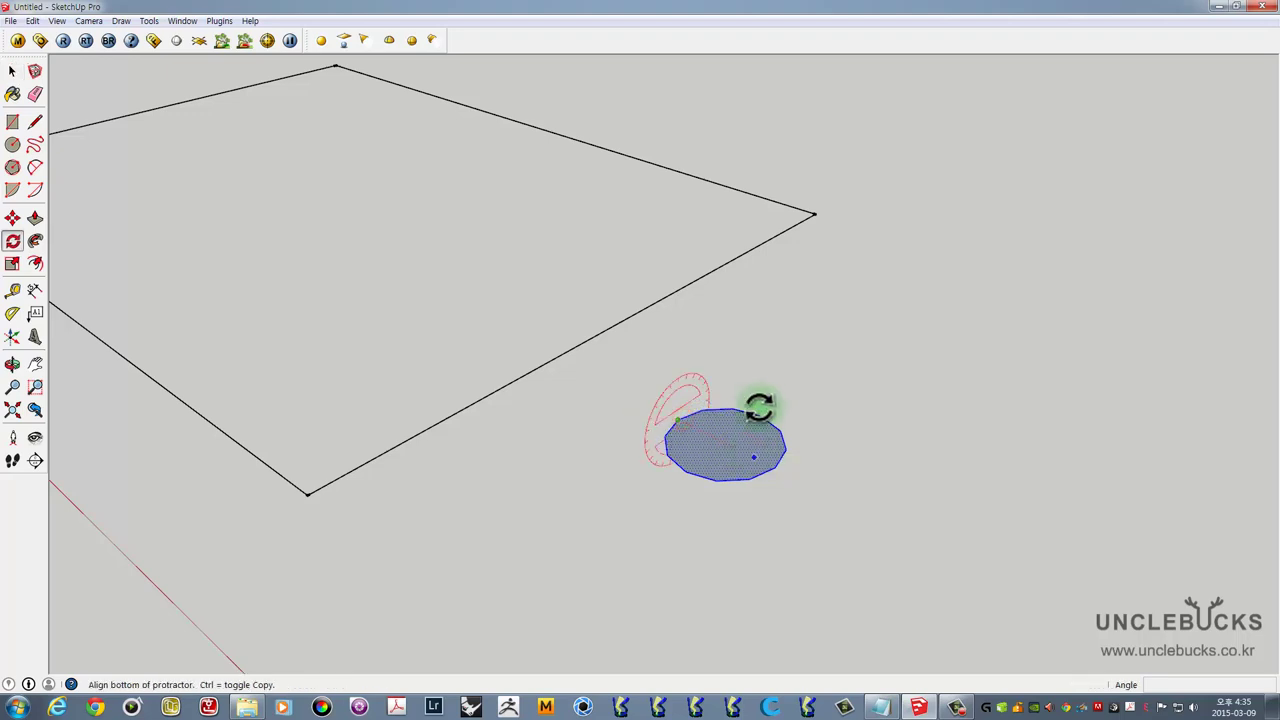
pyautogui.click(782, 370)
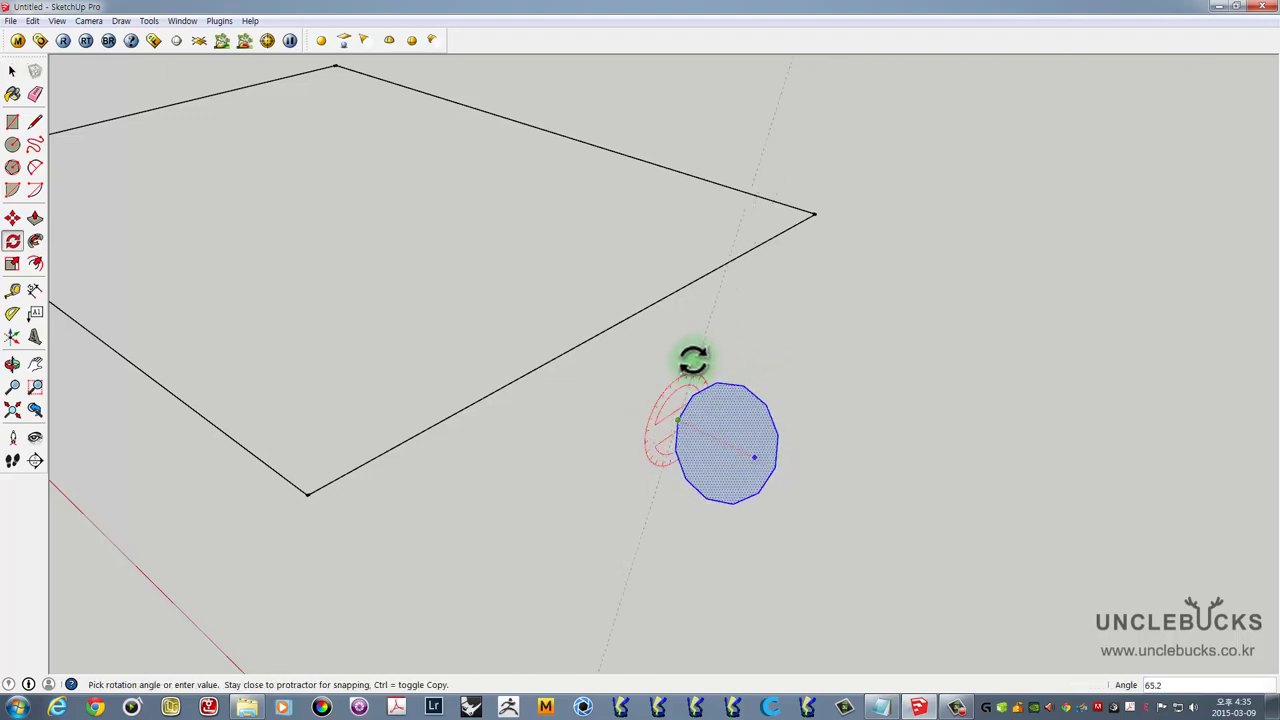
pyautogui.click(611, 417)
pyautogui.moveTo(611, 417)
pyautogui.mouseDown(button='middle')
pyautogui.moveTo(802, 400)
pyautogui.moveTo(743, 443)
pyautogui.moveTo(785, 415)
pyautogui.moveTo(721, 435)
pyautogui.moveTo(585, 420)
pyautogui.mouseUp(button='middle')
pyautogui.press('space')
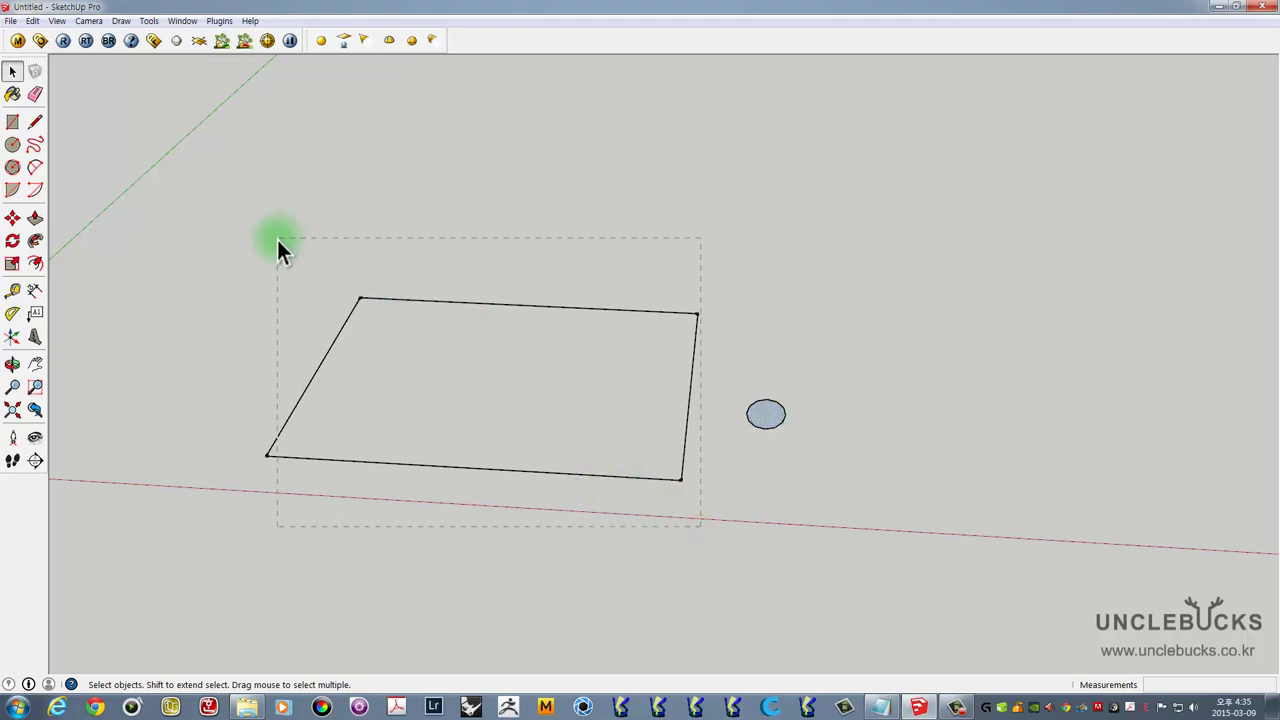
pyautogui.moveTo(278, 238); pyautogui.dragTo(278, 238)
pyautogui.click(35, 242)
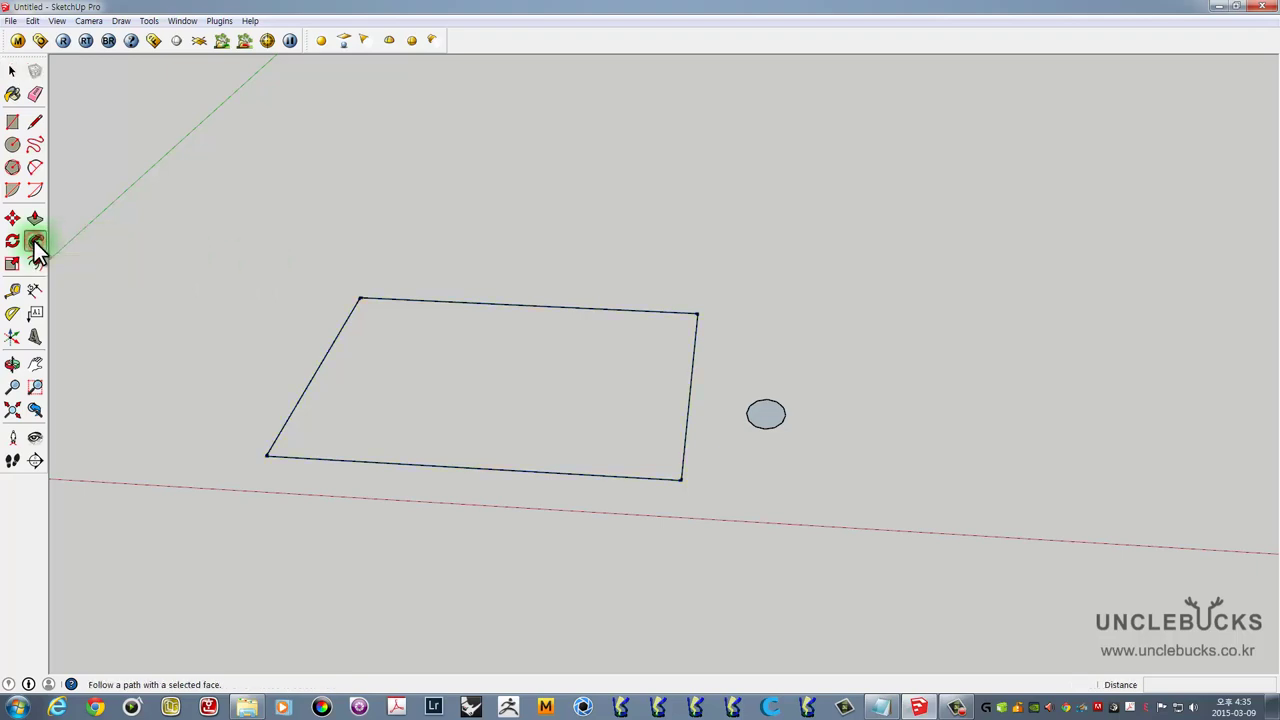
pyautogui.click(763, 420)
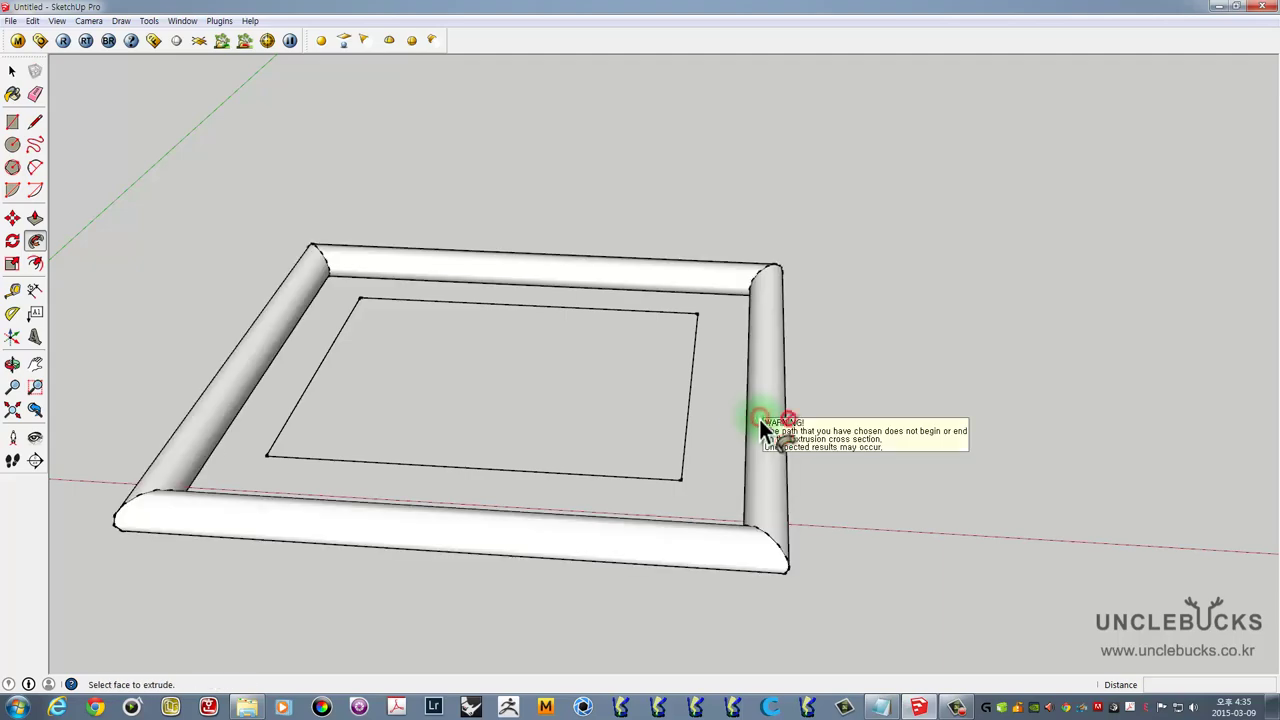
pyautogui.moveTo(860, 393)
pyautogui.mouseDown(button='middle')
pyautogui.moveTo(600, 320)
pyautogui.moveTo(586, 360)
pyautogui.moveTo(851, 386)
pyautogui.moveTo(811, 400)
pyautogui.moveTo(557, 371)
pyautogui.moveTo(434, 334)
pyautogui.mouseUp(button='middle')
pyautogui.hotkey('ctrl', 'z')
pyautogui.scroll(3, 775, 400)
pyautogui.scroll(2, 742, 408)
pyautogui.scroll(-2, 671, 351)
pyautogui.moveTo(671, 351)
pyautogui.keyDown('shift'); pyautogui.mouseDown(button='middle')
pyautogui.moveTo(725, 320)
pyautogui.moveTo(685, 333)
pyautogui.mouseUp(button='middle'); pyautogui.keyUp('shift')
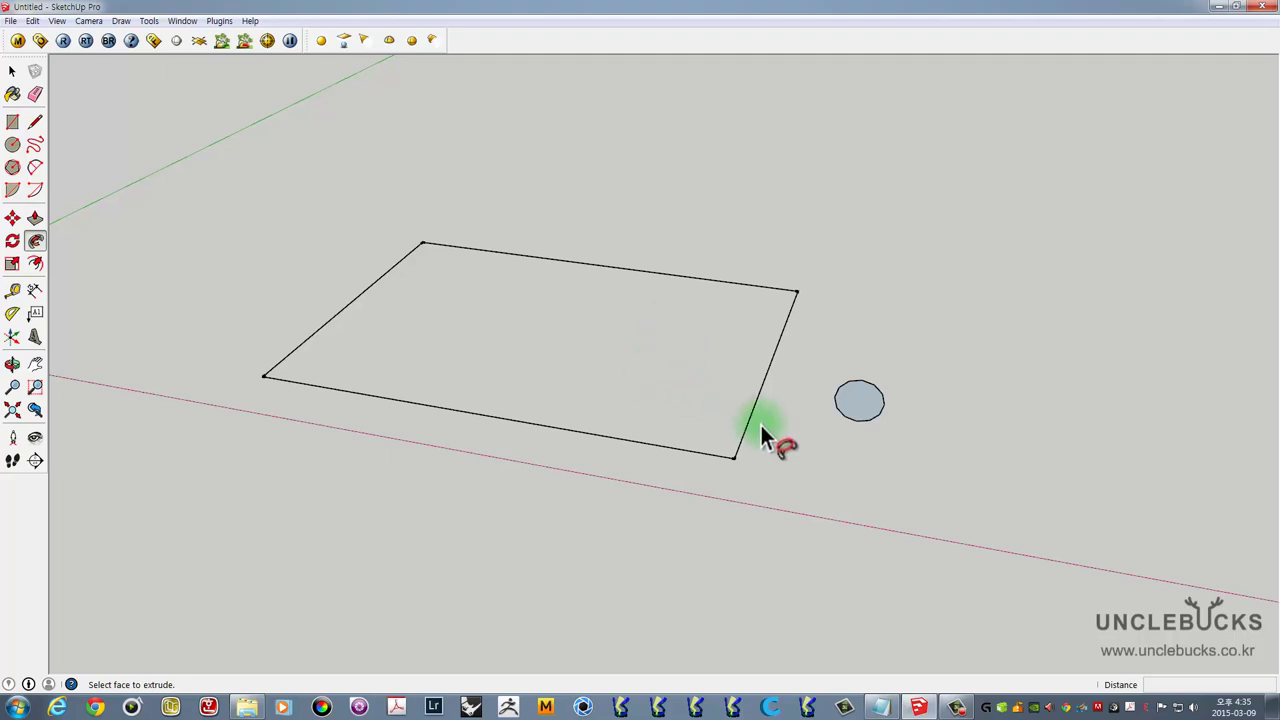
pyautogui.press('space')
pyautogui.click(848, 403)
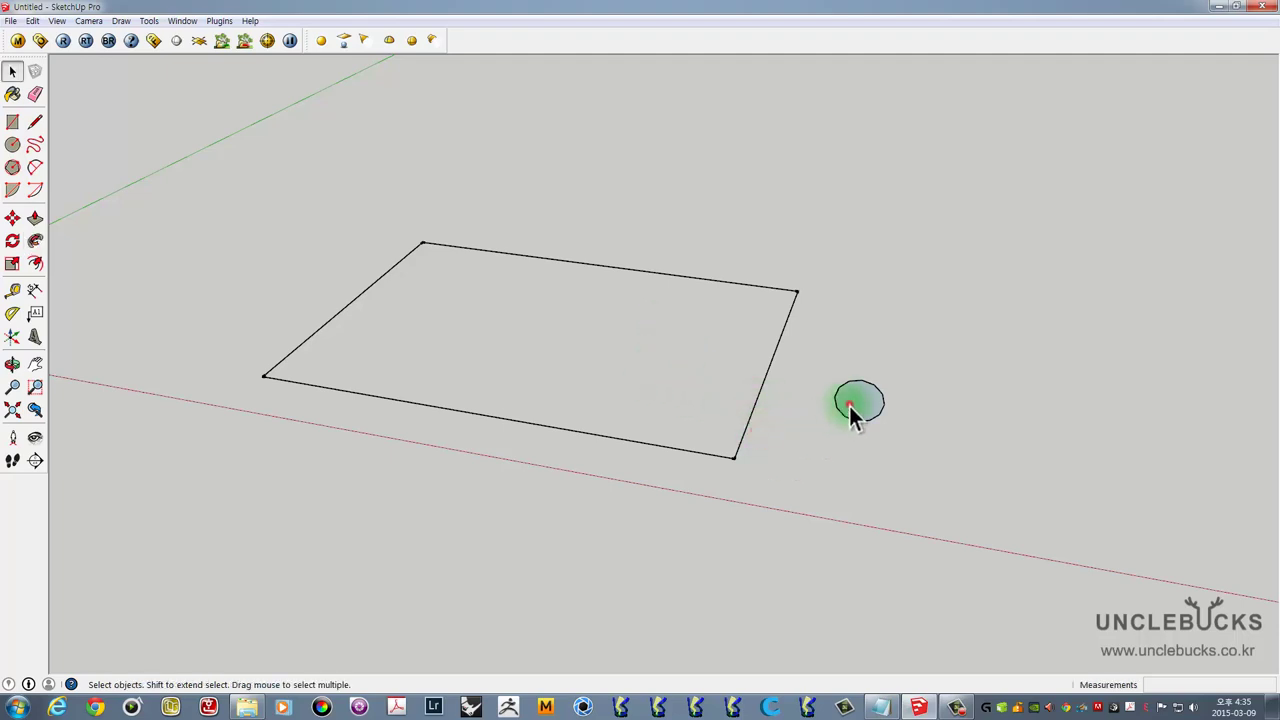
# - Sweep the circle along the rectangle with Follow Me into a rounded frame
pyautogui.click(786, 514)
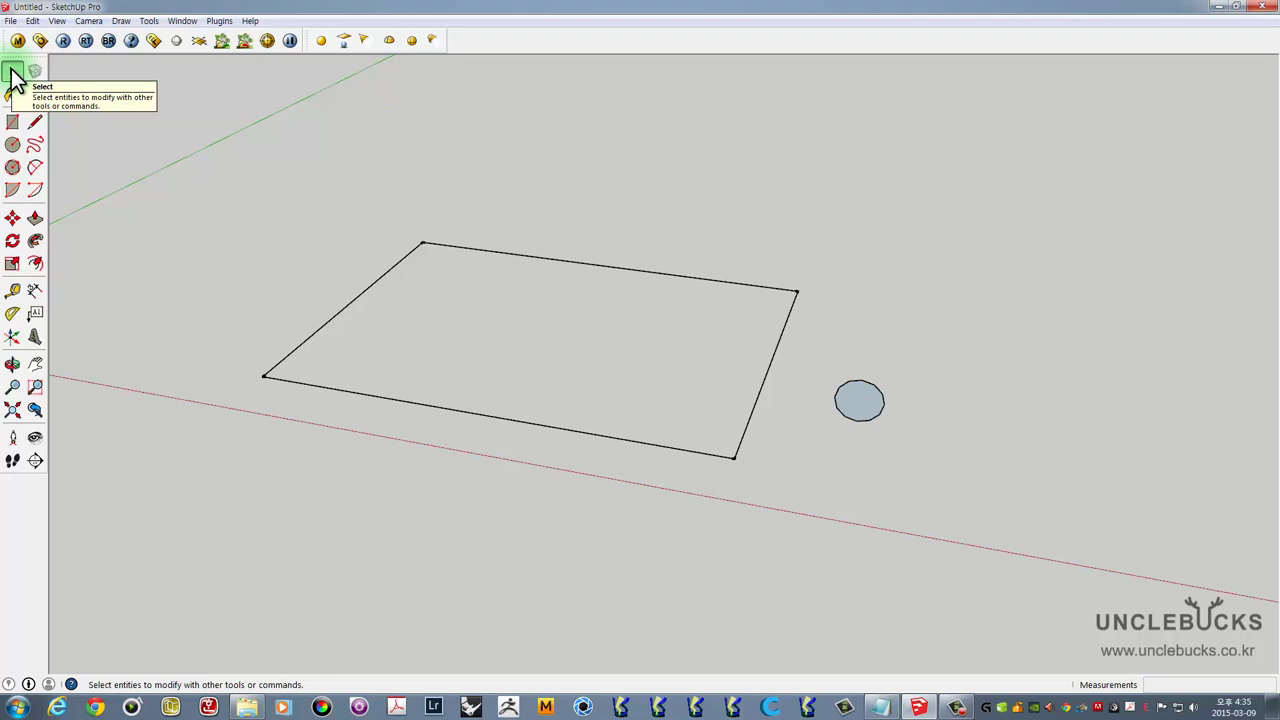
pyautogui.click(284, 175)
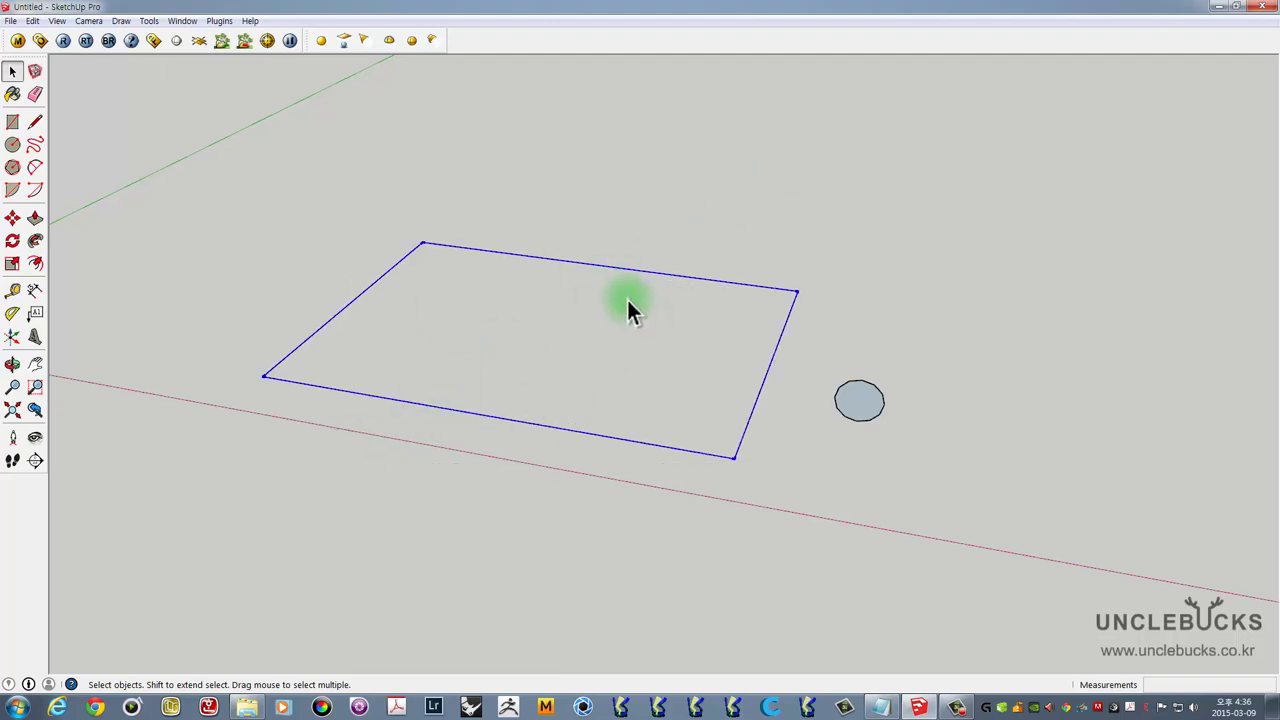
pyautogui.click(36, 239)
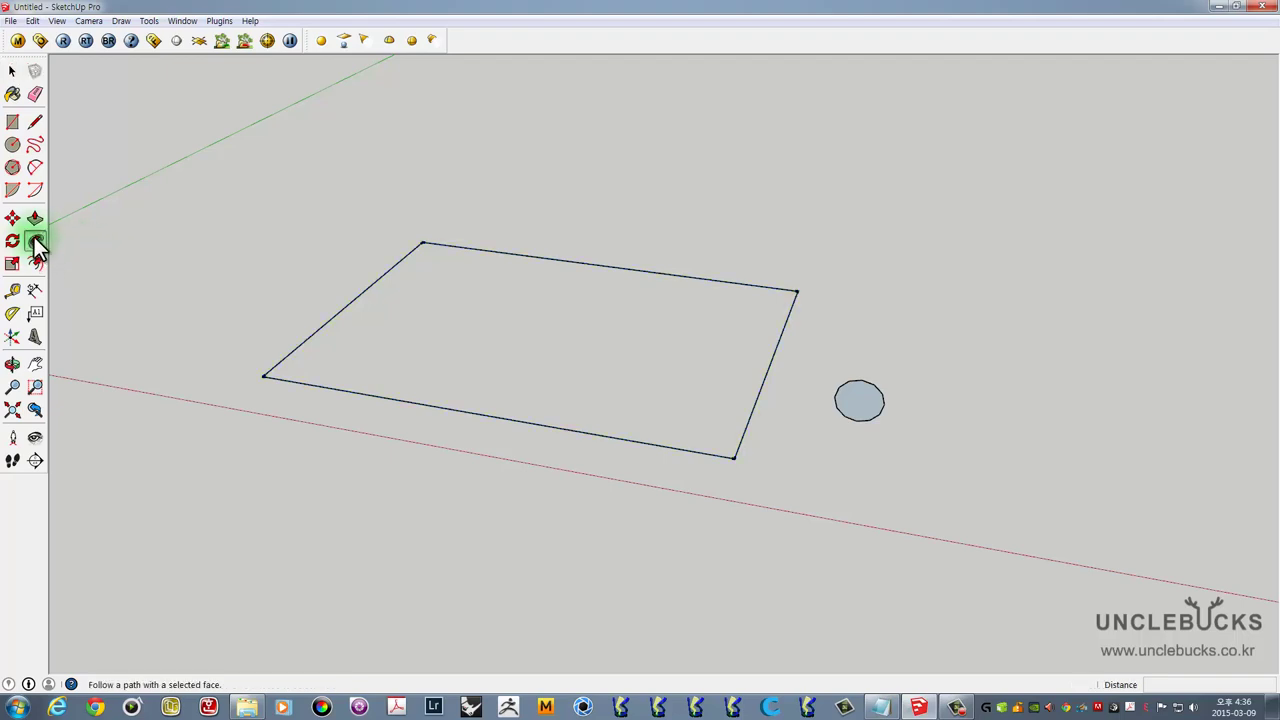
pyautogui.click(866, 405)
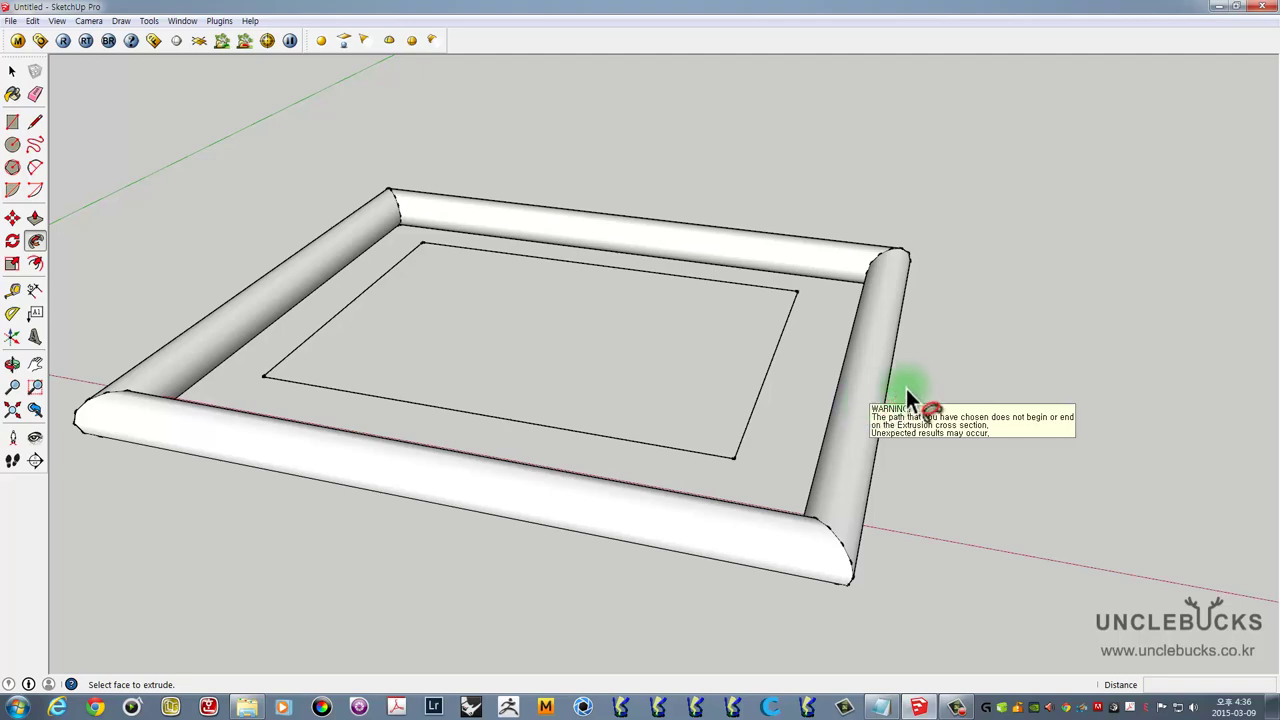
pyautogui.moveTo(906, 389)
pyautogui.mouseDown(button='middle')
pyautogui.moveTo(777, 266)
pyautogui.moveTo(755, 362)
pyautogui.moveTo(914, 520)
pyautogui.moveTo(871, 410)
pyautogui.mouseUp(button='middle')
pyautogui.press('space')
# - Delete the rounded frame and the rectangle path
pyautogui.click(755, 362)
pyautogui.doubleClick(755, 362)
pyautogui.click(966, 490)
pyautogui.scroll(-2, 957, 476)
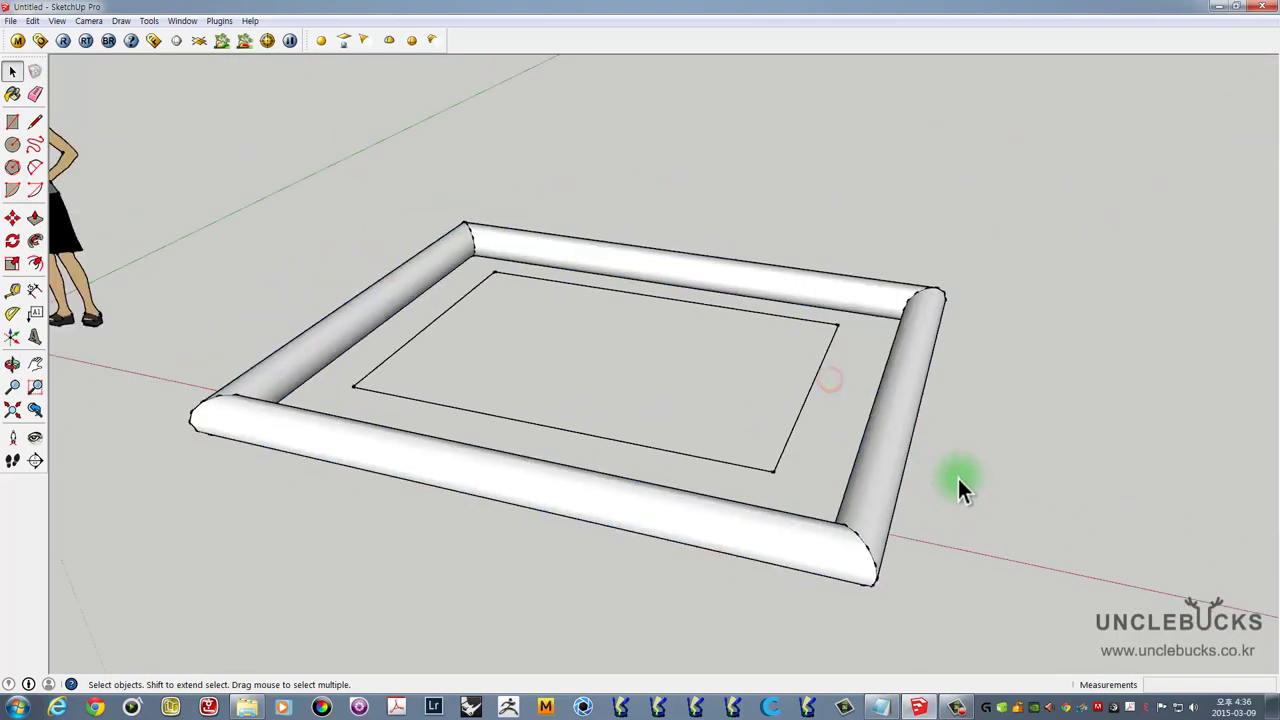
pyautogui.scroll(-2, 957, 476)
pyautogui.doubleClick(909, 441)
pyautogui.press('Delete')
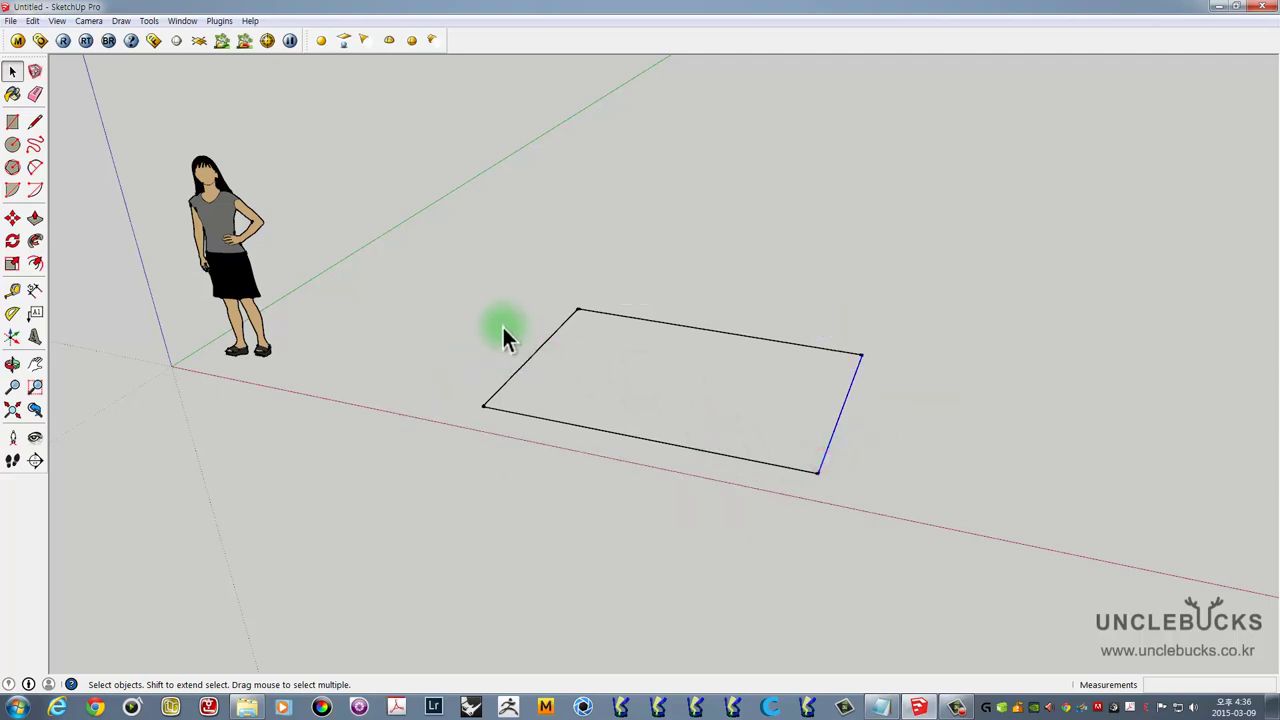
pyautogui.moveTo(503, 327); pyautogui.dragTo(855, 487, button='middle')
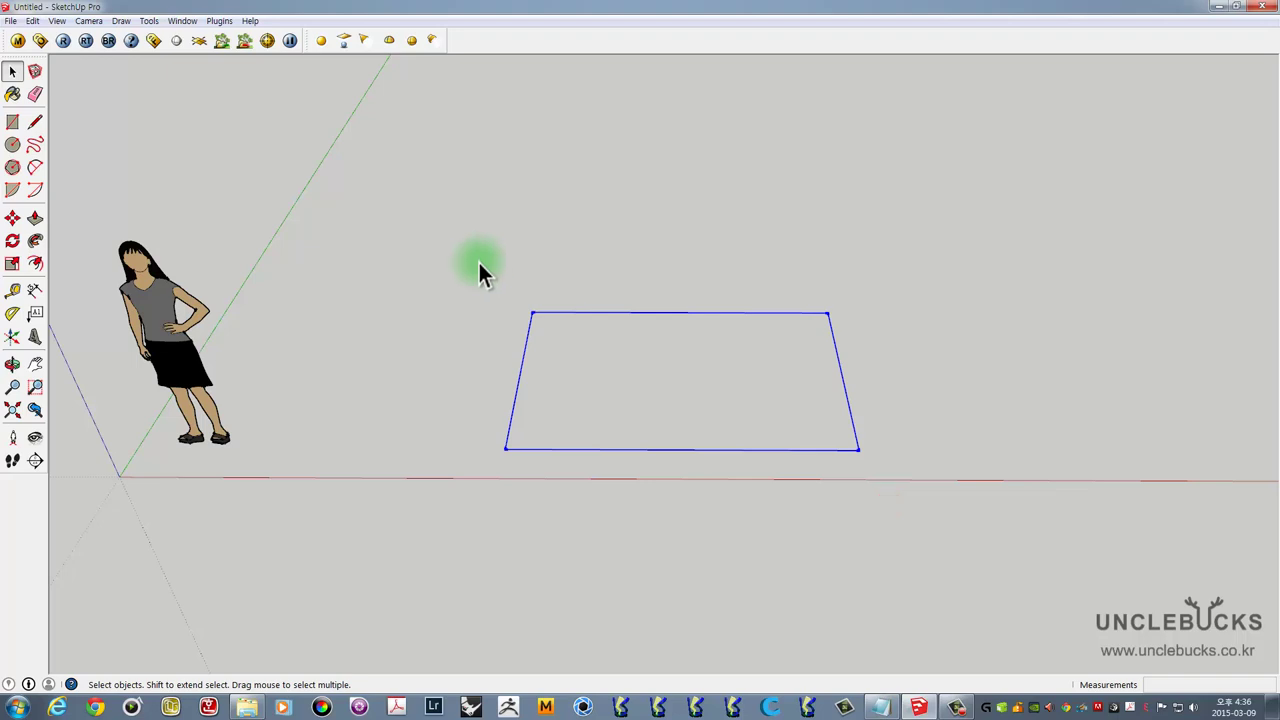
pyautogui.press('Delete')
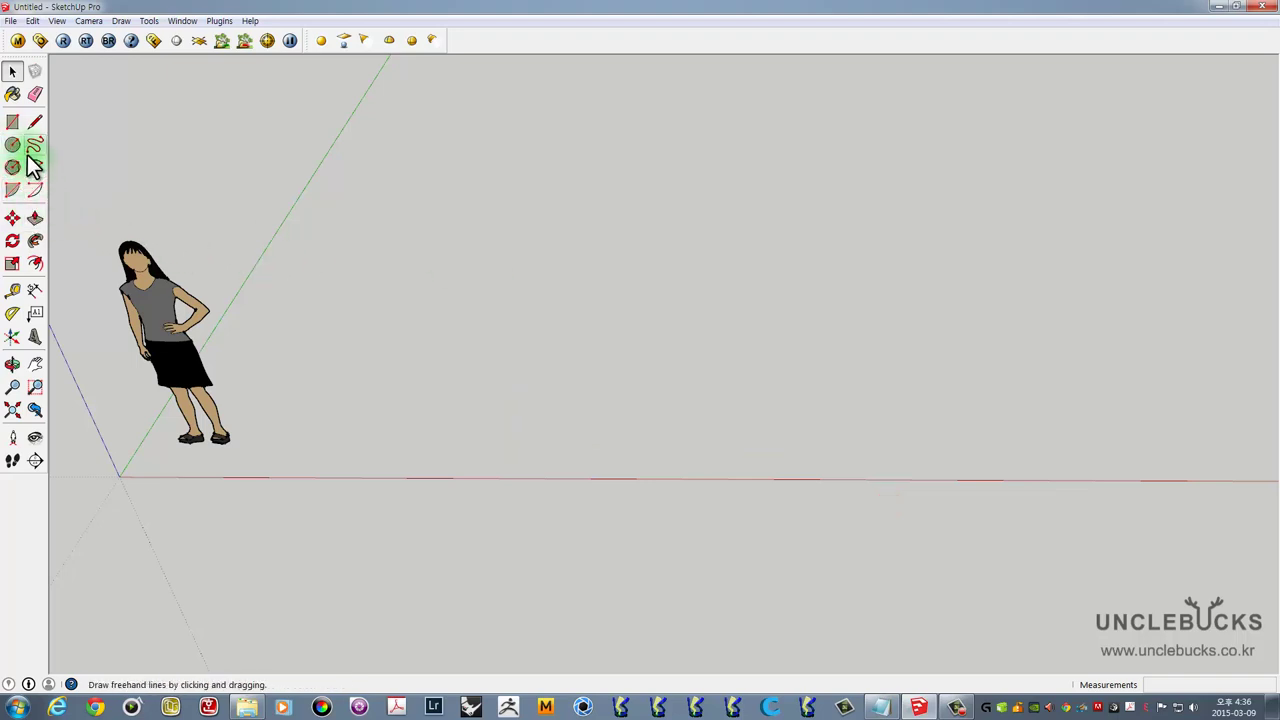
# - Draw a freehand S-shaped curve on the ground
pyautogui.click(34, 145)
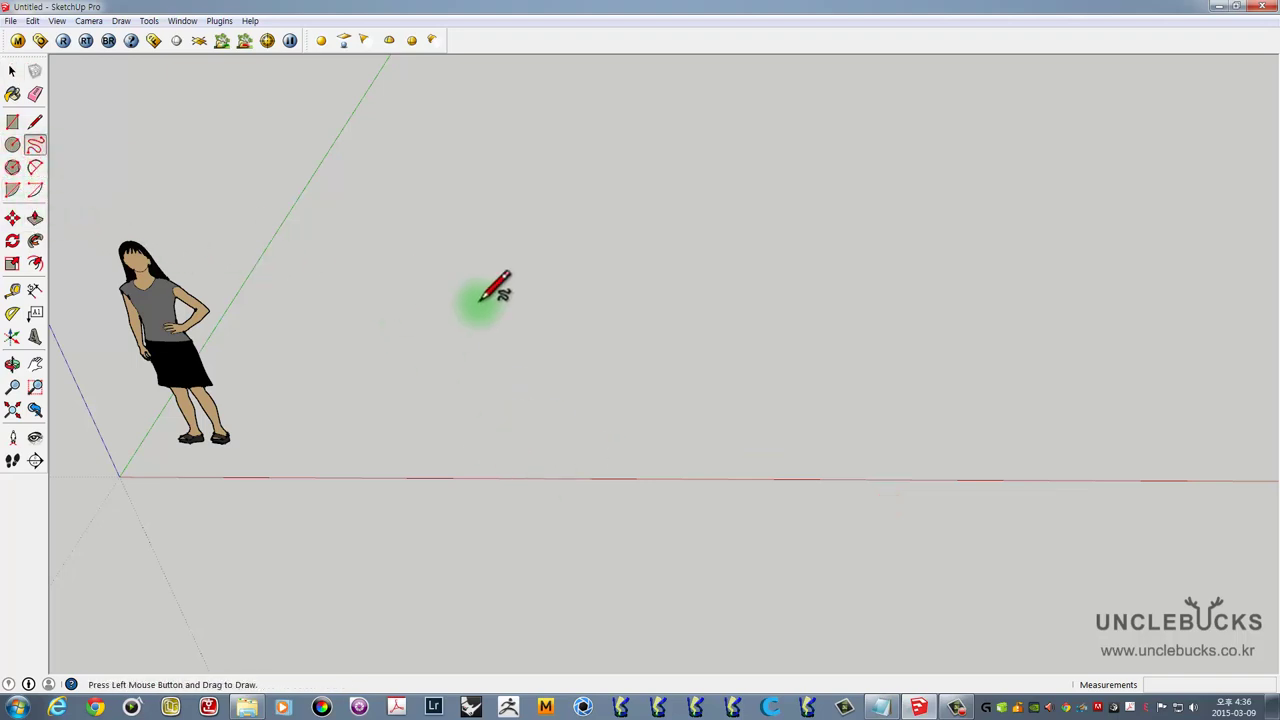
pyautogui.moveTo(539, 329)
pyautogui.mouseDown(button='middle')
pyautogui.moveTo(491, 429)
pyautogui.moveTo(500, 372)
pyautogui.mouseUp(button='middle')
pyautogui.moveTo(486, 408); pyautogui.dragTo(697, 183)
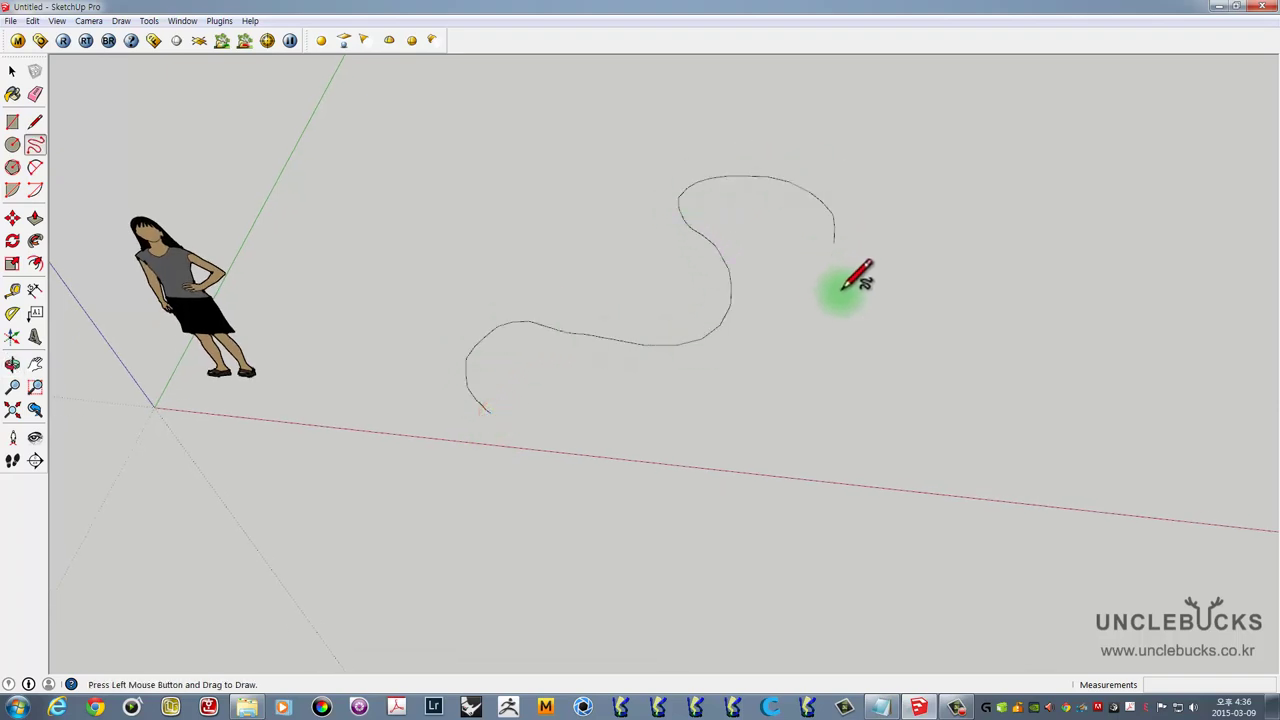
pyautogui.moveTo(775, 175); pyautogui.dragTo(849, 291)
pyautogui.moveTo(843, 371); pyautogui.dragTo(182, 172, button='middle')
pyautogui.press('space')
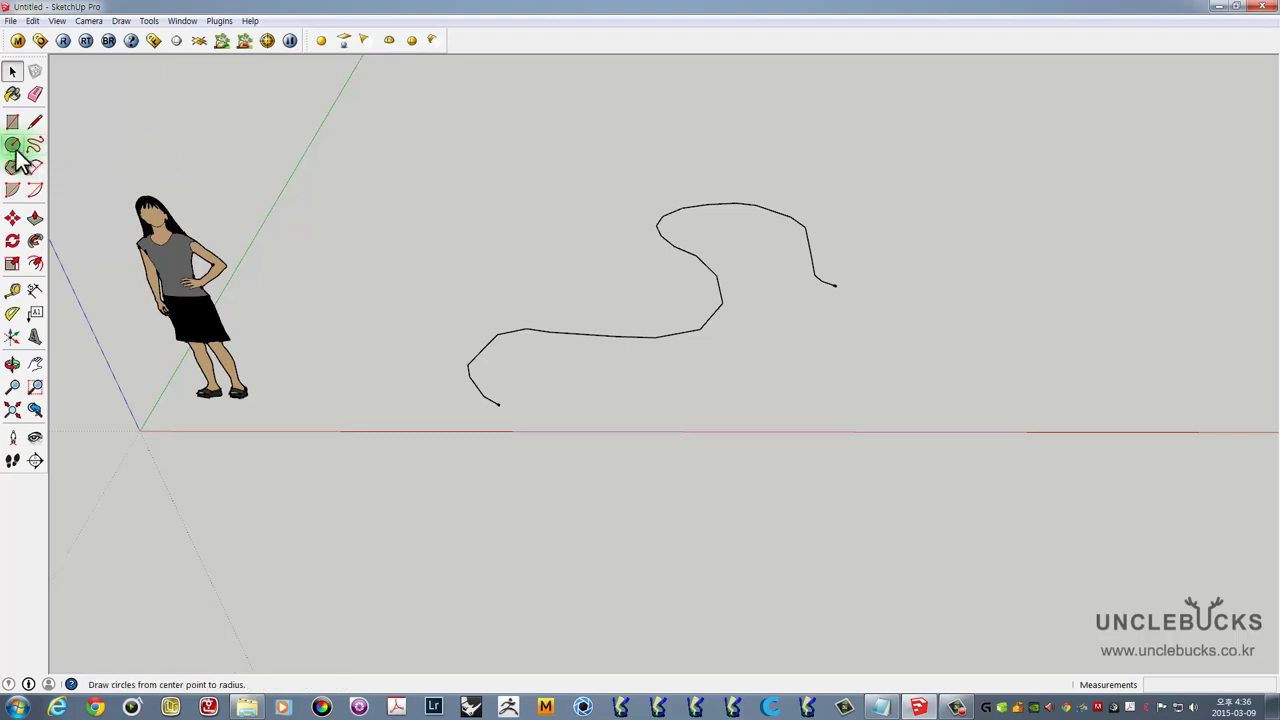
# - Draw a small square face on the ground near the freehand curve
pyautogui.click(12, 122)
pyautogui.click(614, 404)
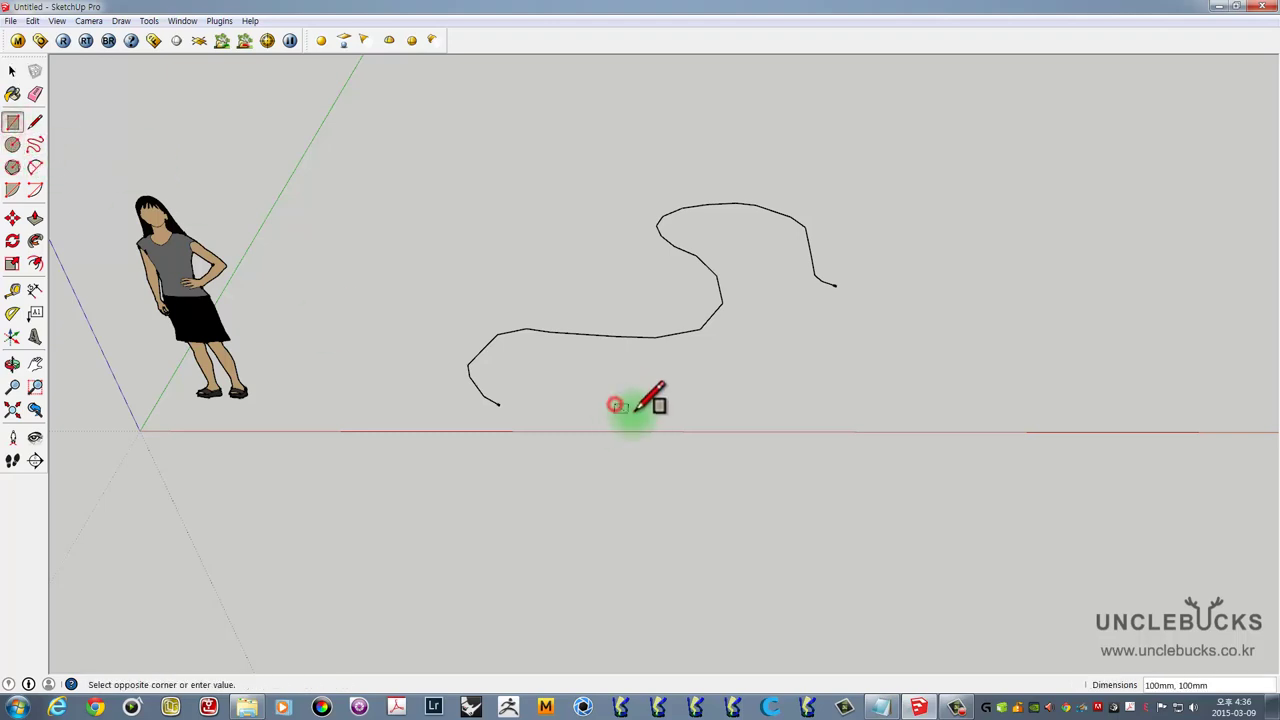
pyautogui.click(642, 413)
pyautogui.moveTo(642, 413)
pyautogui.mouseDown(button='middle')
pyautogui.moveTo(646, 391)
pyautogui.moveTo(623, 426)
pyautogui.moveTo(452, 398)
pyautogui.moveTo(494, 375)
pyautogui.moveTo(459, 362)
pyautogui.moveTo(457, 382)
pyautogui.mouseUp(button='middle')
pyautogui.press('space')
pyautogui.click(623, 426)
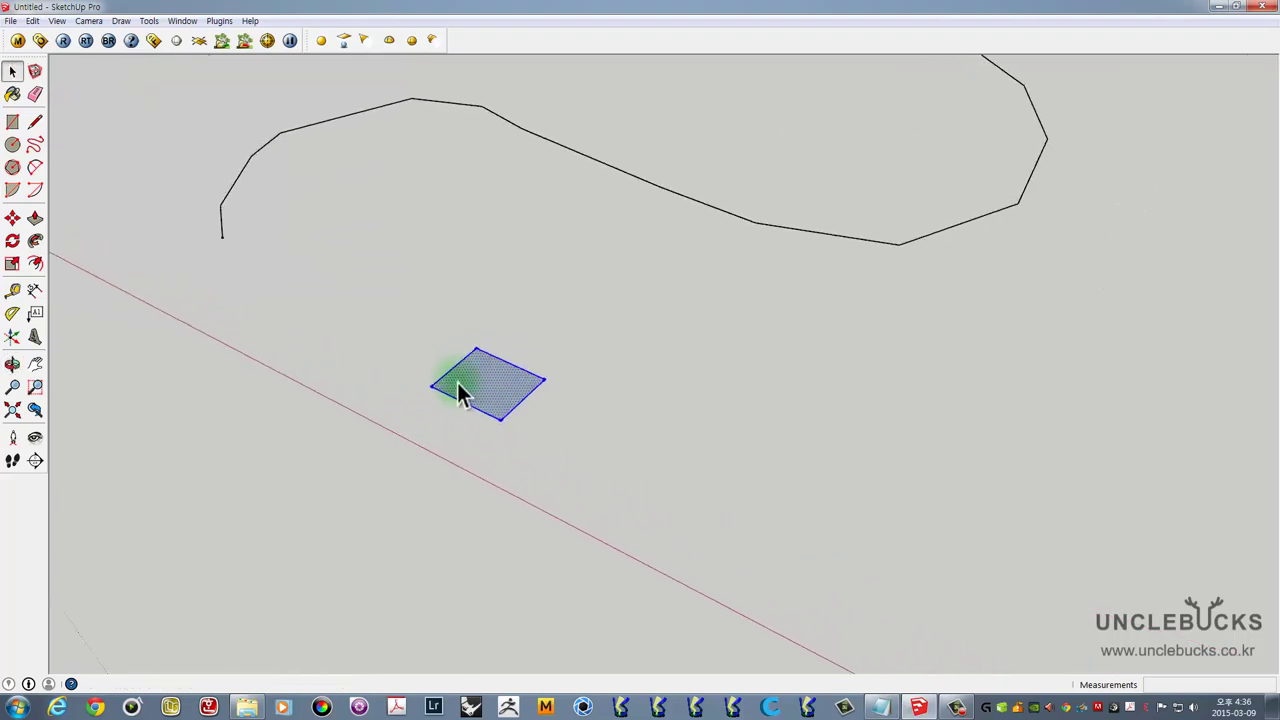
# - Rotate the square about its edge so it stands upright
pyautogui.press('q')
pyautogui.moveTo(452, 366); pyautogui.dragTo(504, 374)
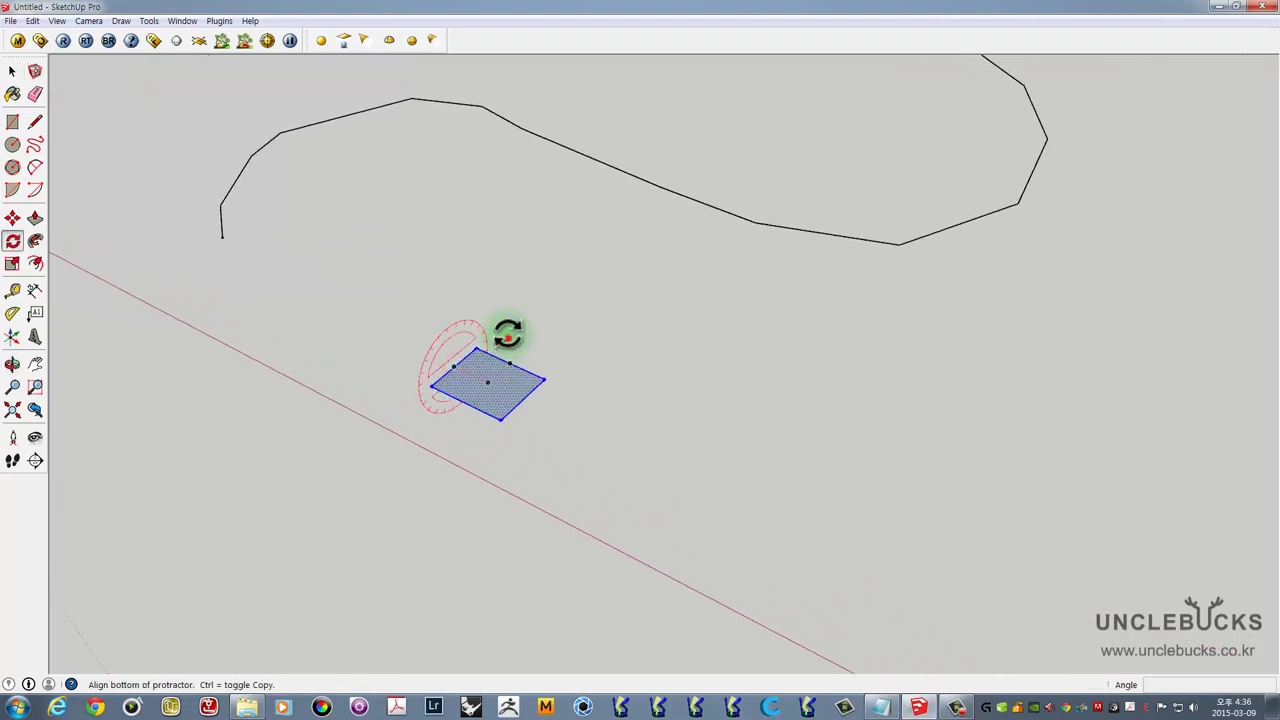
pyautogui.click(507, 336)
pyautogui.click(453, 318)
pyautogui.moveTo(453, 318)
pyautogui.mouseDown(button='middle')
pyautogui.moveTo(528, 423)
pyautogui.moveTo(571, 443)
pyautogui.moveTo(680, 394)
pyautogui.moveTo(697, 472)
pyautogui.moveTo(723, 486)
pyautogui.mouseUp(button='middle')
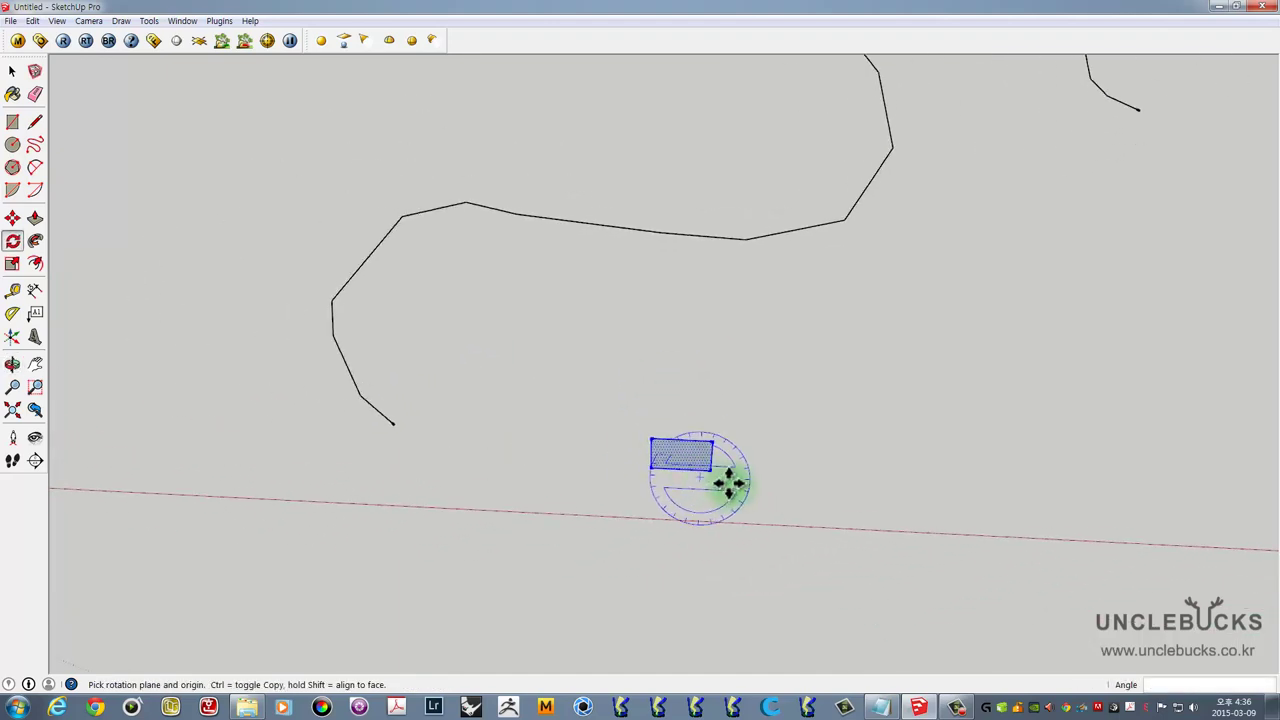
# - Move the upright square near the end of the curve
pyautogui.press('m')
pyautogui.click(786, 480)
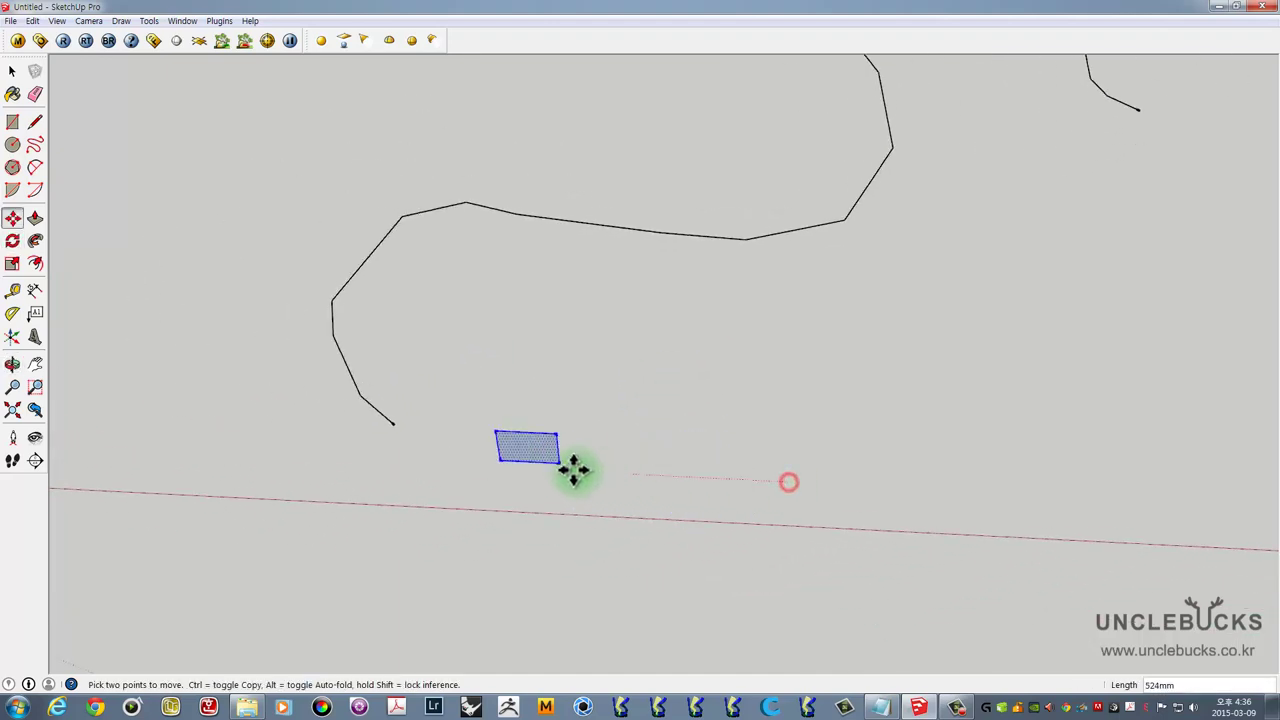
pyautogui.click(512, 467)
pyautogui.moveTo(429, 449)
pyautogui.mouseDown(button='middle')
pyautogui.moveTo(394, 437)
pyautogui.moveTo(549, 443)
pyautogui.moveTo(520, 460)
pyautogui.mouseUp(button='middle')
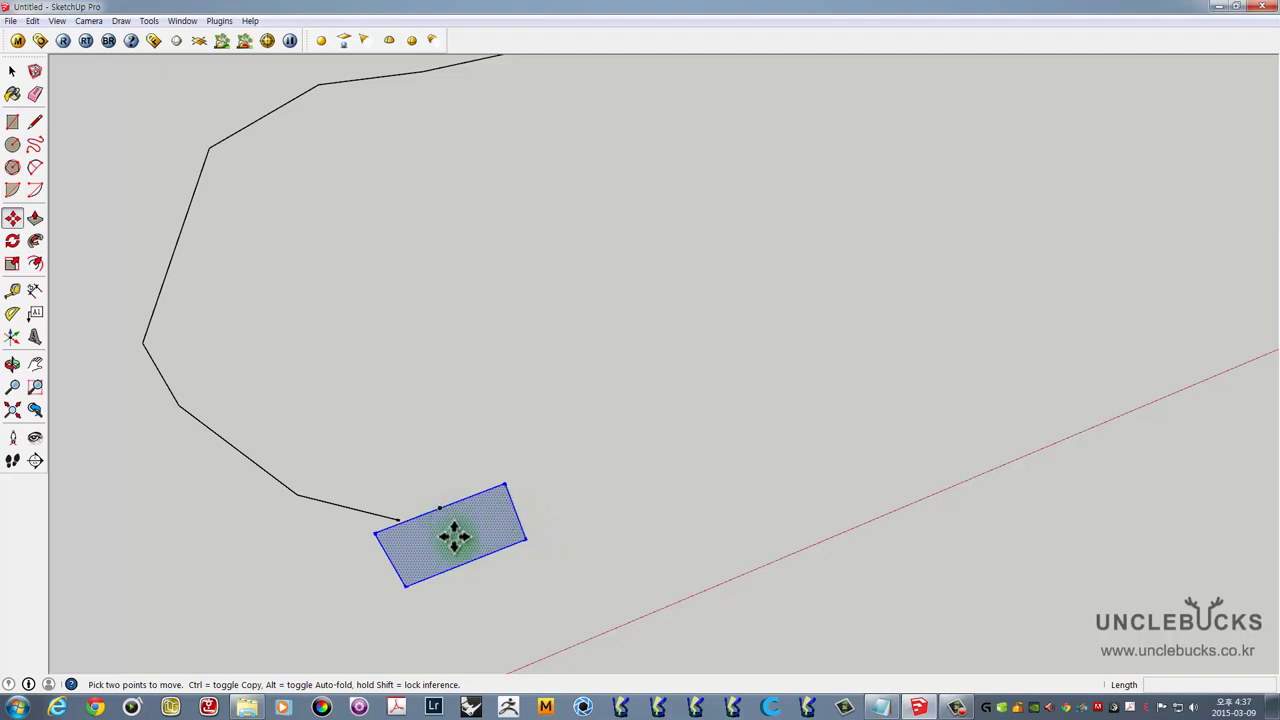
pyautogui.moveTo(455, 537)
pyautogui.mouseDown(button='middle')
pyautogui.moveTo(437, 486)
pyautogui.moveTo(383, 417)
pyautogui.moveTo(566, 489)
pyautogui.moveTo(590, 455)
pyautogui.mouseUp(button='middle')
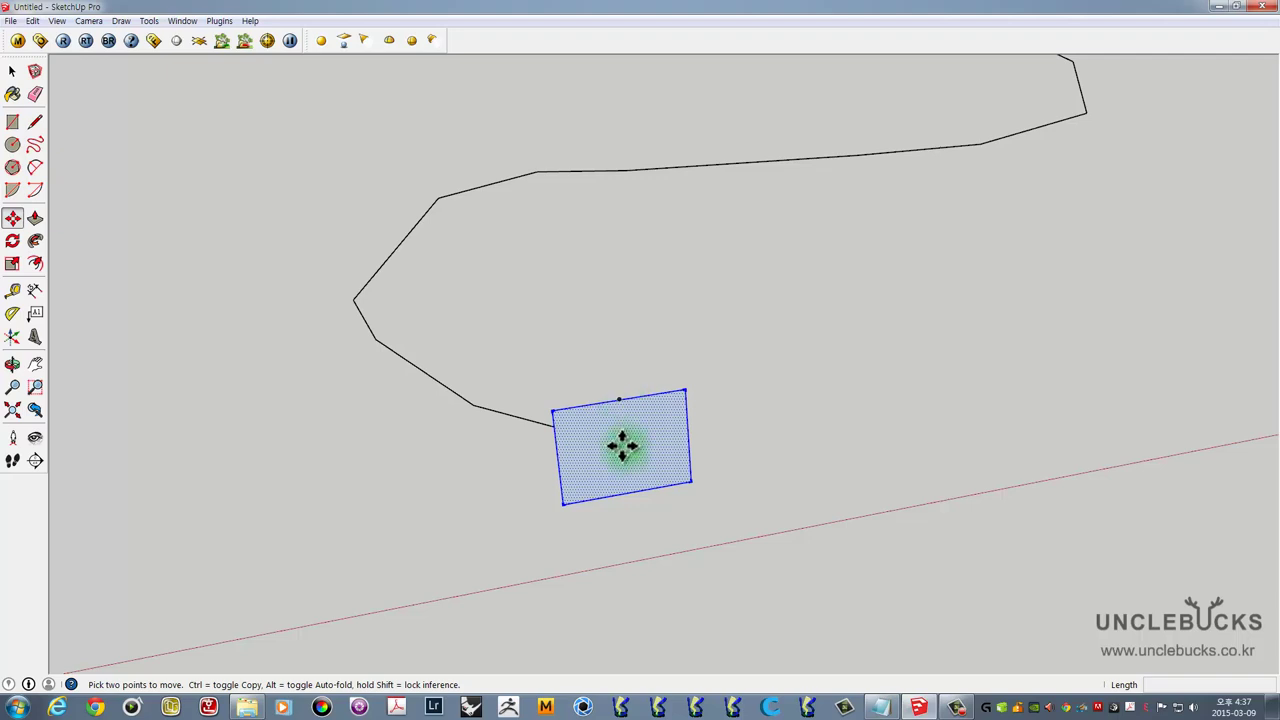
# - Delete the selected rectangle face, leaving only the S-curve in view
pyautogui.click(622, 447)
pyautogui.moveTo(626, 371)
pyautogui.mouseDown(button='middle')
pyautogui.moveTo(497, 533)
pyautogui.moveTo(635, 388)
pyautogui.moveTo(783, 306)
pyautogui.mouseUp(button='middle')
pyautogui.moveTo(629, 457); pyautogui.dragTo(740, 331, button='middle')
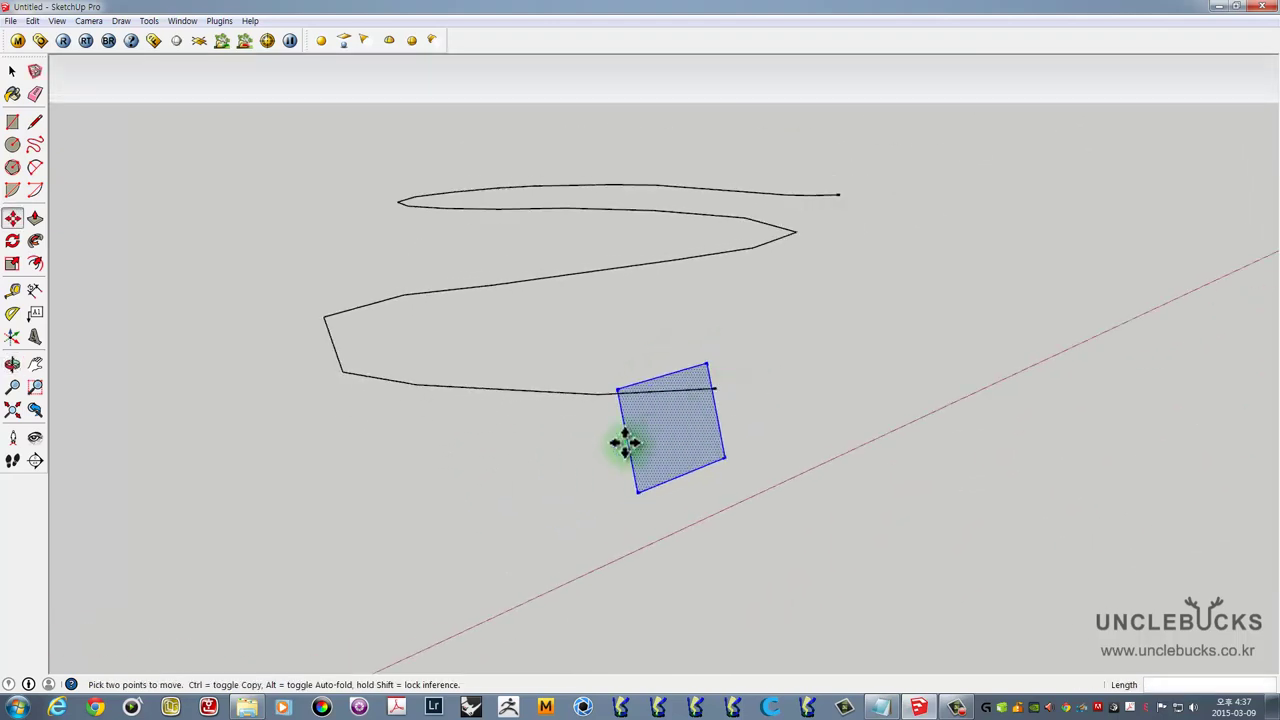
pyautogui.moveTo(669, 409)
pyautogui.mouseDown(button='middle')
pyautogui.moveTo(851, 374)
pyautogui.moveTo(665, 453)
pyautogui.moveTo(314, 560)
pyautogui.moveTo(651, 457)
pyautogui.moveTo(480, 378)
pyautogui.mouseUp(button='middle')
pyautogui.press('Delete')
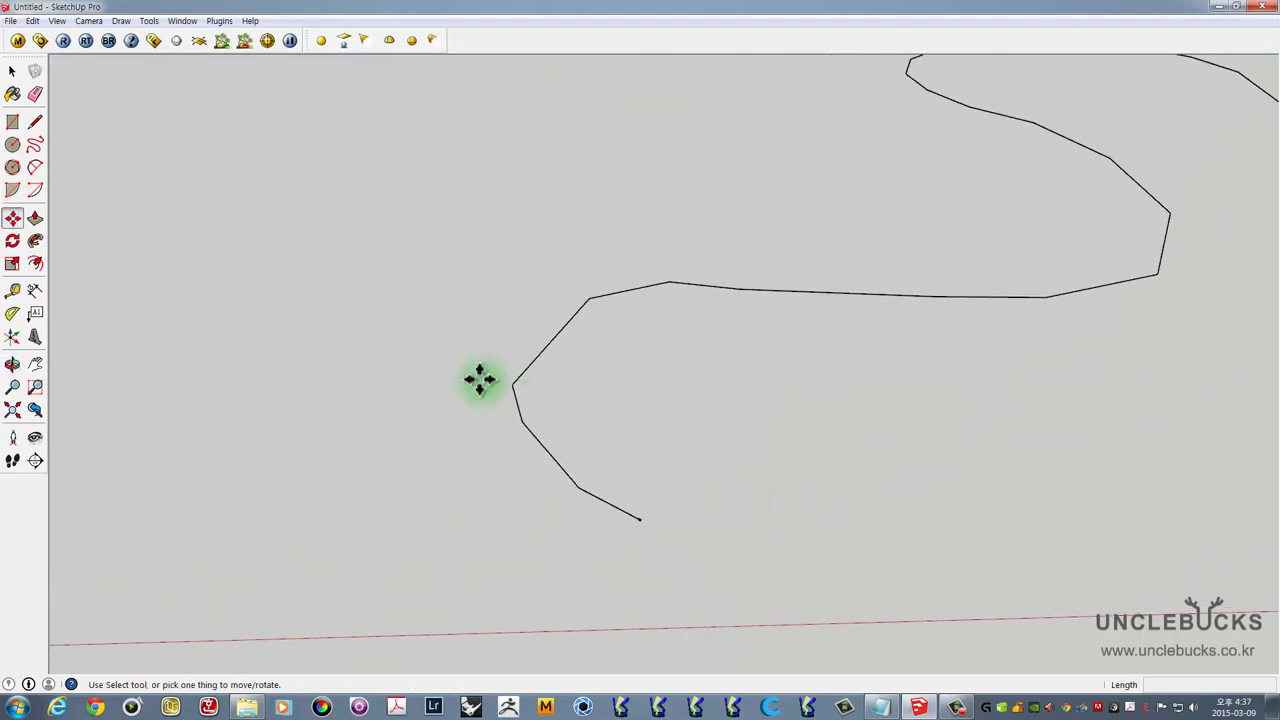
# - Draw a new small rectangle face on the ground
pyautogui.click(12, 121)
pyautogui.click(704, 540)
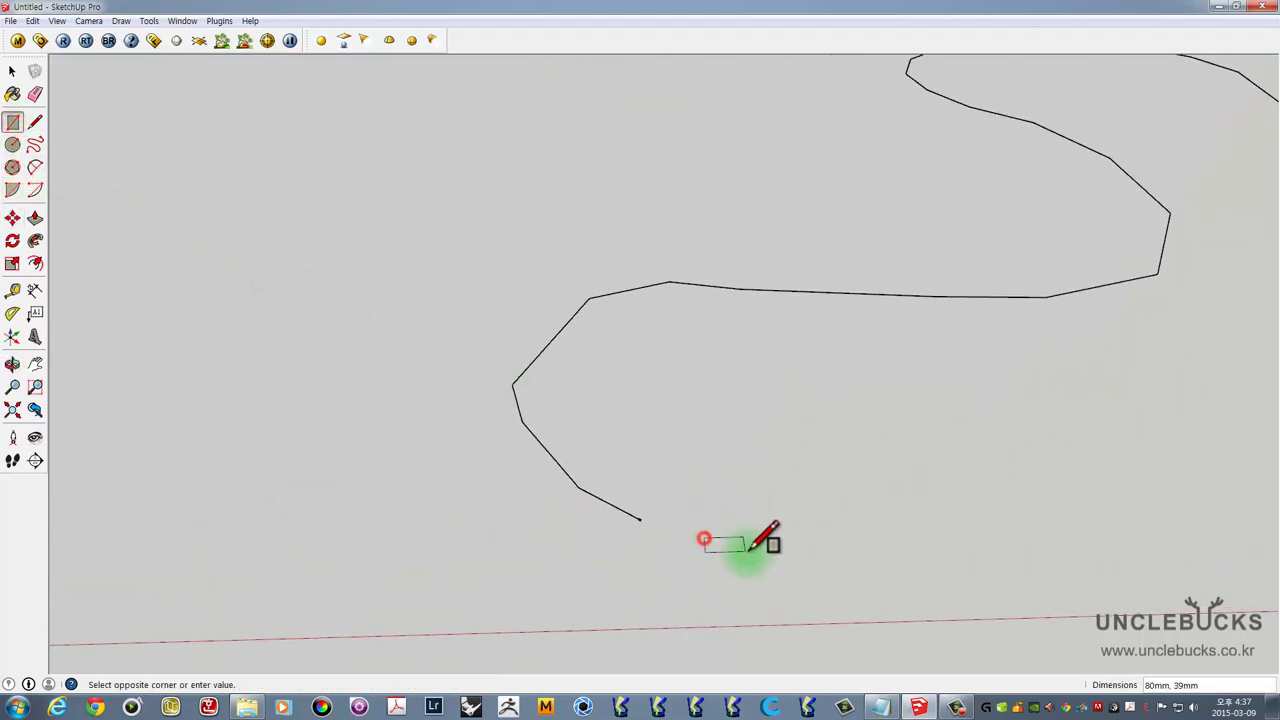
pyautogui.click(757, 577)
pyautogui.moveTo(757, 543)
pyautogui.mouseDown(button='middle')
pyautogui.moveTo(559, 576)
pyautogui.moveTo(513, 562)
pyautogui.mouseUp(button='middle')
pyautogui.press('space')
pyautogui.click(550, 551)
# - Tip the new face 90 degrees about its edge so it stands upright
pyautogui.press('q')
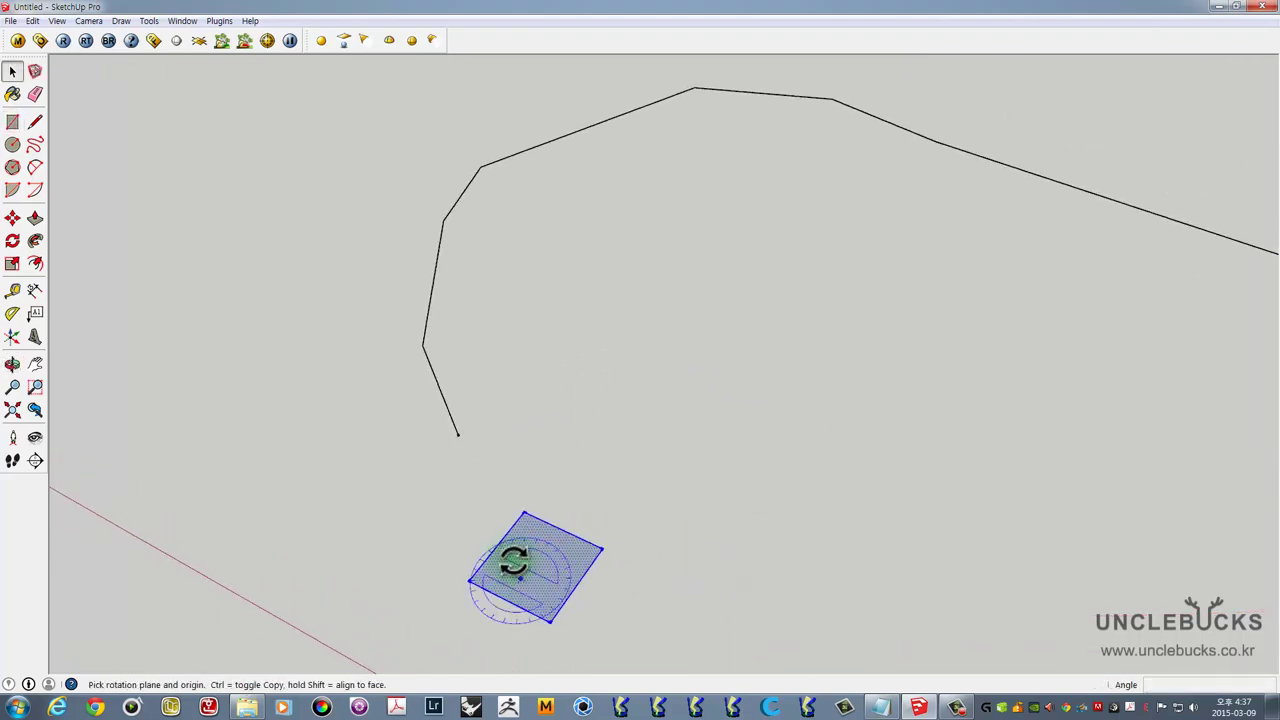
pyautogui.moveTo(469, 580); pyautogui.dragTo(537, 527)
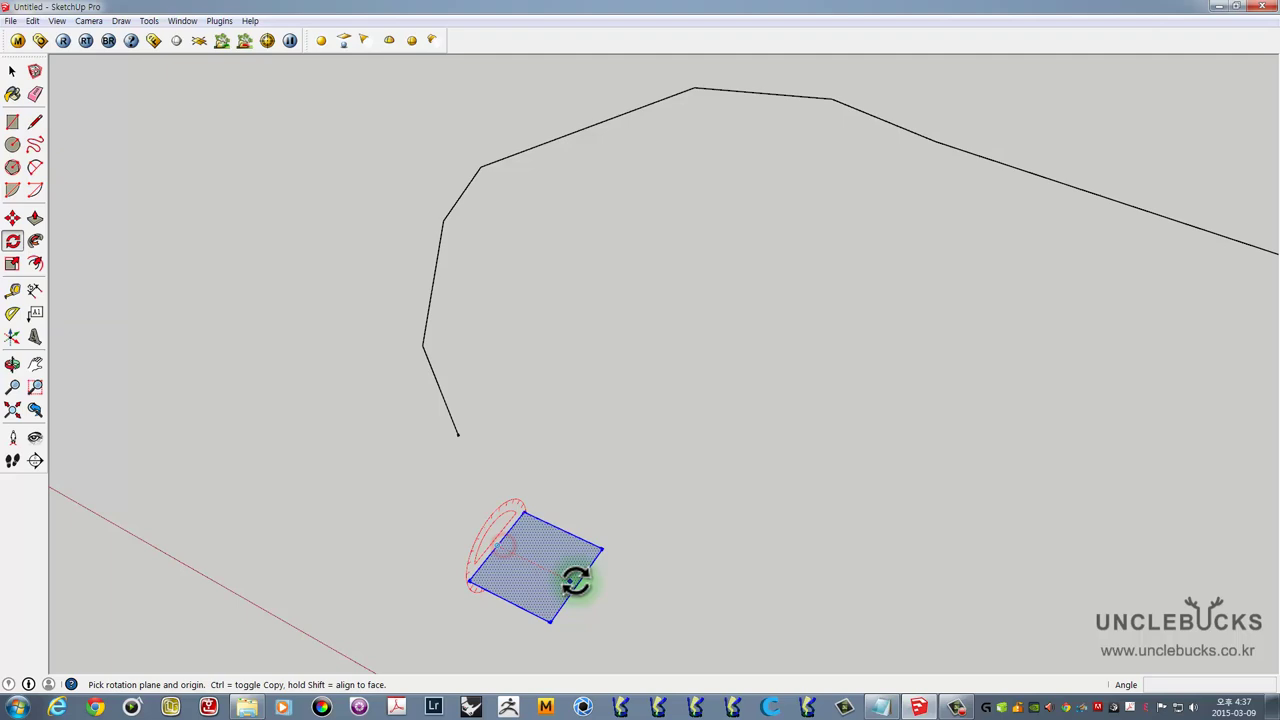
pyautogui.click(529, 513)
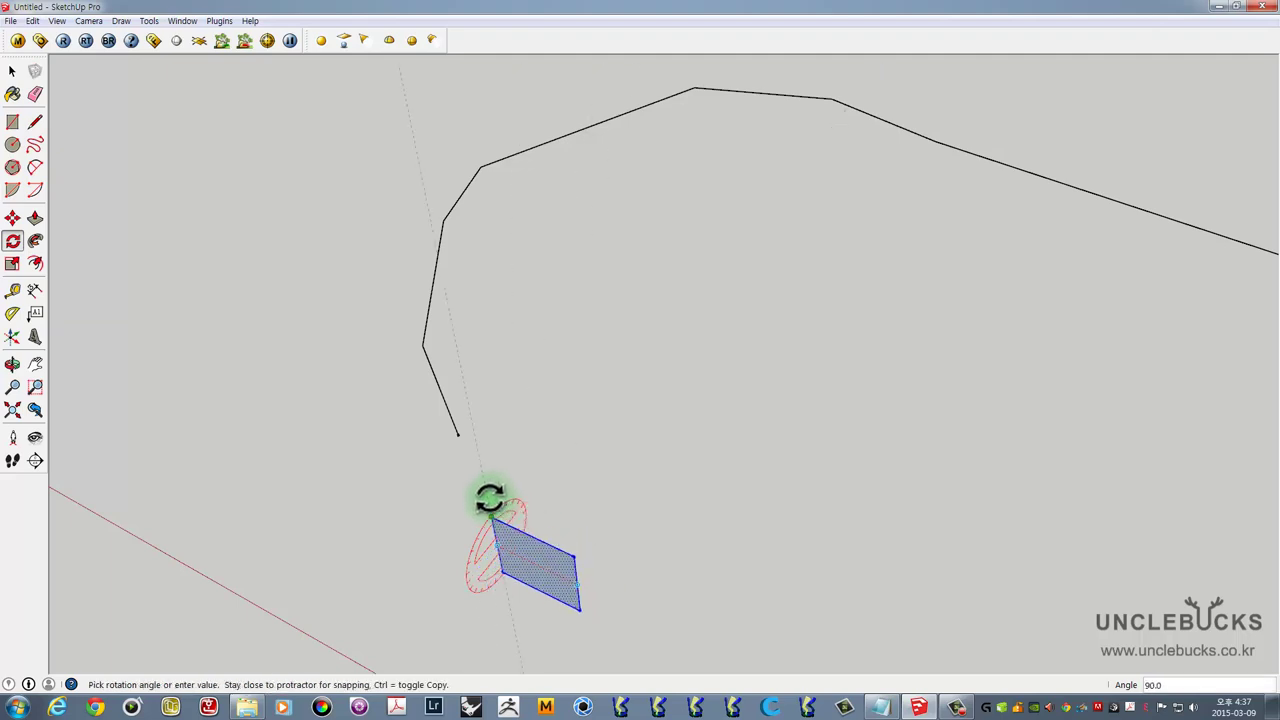
pyautogui.click(485, 547)
pyautogui.moveTo(485, 547); pyautogui.dragTo(734, 556, button='middle')
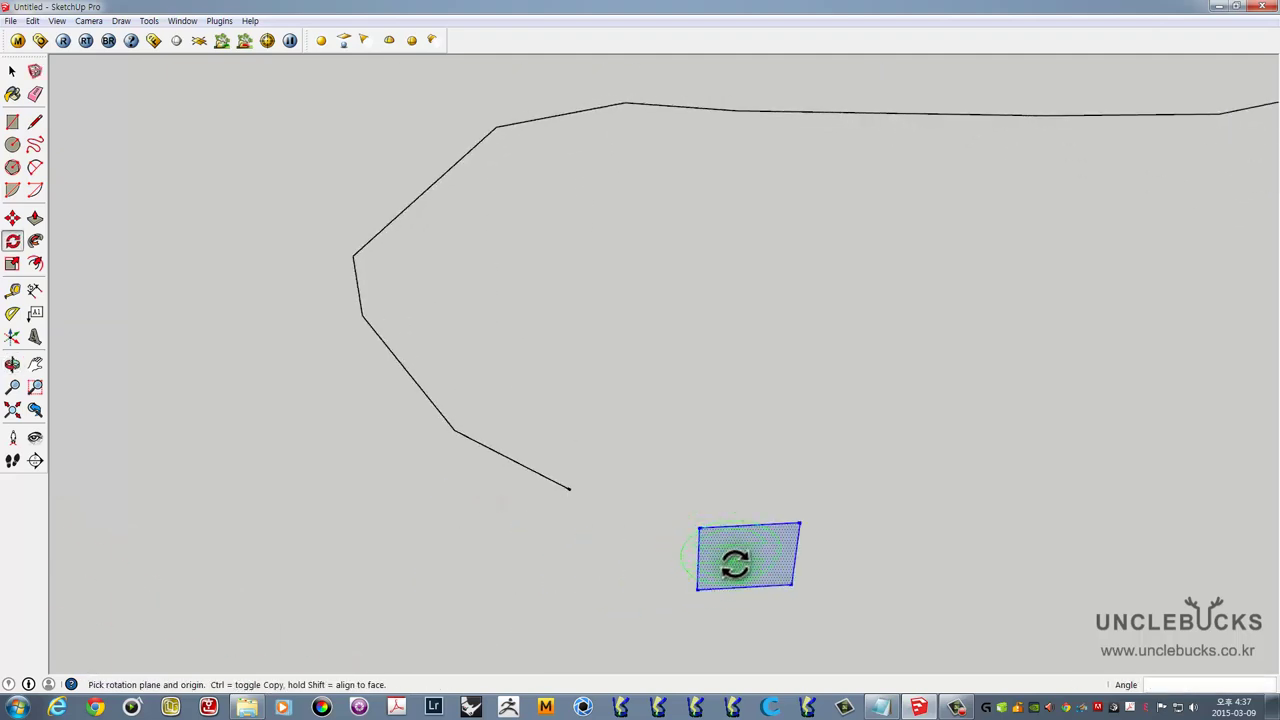
# - Move the upright face onto the curve's lower endpoint
pyautogui.press('m')
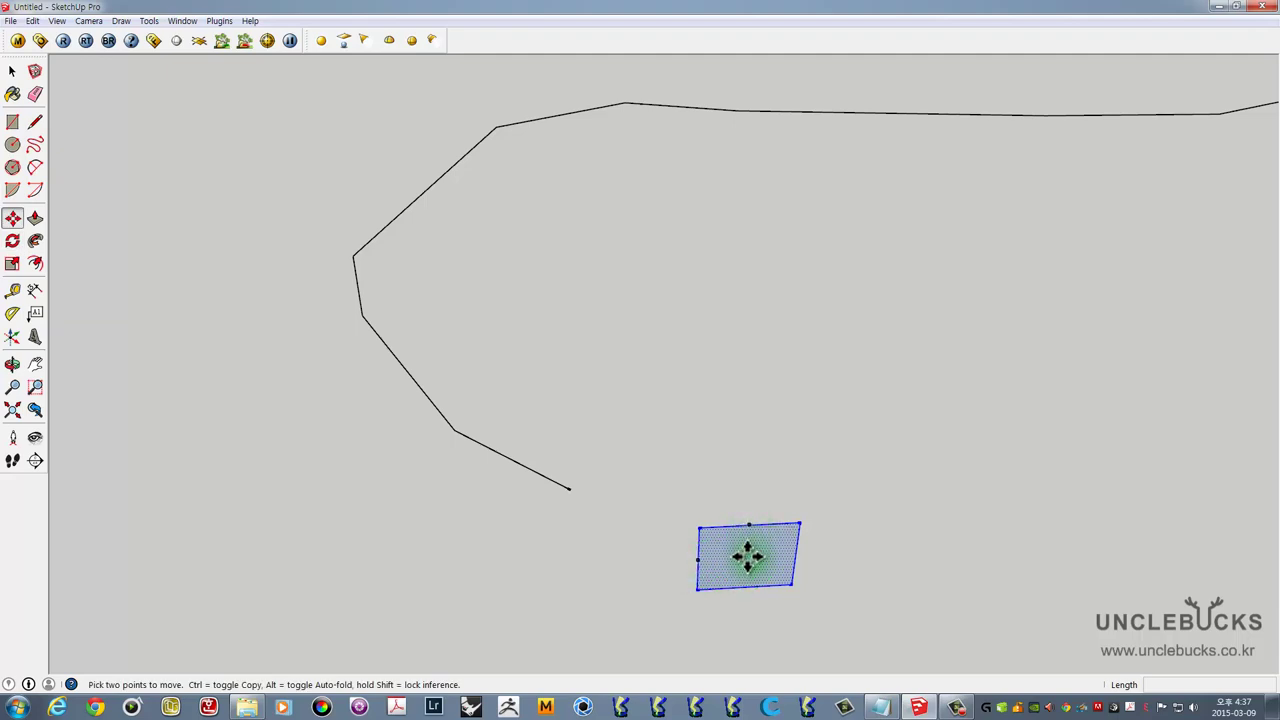
pyautogui.click(748, 558)
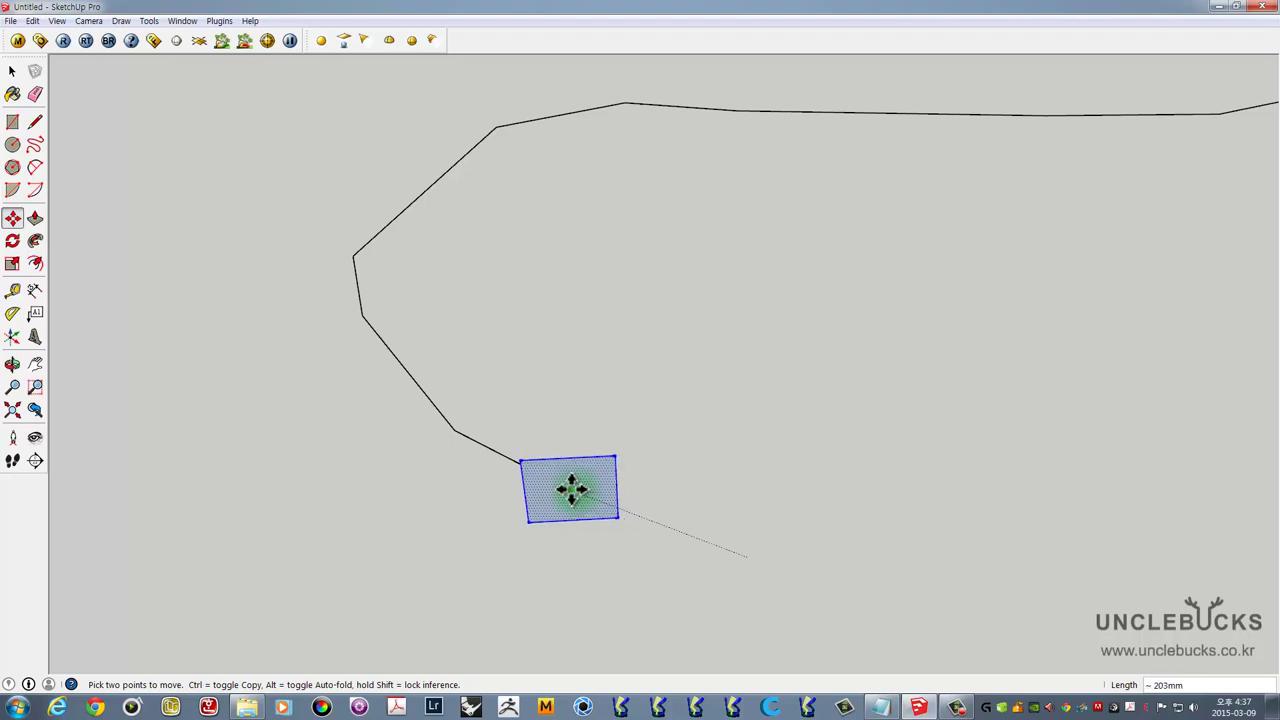
pyautogui.click(571, 489)
pyautogui.moveTo(543, 486)
pyautogui.mouseDown(button='middle')
pyautogui.moveTo(778, 589)
pyautogui.moveTo(686, 423)
pyautogui.moveTo(714, 594)
pyautogui.moveTo(651, 449)
pyautogui.moveTo(1029, 320)
pyautogui.mouseUp(button='middle')
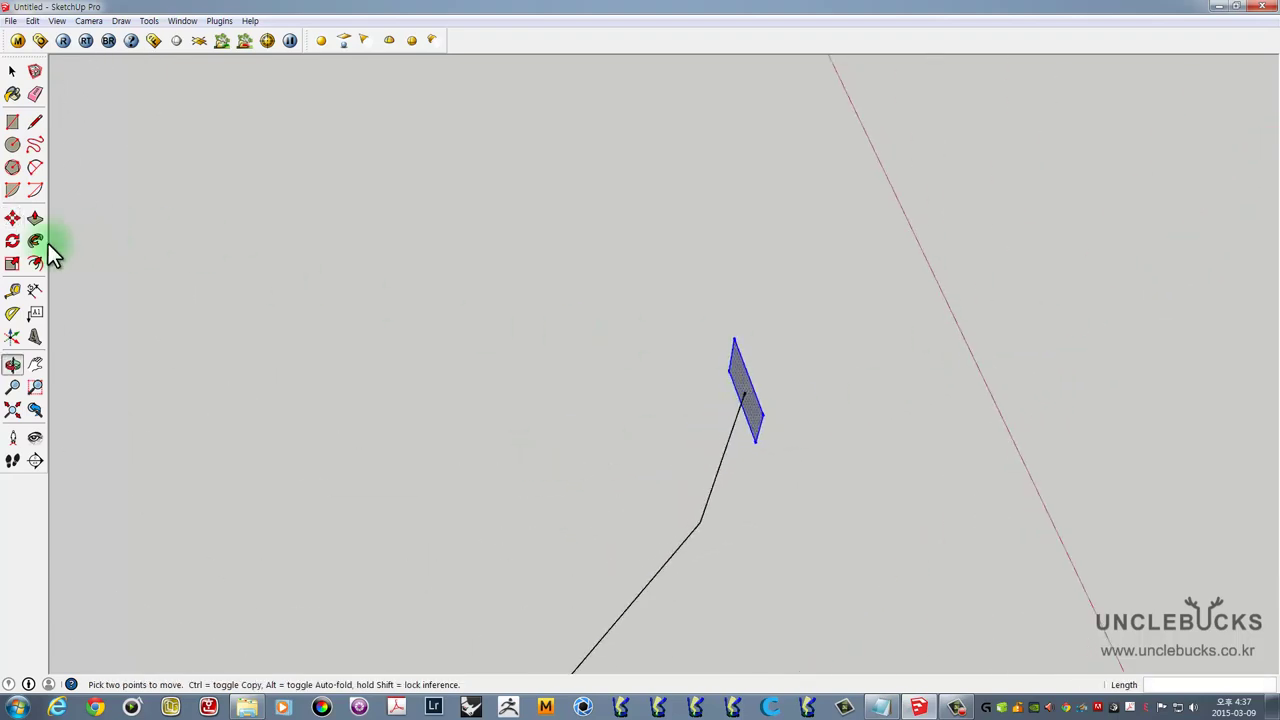
# - Rotate the face about the curve's end so it sits across the path
pyautogui.click(11, 246)
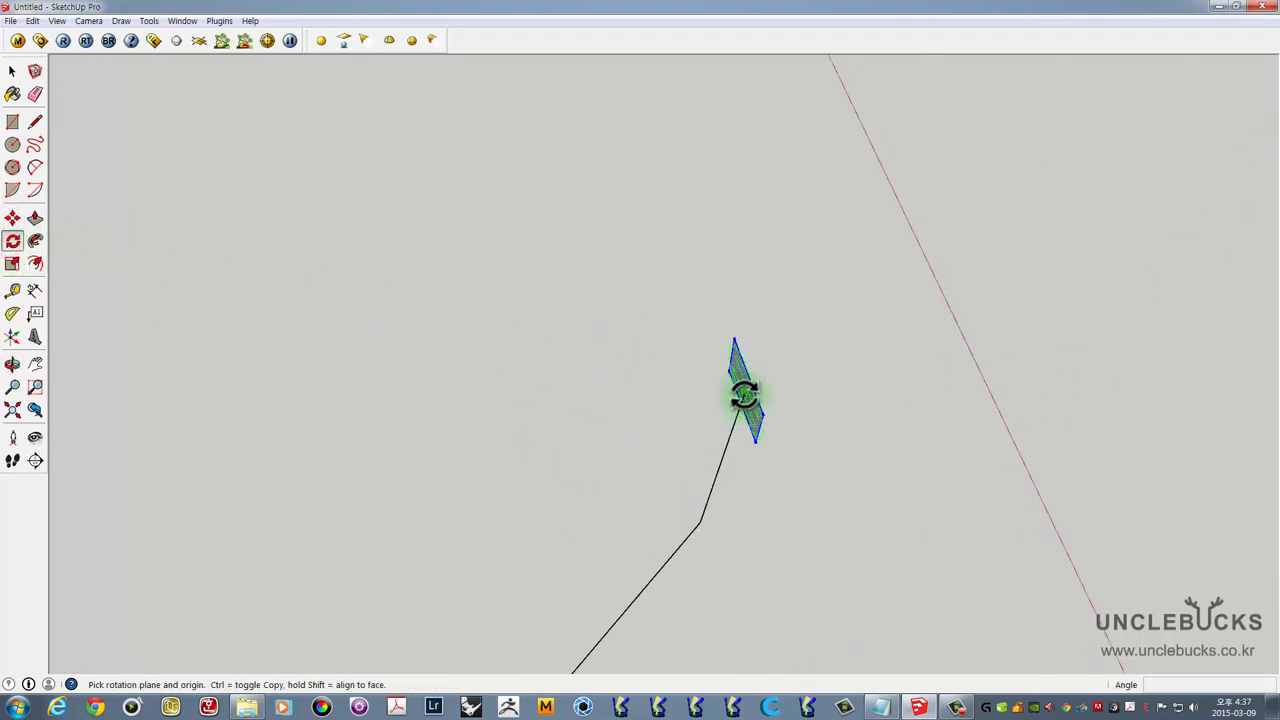
pyautogui.moveTo(744, 395)
pyautogui.mouseDown(button='middle')
pyautogui.moveTo(1014, 271)
pyautogui.moveTo(733, 362)
pyautogui.mouseUp(button='middle')
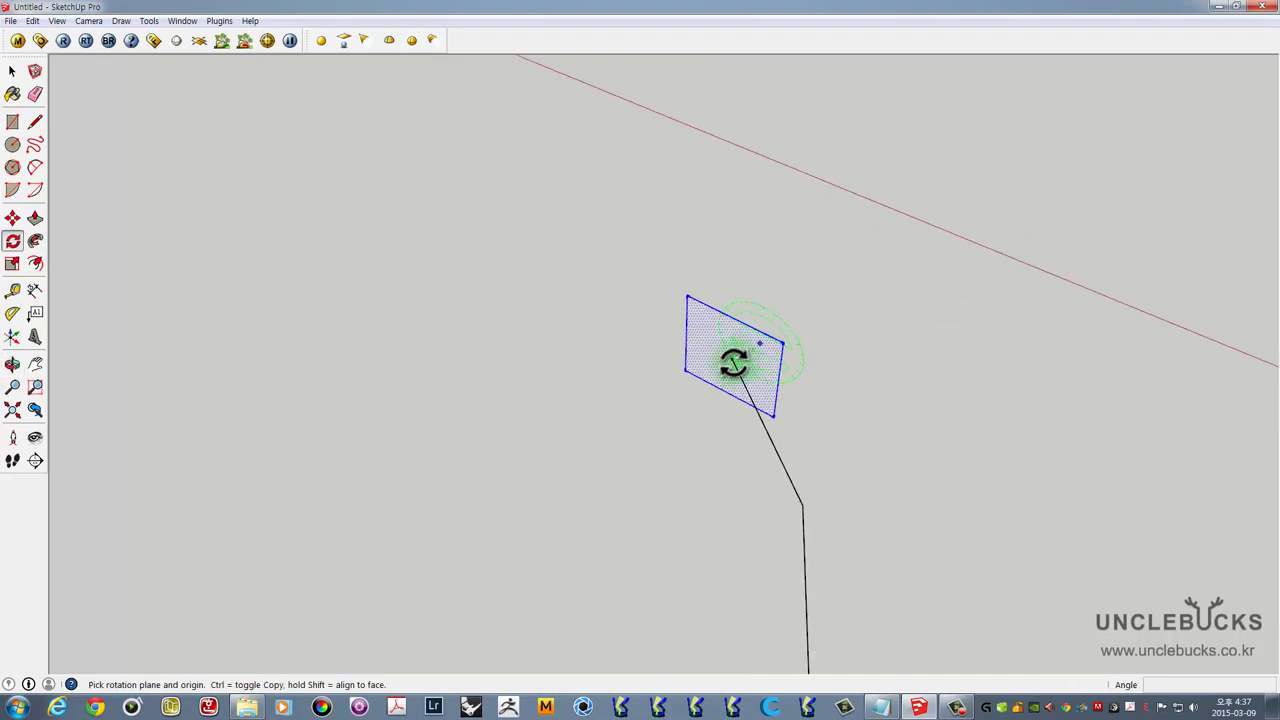
pyautogui.click(734, 358)
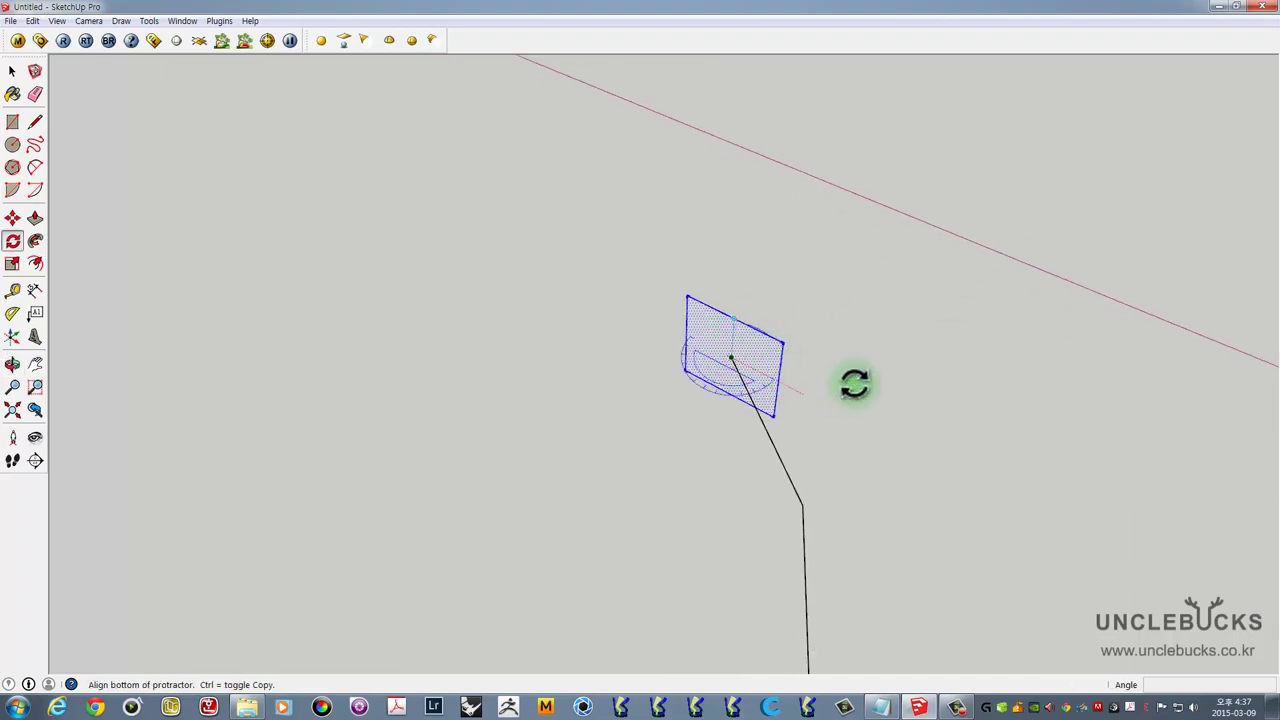
pyautogui.moveTo(854, 383); pyautogui.dragTo(727, 543, button='middle')
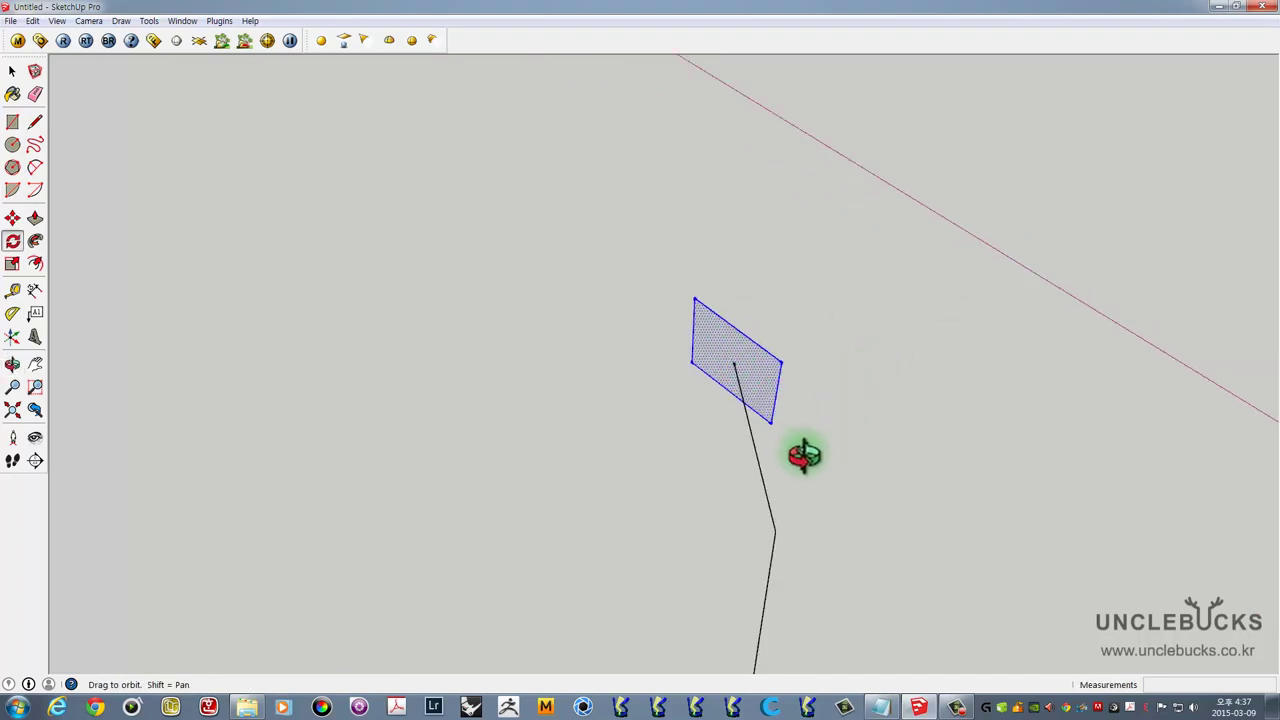
pyautogui.click(822, 545)
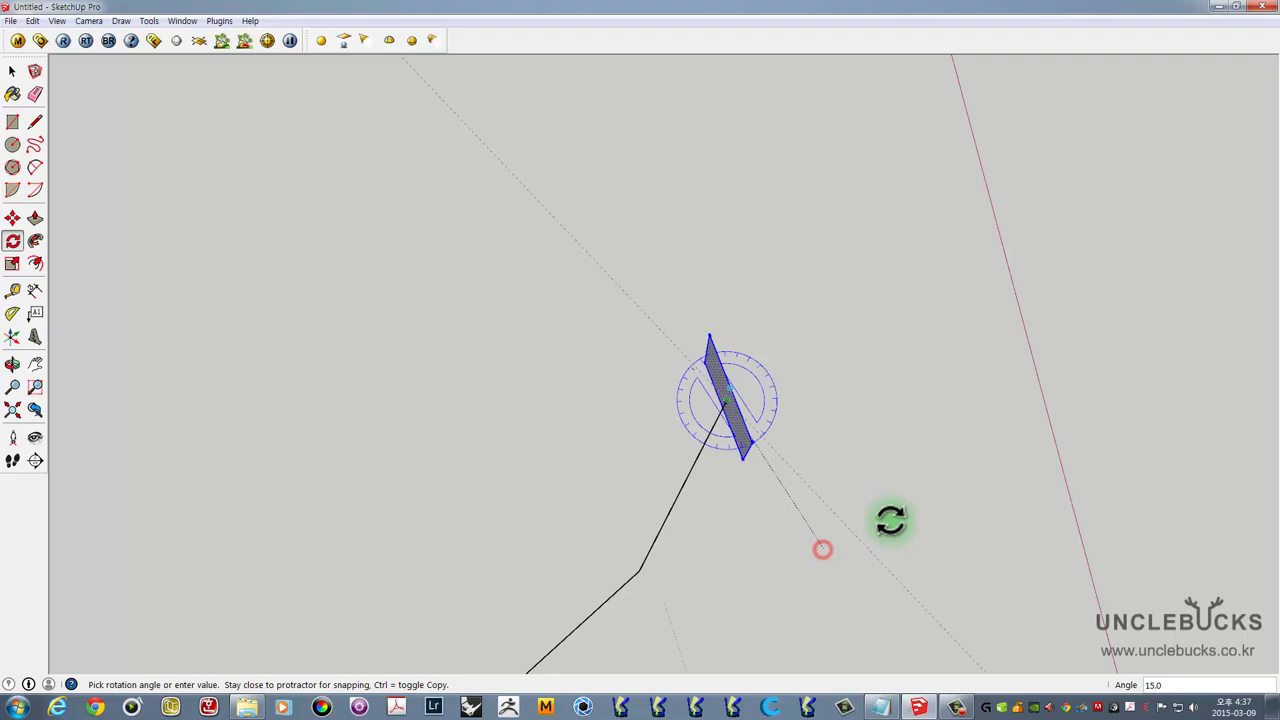
pyautogui.click(975, 440)
pyautogui.moveTo(716, 384)
pyautogui.mouseDown(button='middle')
pyautogui.moveTo(707, 372)
pyautogui.moveTo(517, 377)
pyautogui.mouseUp(button='middle')
pyautogui.scroll(2, 517, 377)
pyautogui.scroll(2, 520, 366)
pyautogui.scroll(3, 563, 513)
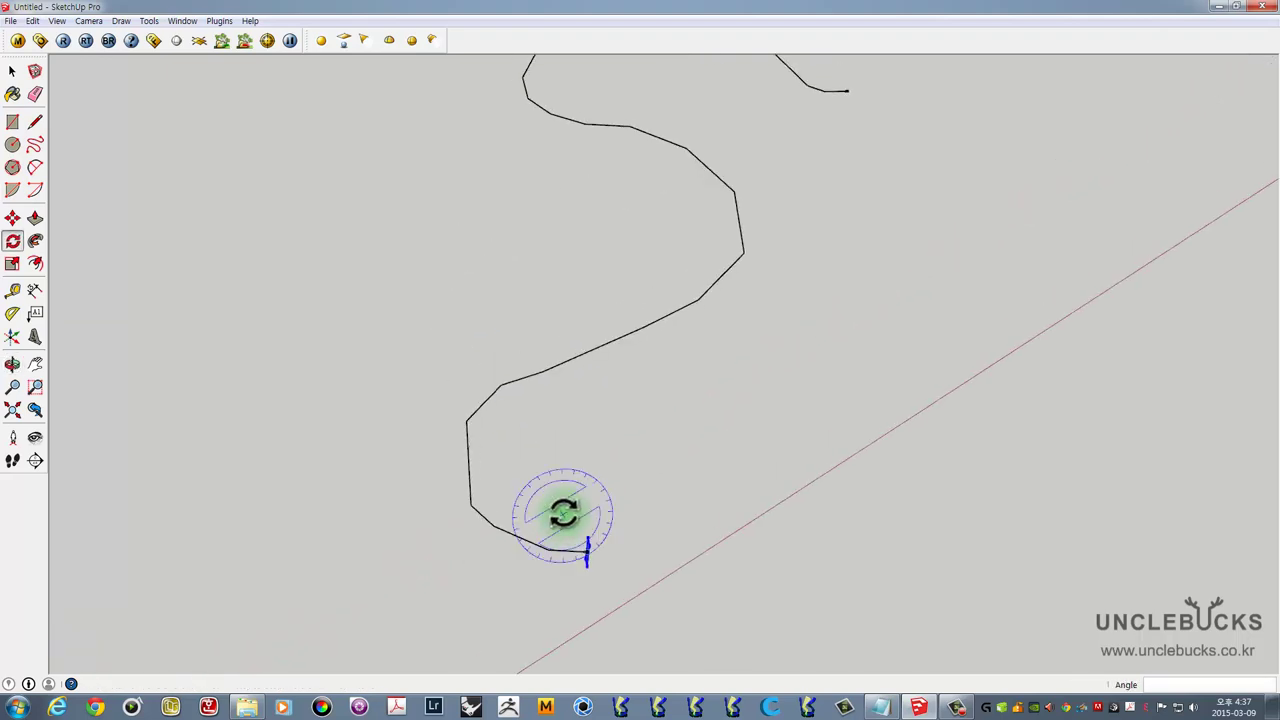
pyautogui.moveTo(563, 513); pyautogui.dragTo(546, 386, button='middle')
pyautogui.press('space')
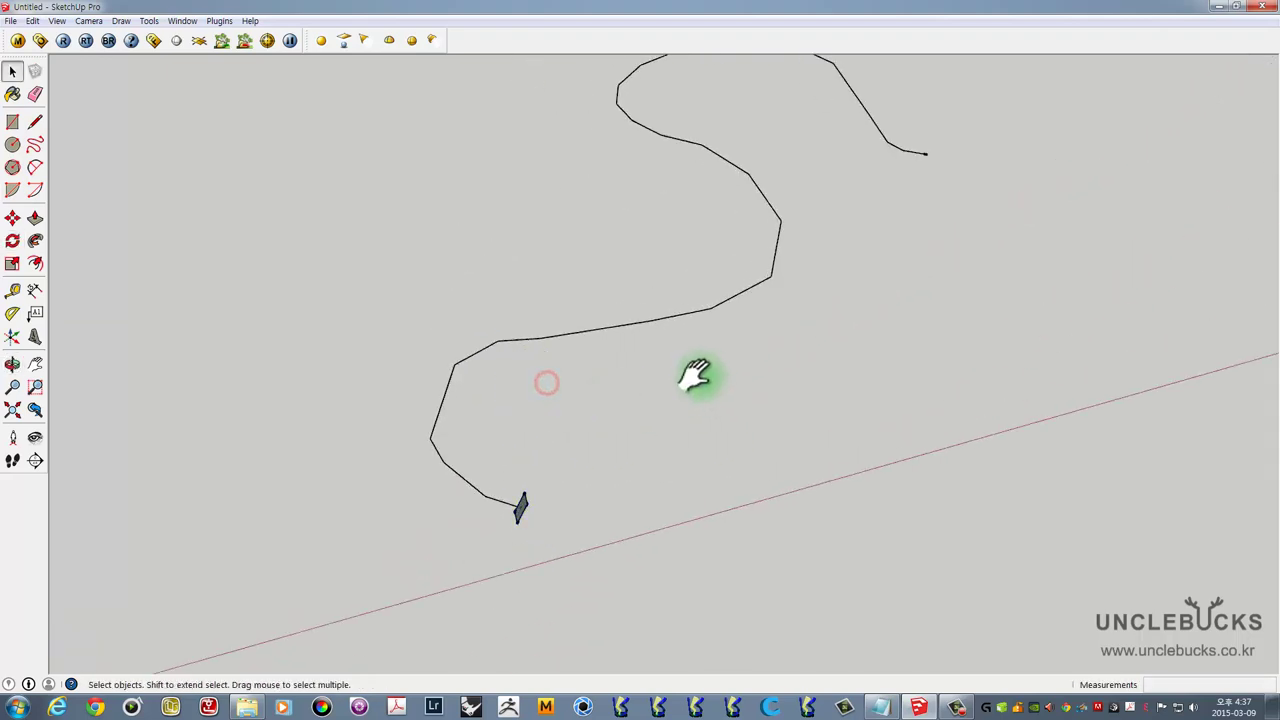
pyautogui.moveTo(697, 376)
pyautogui.keyDown('shift'); pyautogui.mouseDown(button='middle')
pyautogui.moveTo(734, 429)
pyautogui.moveTo(180, 277)
pyautogui.mouseUp(button='middle'); pyautogui.keyUp('shift')
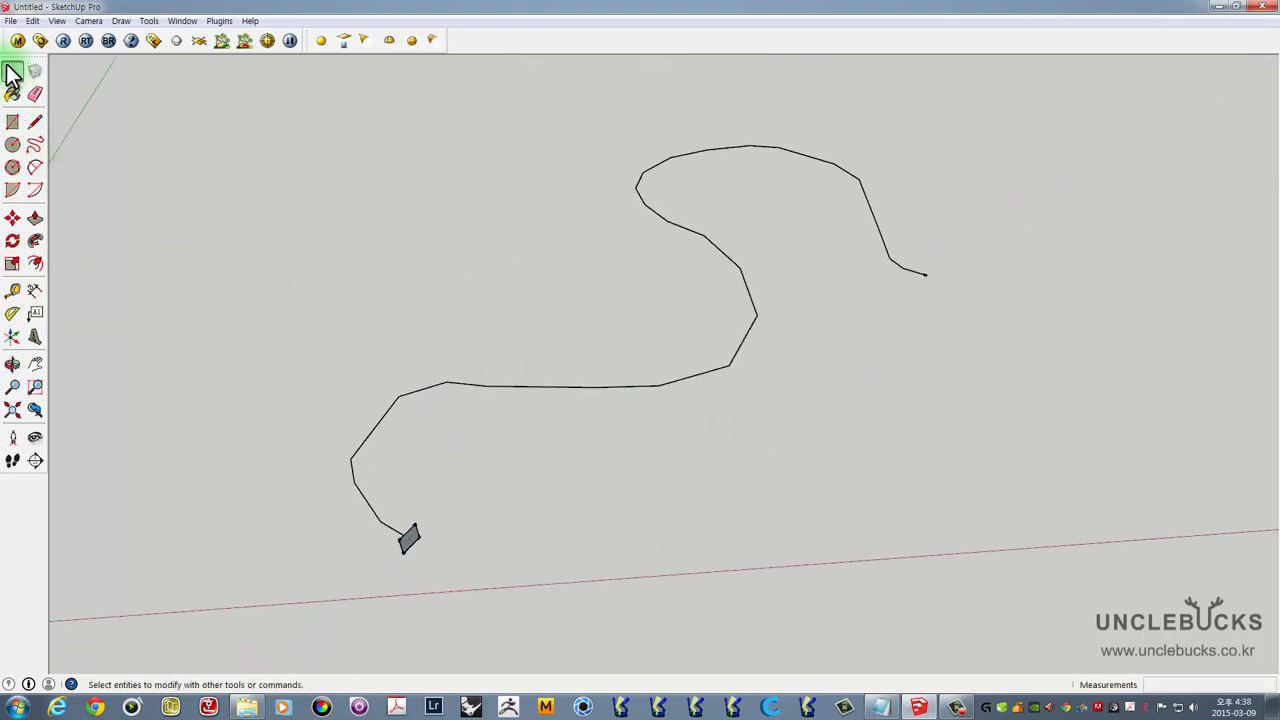
# - Select the whole freehand curve and Follow Me the square face along it
pyautogui.click(590, 228)
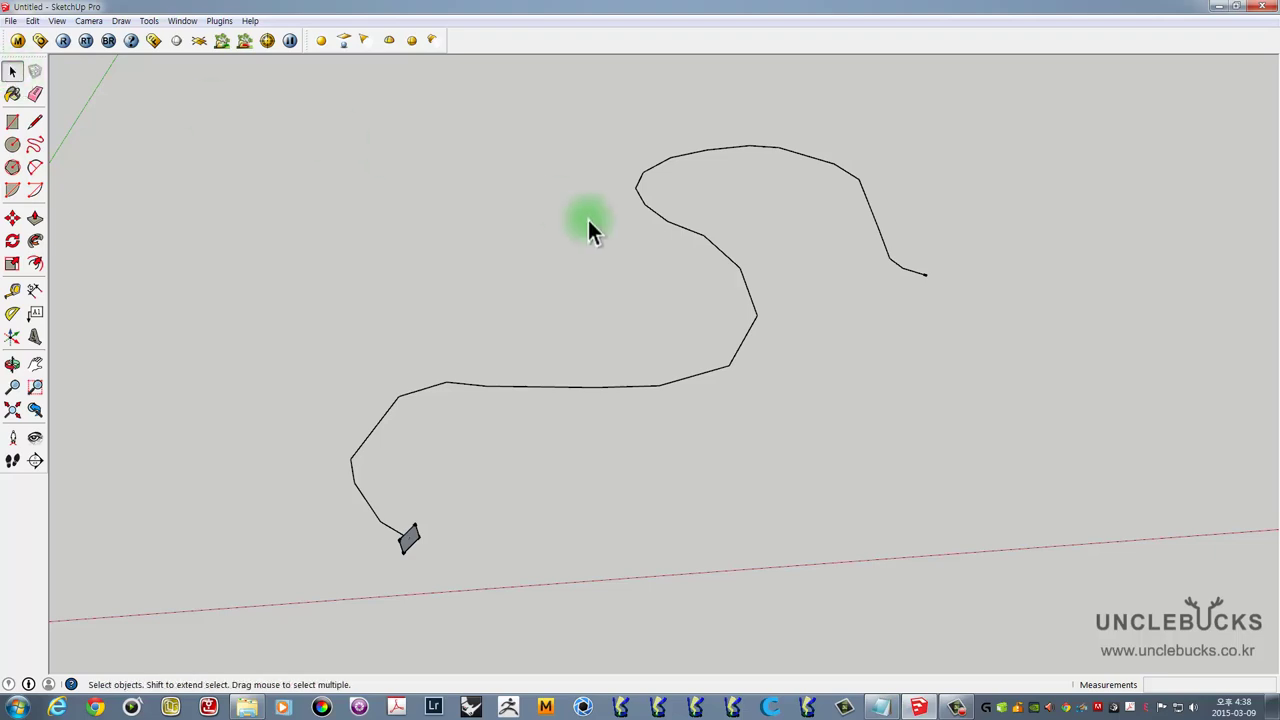
pyautogui.moveTo(528, 212); pyautogui.dragTo(520, 214)
pyautogui.scroll(1, 426, 505)
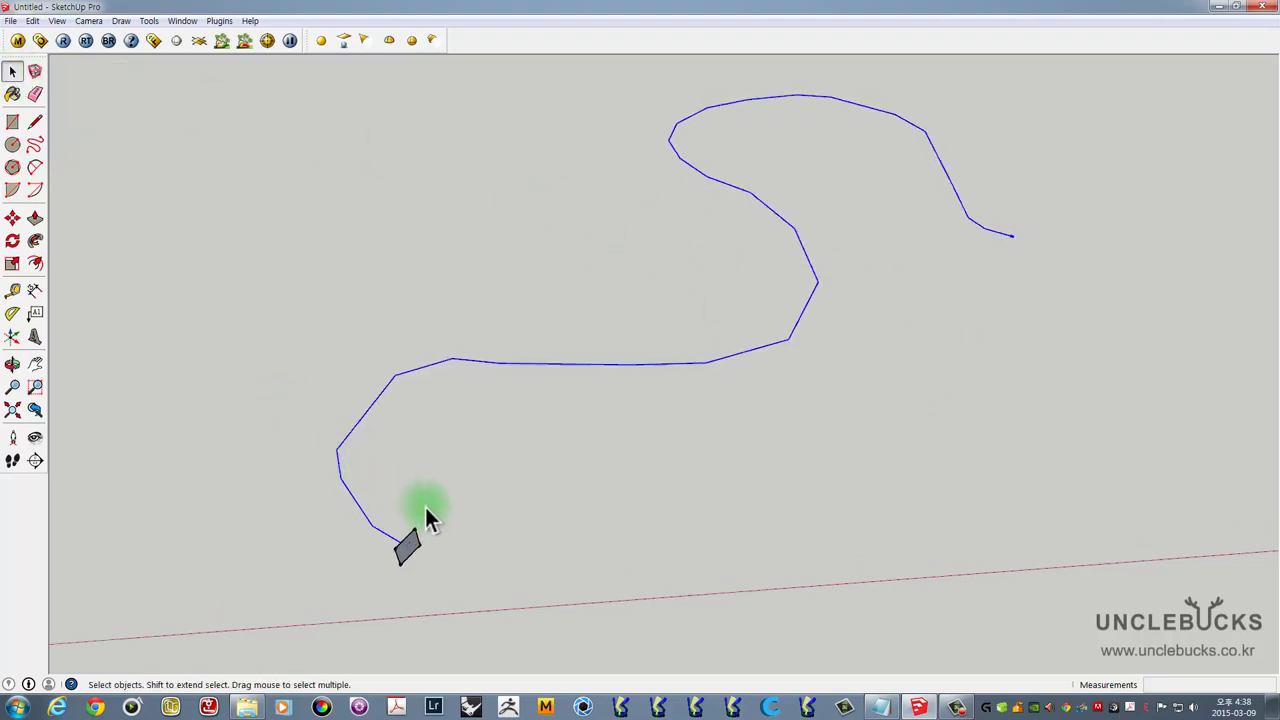
pyautogui.scroll(3, 438, 512)
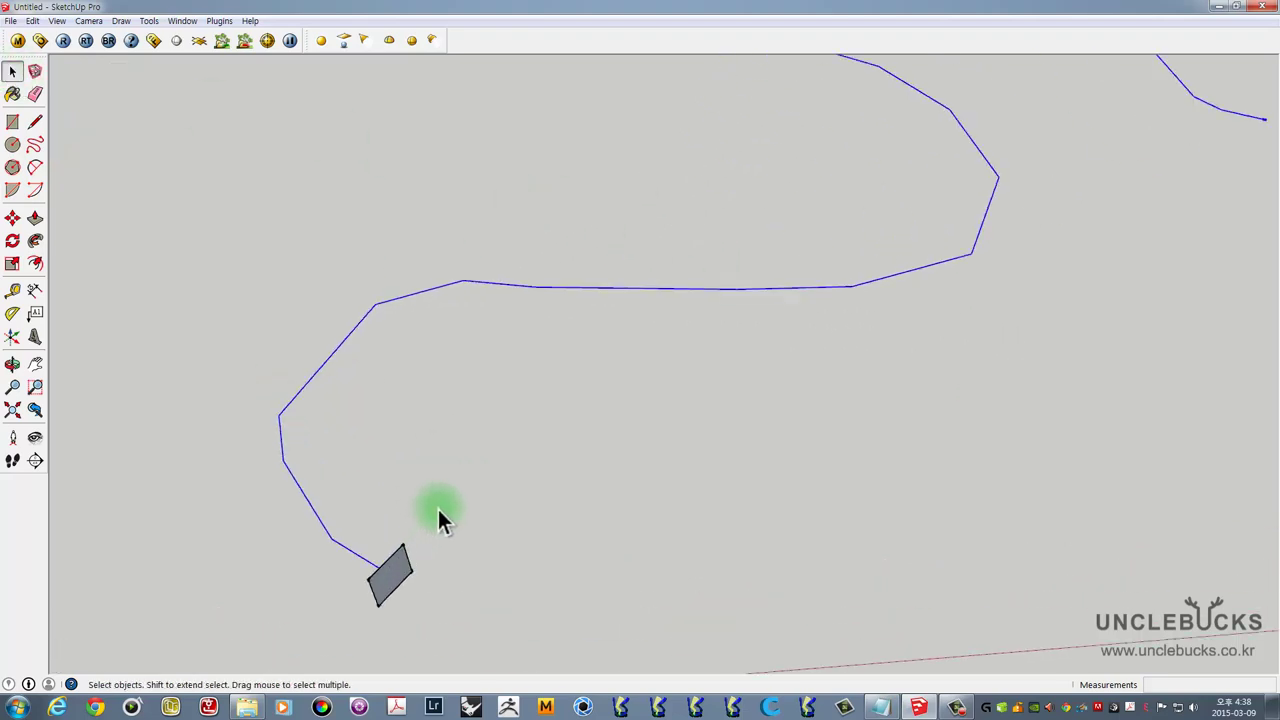
pyautogui.click(36, 242)
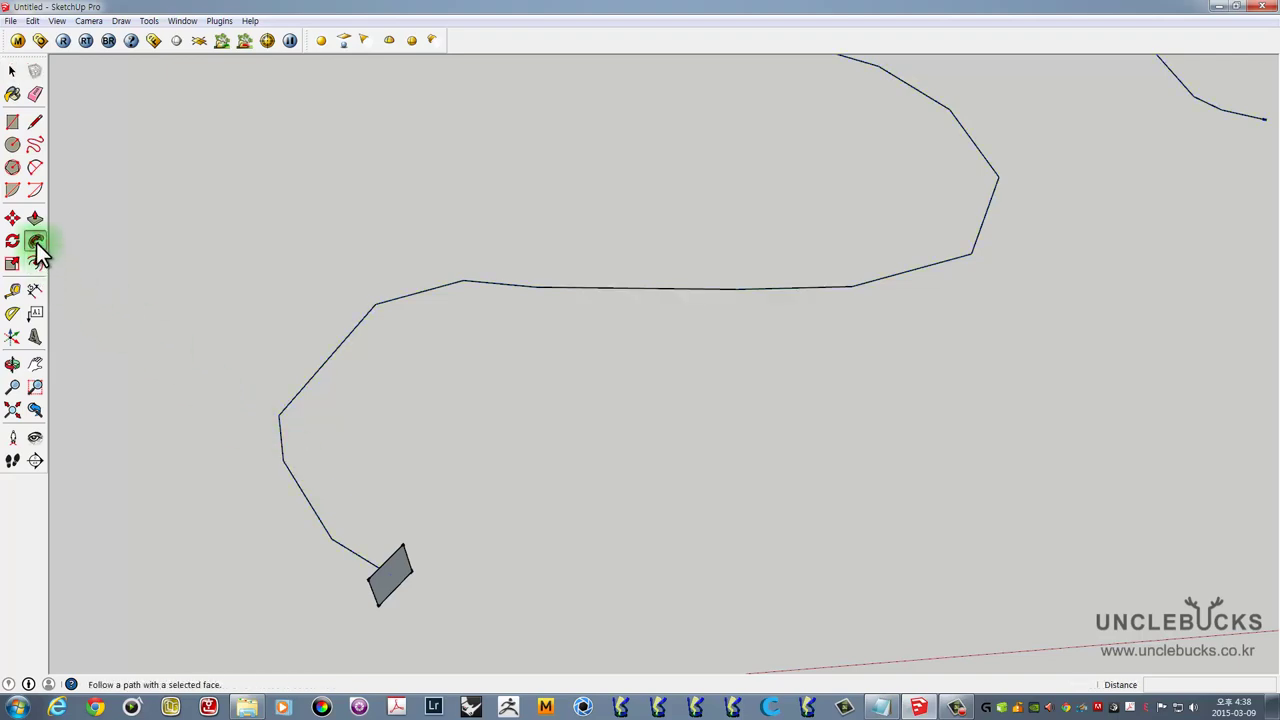
pyautogui.click(397, 558)
# - Orbit around the new S-shaped band to inspect the sweep
pyautogui.scroll(-3, 490, 420)
pyautogui.moveTo(490, 420)
pyautogui.mouseDown(button='middle')
pyautogui.moveTo(792, 395)
pyautogui.moveTo(634, 300)
pyautogui.moveTo(329, 269)
pyautogui.moveTo(804, 305)
pyautogui.moveTo(776, 345)
pyautogui.mouseUp(button='middle')
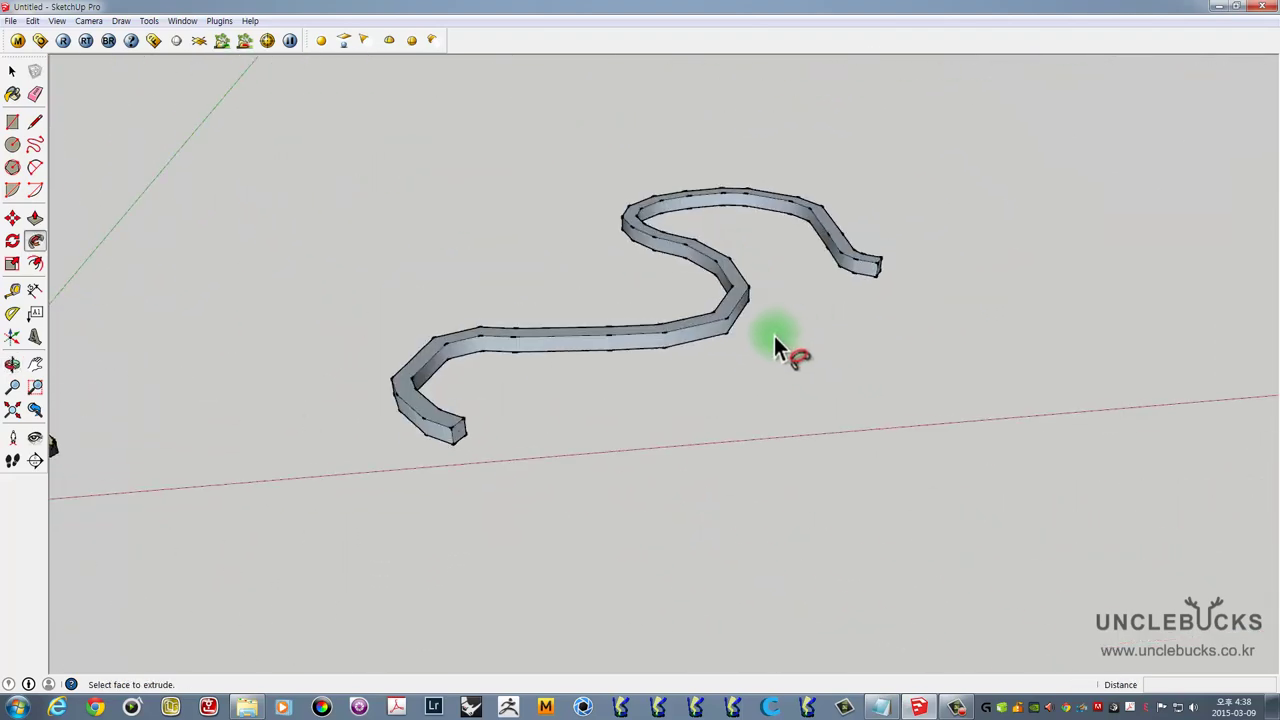
pyautogui.scroll(3, 672, 321)
pyautogui.moveTo(548, 368)
pyautogui.mouseDown(button='middle')
pyautogui.moveTo(693, 322)
pyautogui.moveTo(768, 278)
pyautogui.mouseUp(button='middle')
pyautogui.press('space')
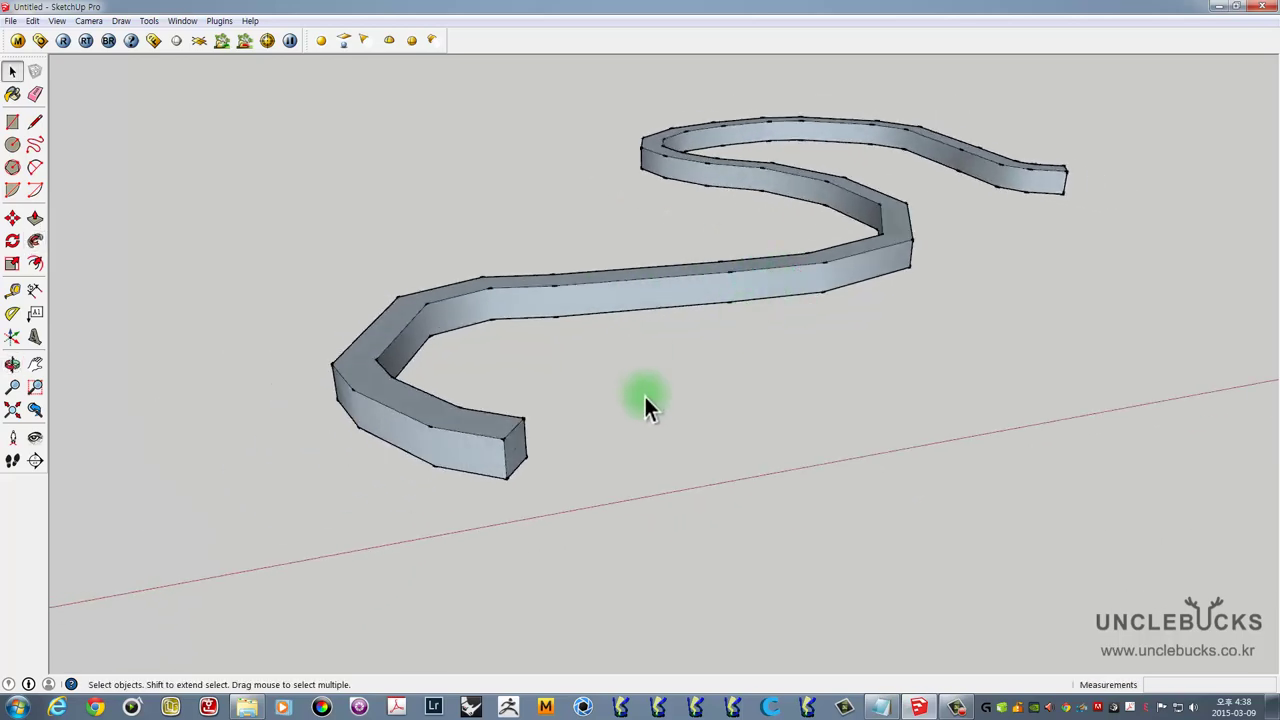
pyautogui.moveTo(646, 405)
pyautogui.mouseDown(button='middle')
pyautogui.moveTo(634, 229)
pyautogui.moveTo(646, 246)
pyautogui.moveTo(643, 408)
pyautogui.mouseUp(button='middle')
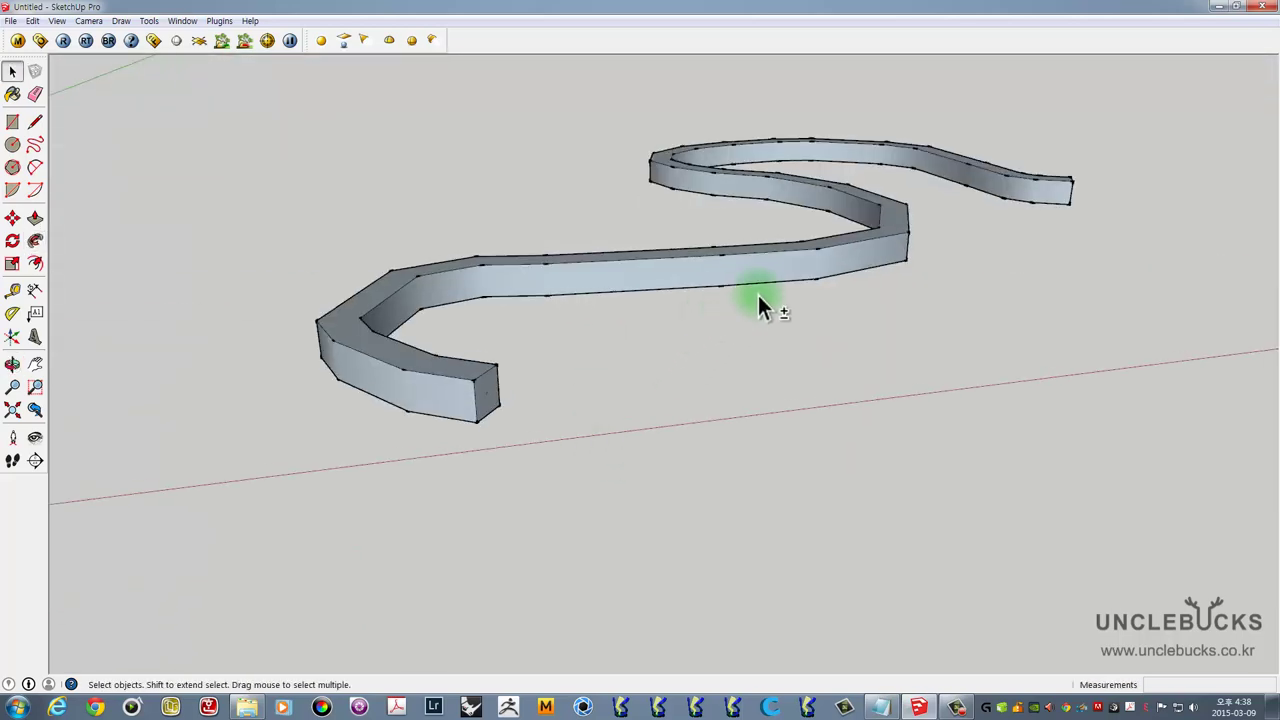
pyautogui.moveTo(758, 295)
pyautogui.mouseDown(button='middle')
pyautogui.moveTo(728, 364)
pyautogui.moveTo(735, 431)
pyautogui.moveTo(732, 384)
pyautogui.mouseUp(button='middle')
# - Select the entire band, apply Reverse Faces, then deselect and frame it
pyautogui.tripleClick(731, 384)
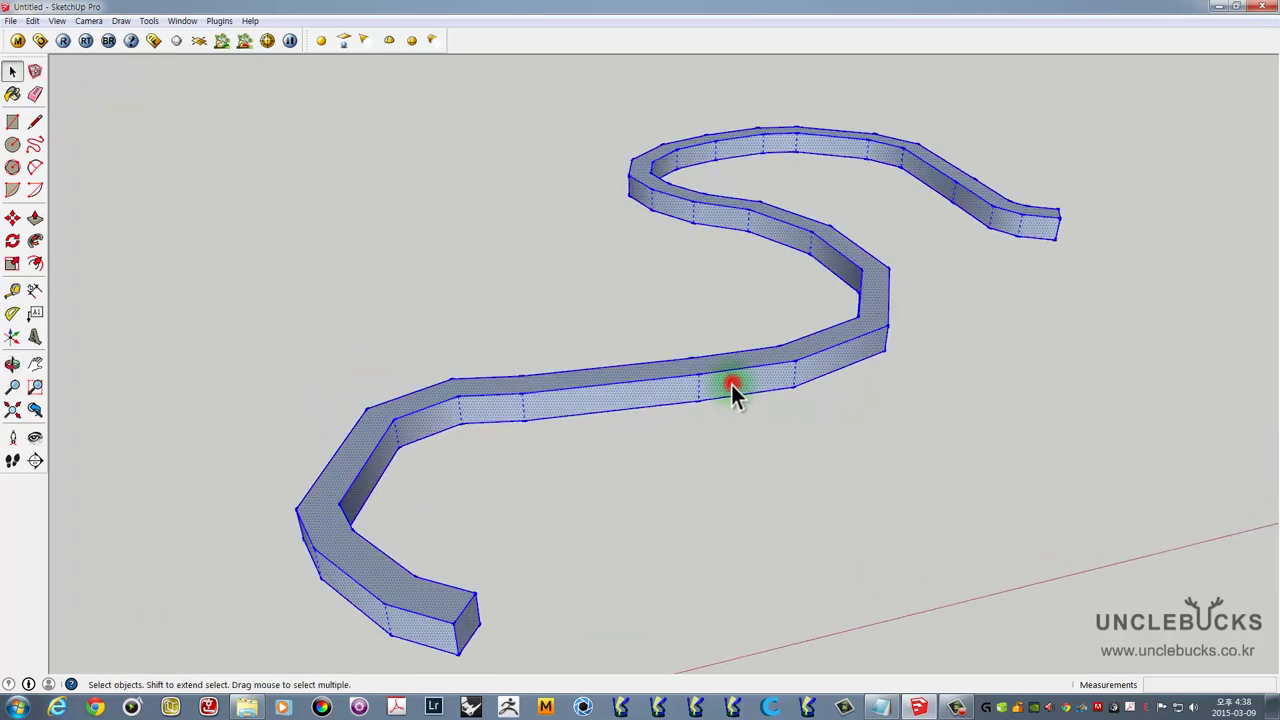
pyautogui.rightClick(731, 384)
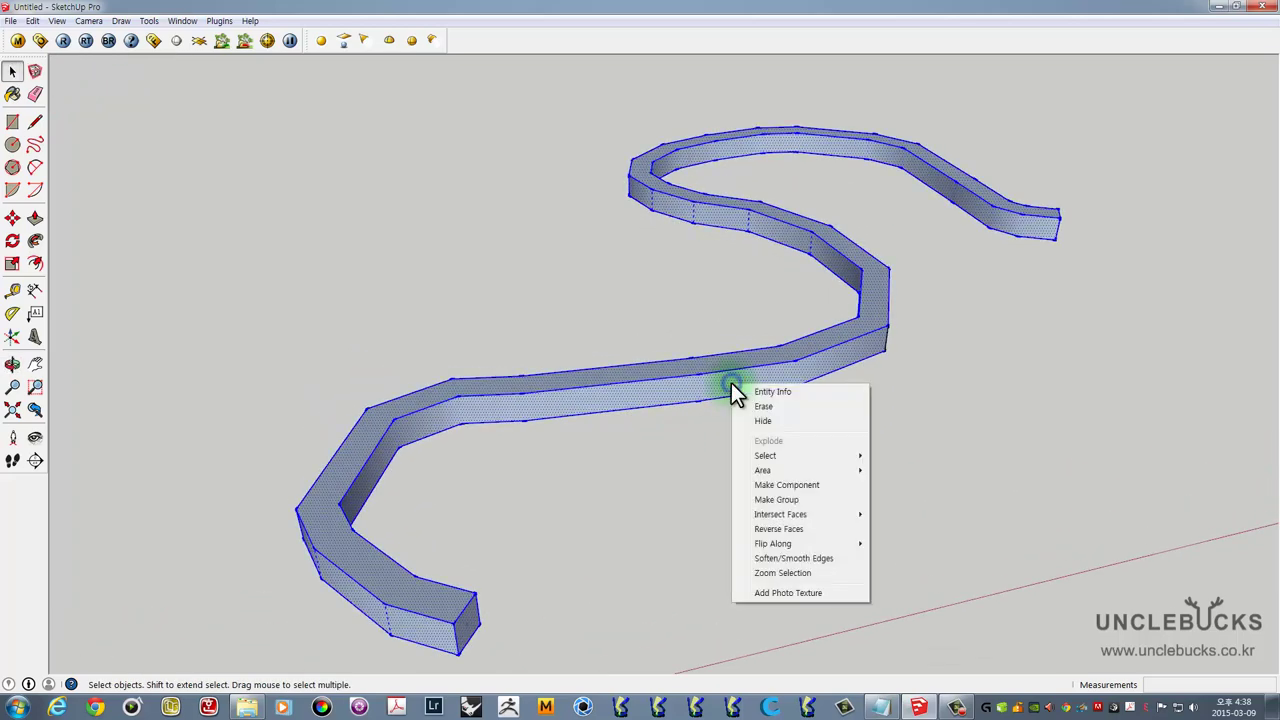
pyautogui.click(775, 529)
pyautogui.moveTo(808, 503)
pyautogui.mouseDown(button='middle')
pyautogui.moveTo(620, 400)
pyautogui.moveTo(446, 354)
pyautogui.moveTo(735, 257)
pyautogui.moveTo(866, 461)
pyautogui.moveTo(894, 380)
pyautogui.moveTo(775, 380)
pyautogui.moveTo(526, 431)
pyautogui.moveTo(777, 394)
pyautogui.moveTo(709, 397)
pyautogui.moveTo(690, 468)
pyautogui.moveTo(566, 497)
pyautogui.mouseUp(button='middle')
pyautogui.press('space')
pyautogui.click(870, 434)
pyautogui.scroll(-2, 409, 437)
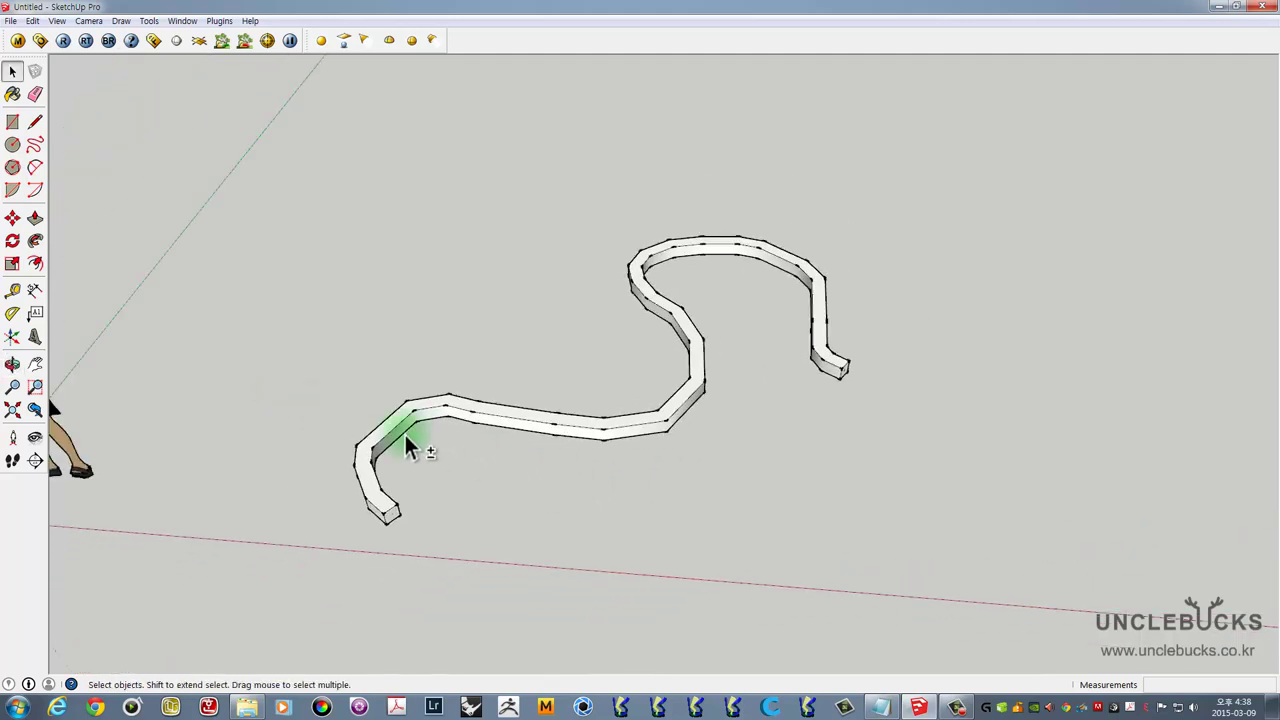
pyautogui.keyDown('shift'); pyautogui.moveTo(409, 437); pyautogui.dragTo(645, 400, button='middle'); pyautogui.keyUp('shift')
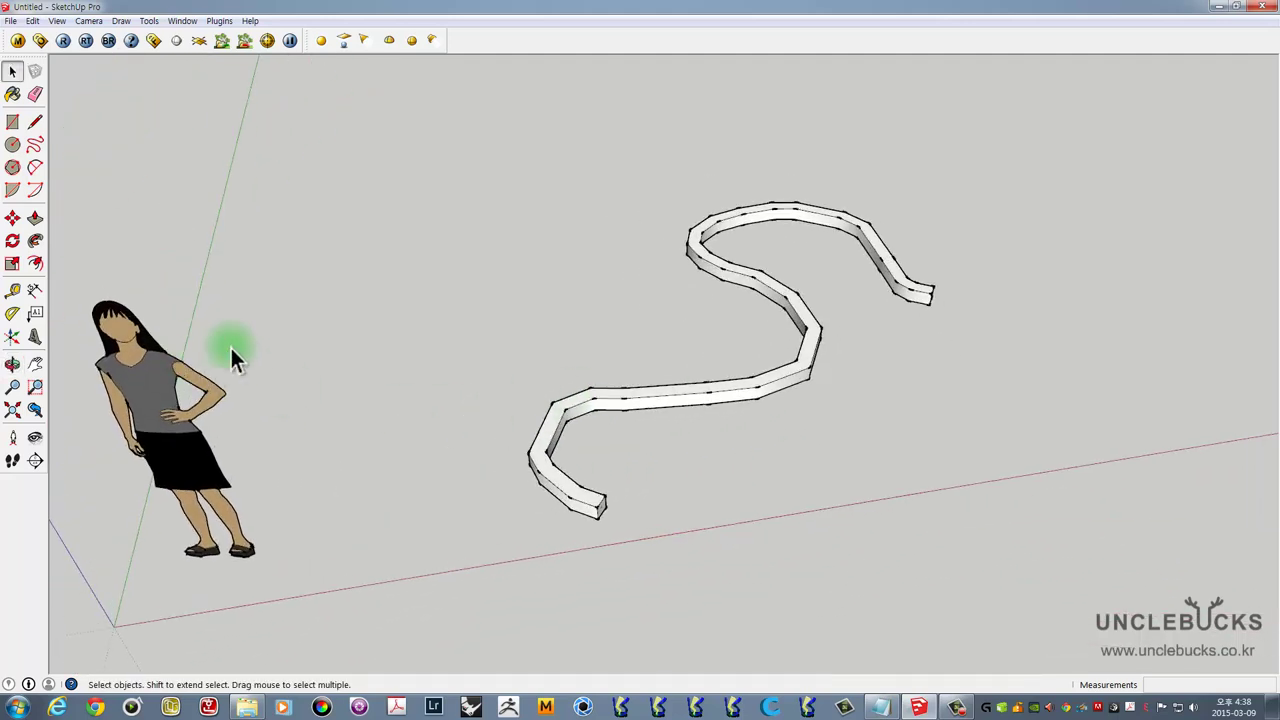